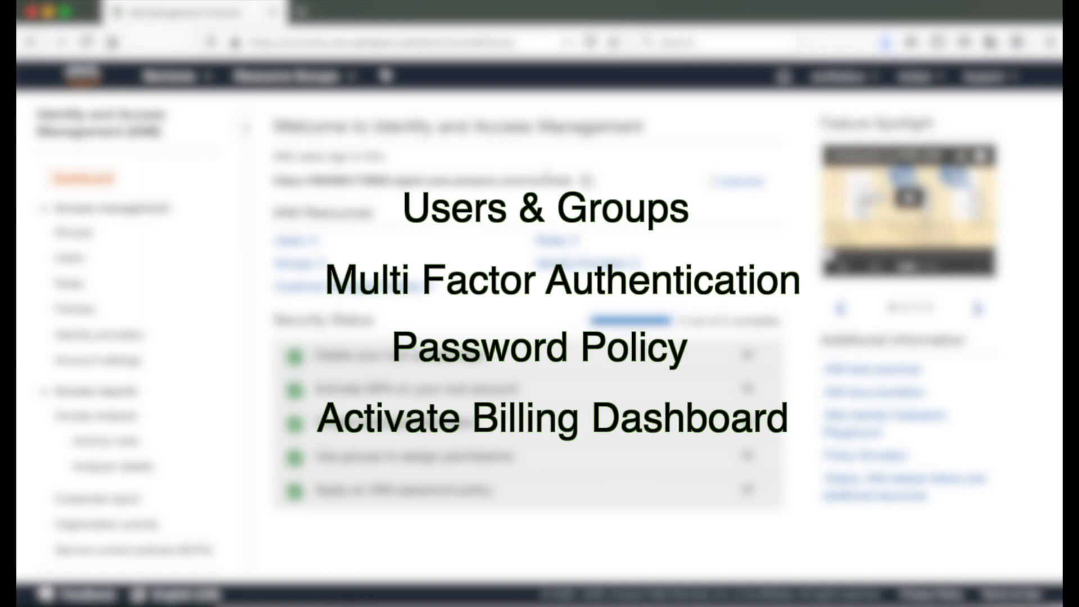
Sign in as the root user with the account e-mail and password.
click(741, 182)
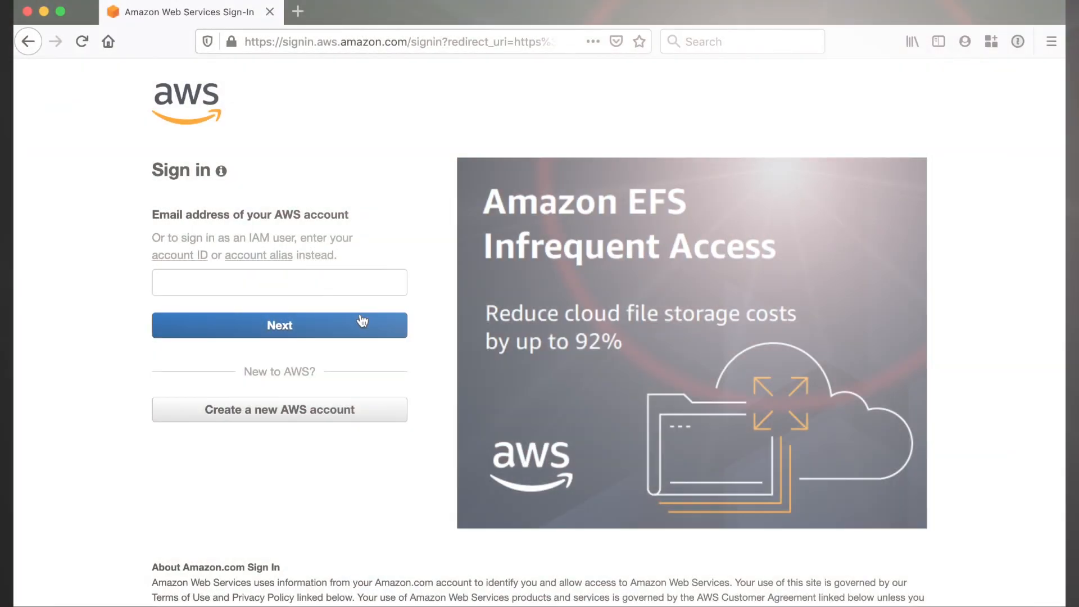
click(345, 279)
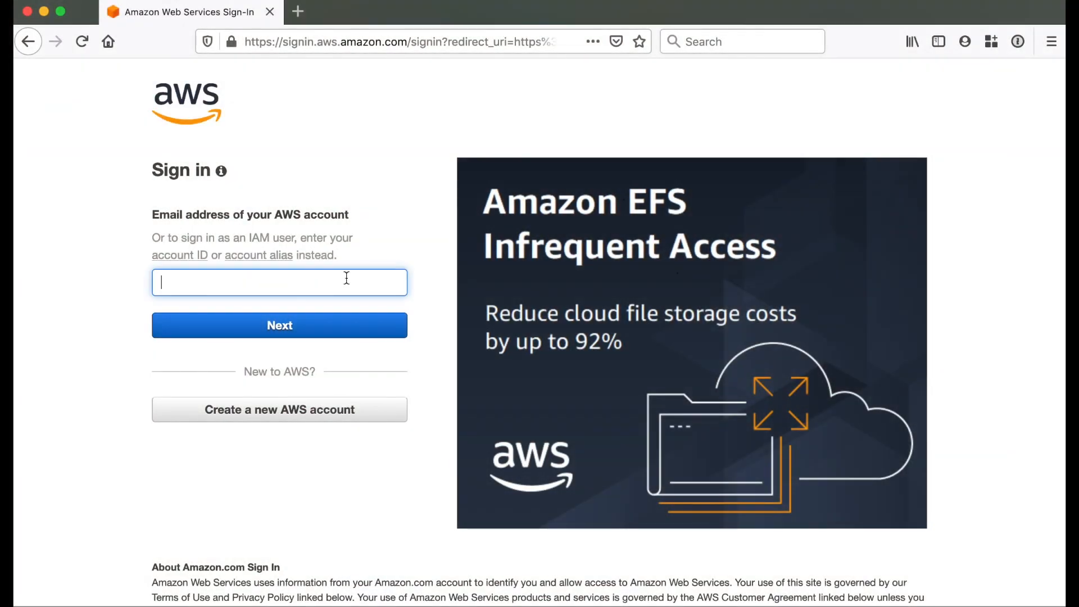
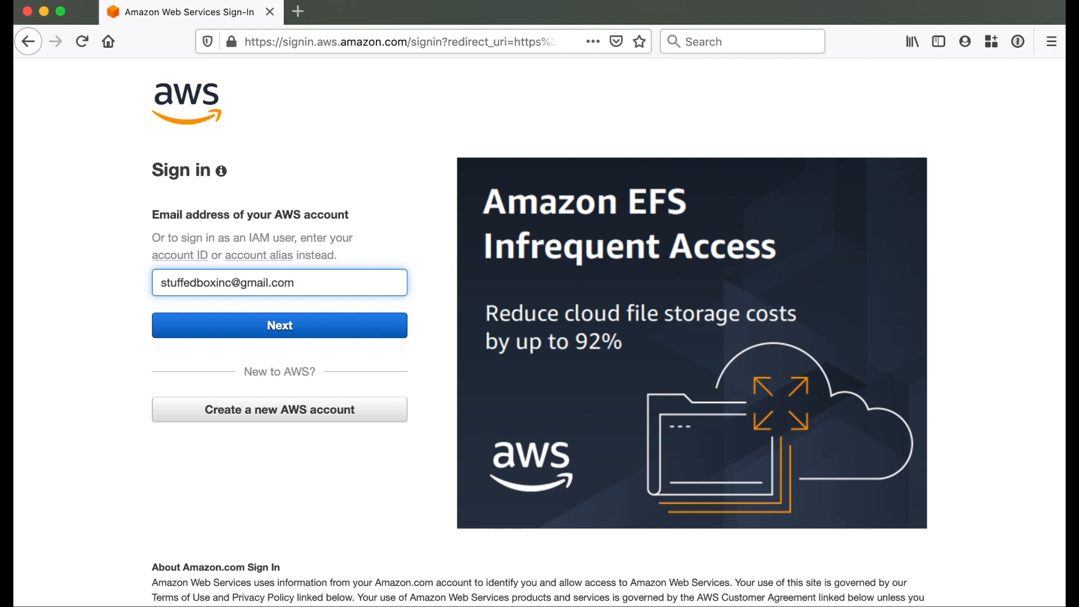
click(309, 326)
text(•)
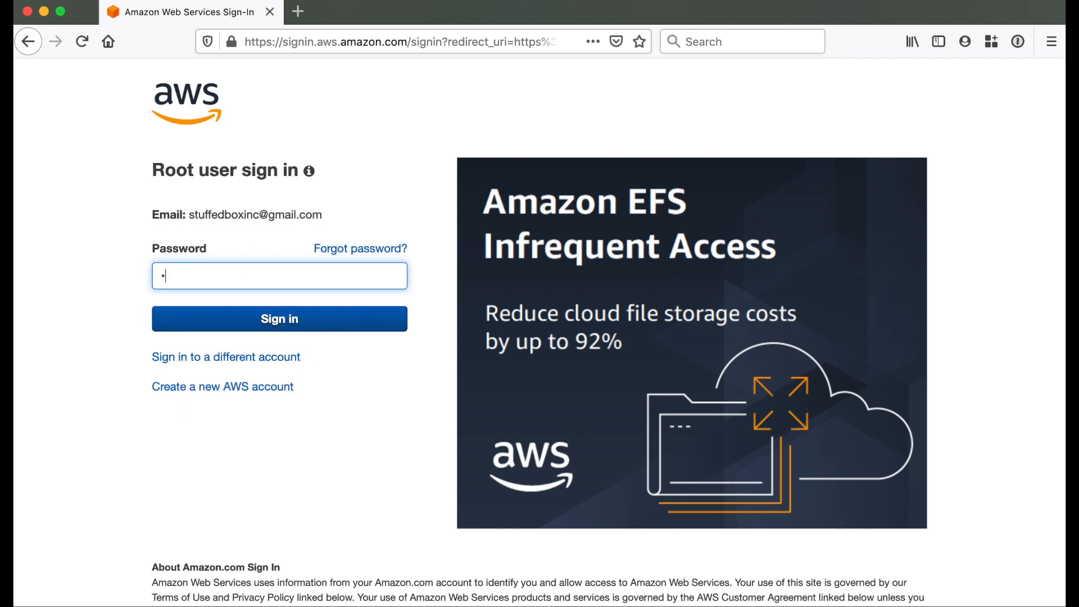
text(•••••••••••••••)
key(Return)
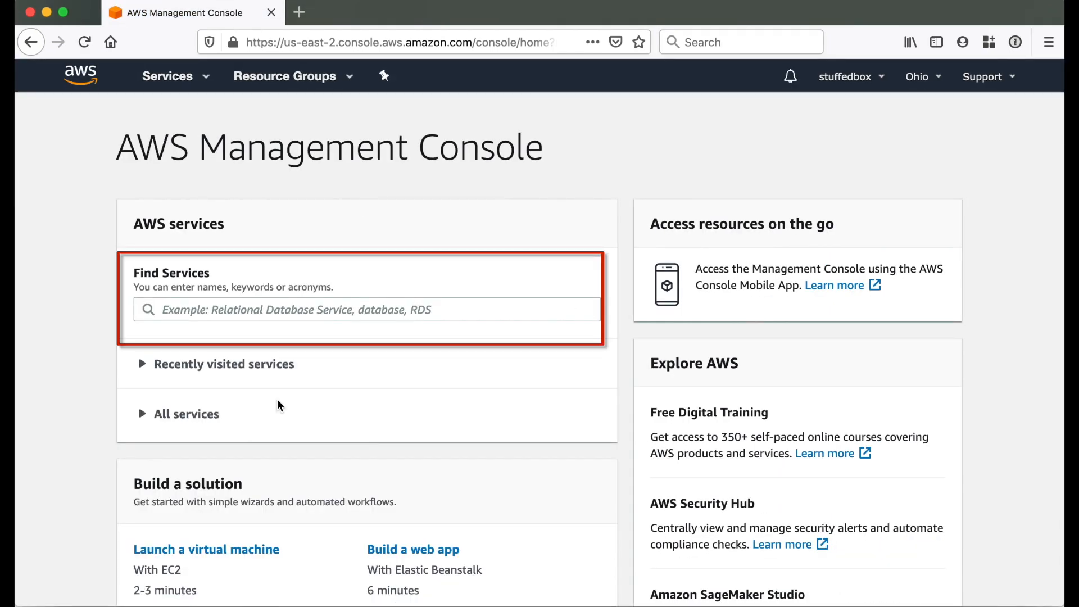
Open the IAM service by searching 'iam' in Find Services.
click(319, 307)
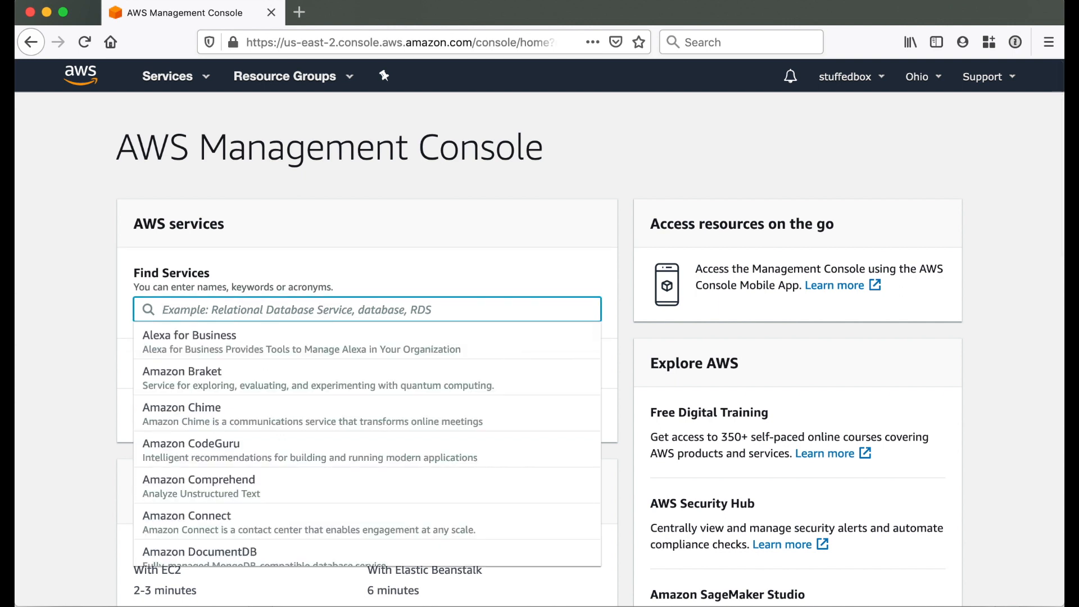
text(iam)
click(225, 345)
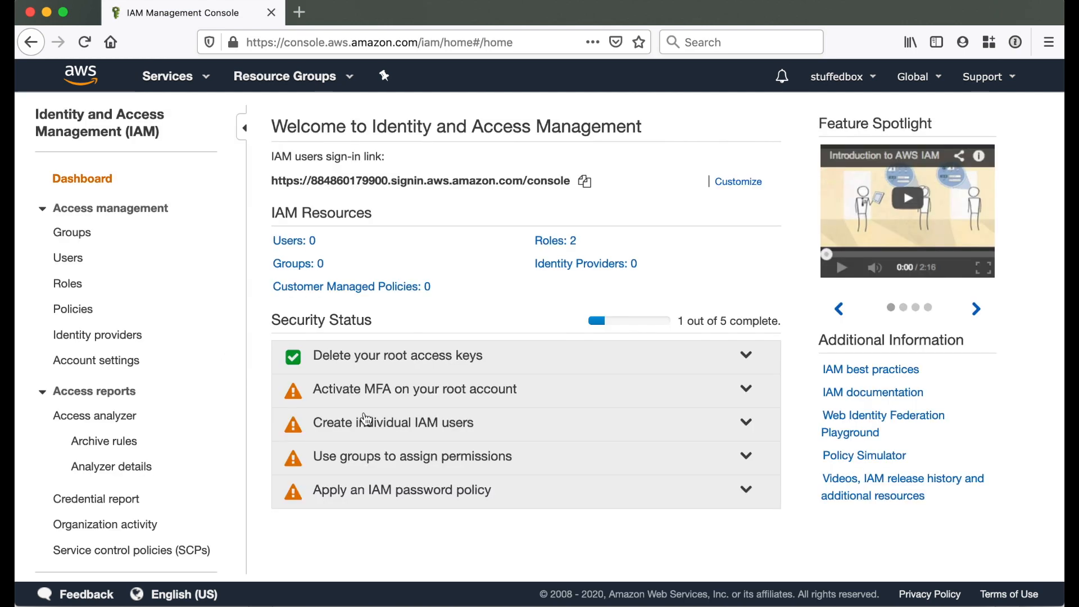
Check the root access keys and Activate MFA items, then choose Manage MFA.
click(746, 357)
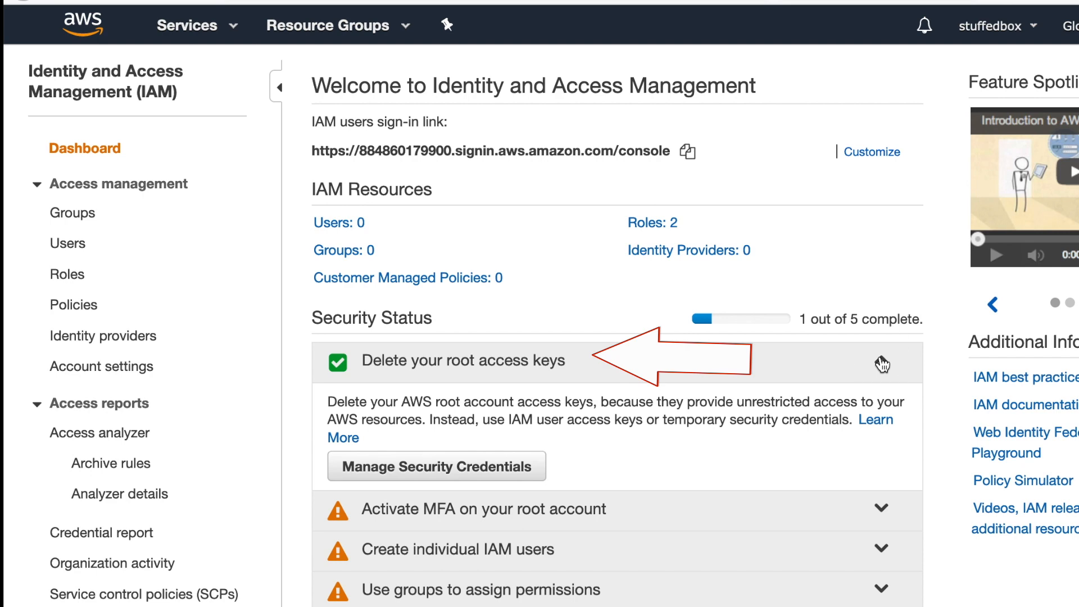
click(882, 364)
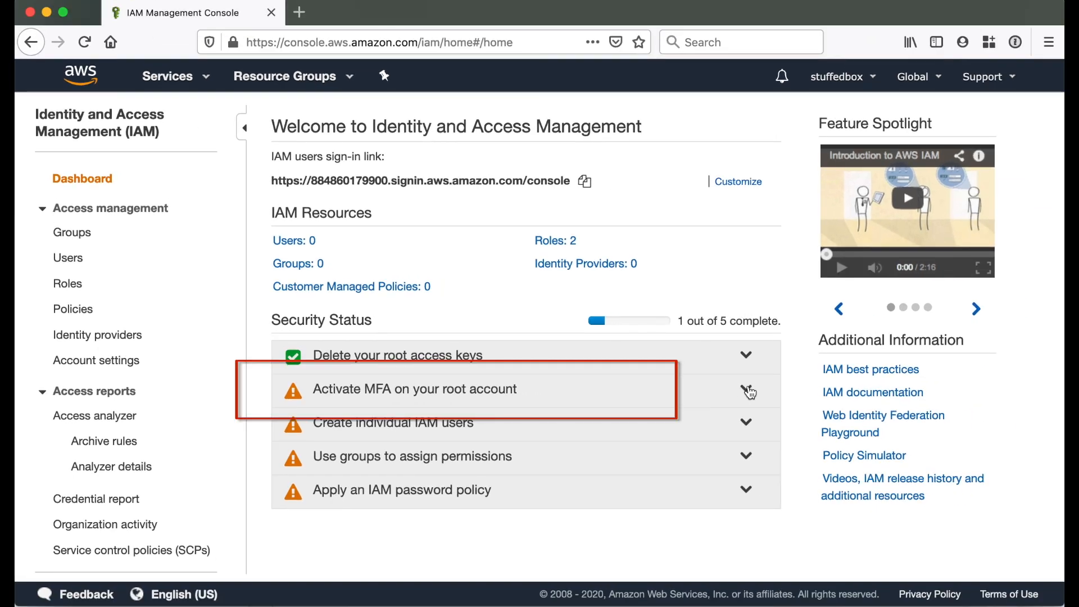
click(747, 390)
scroll(747, 392, down, 1)
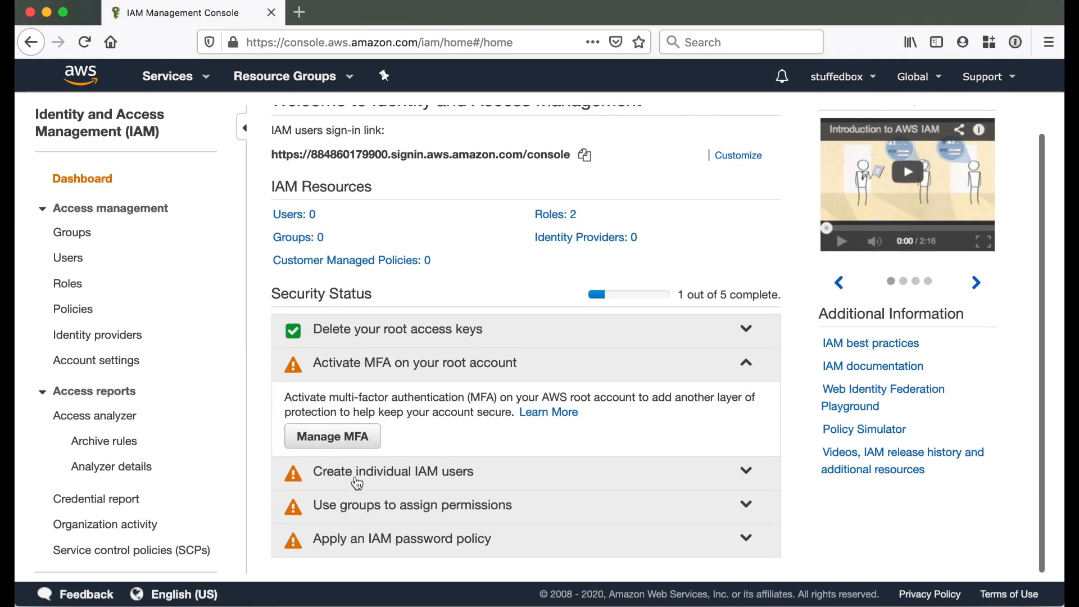
click(361, 440)
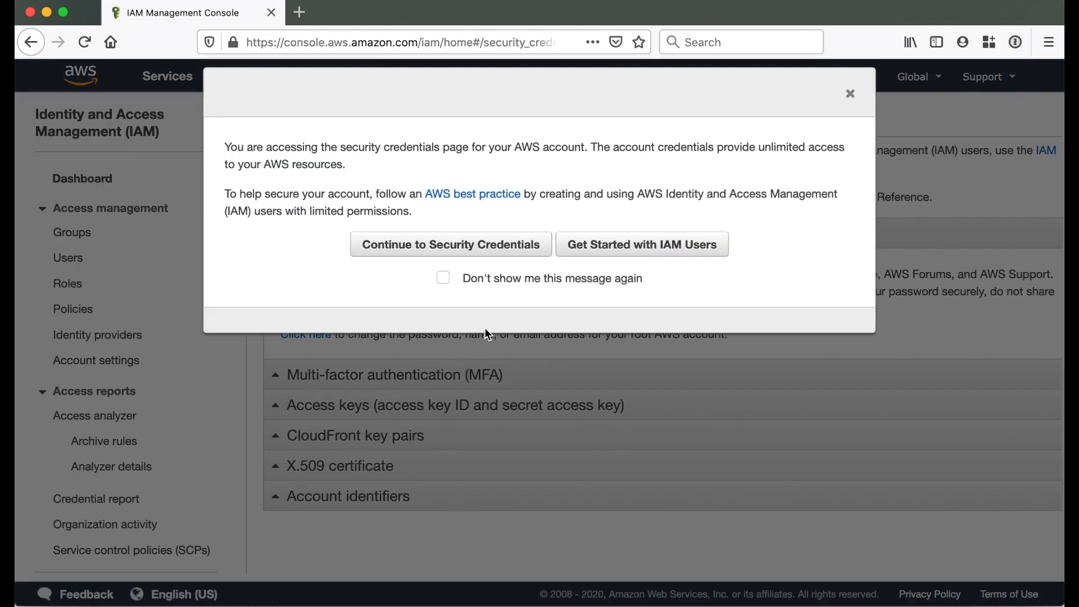
Continue to root security credentials and start activating a Virtual MFA device.
click(496, 247)
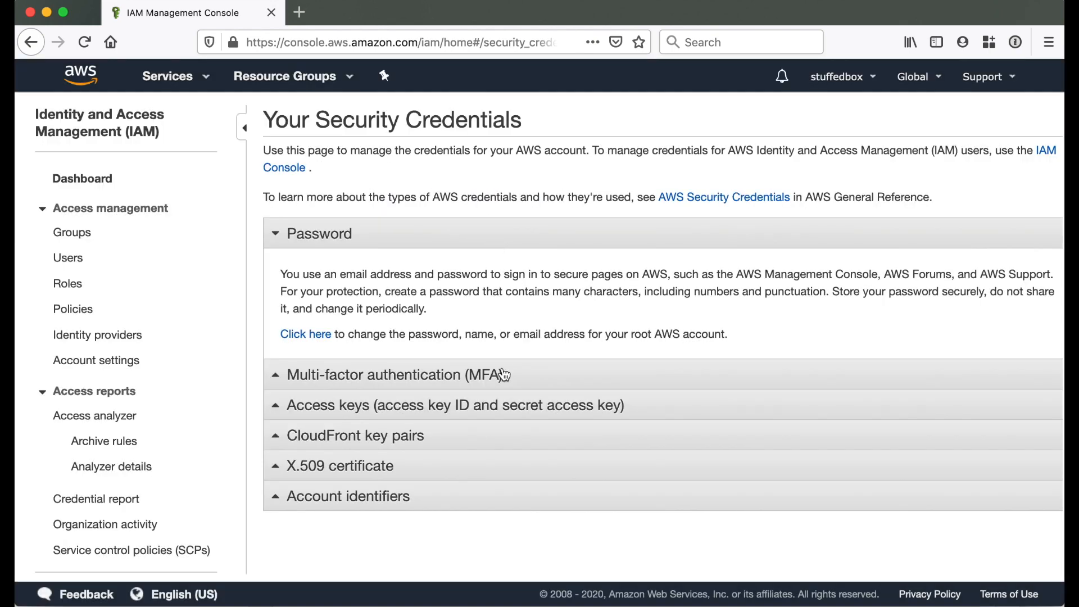
click(492, 378)
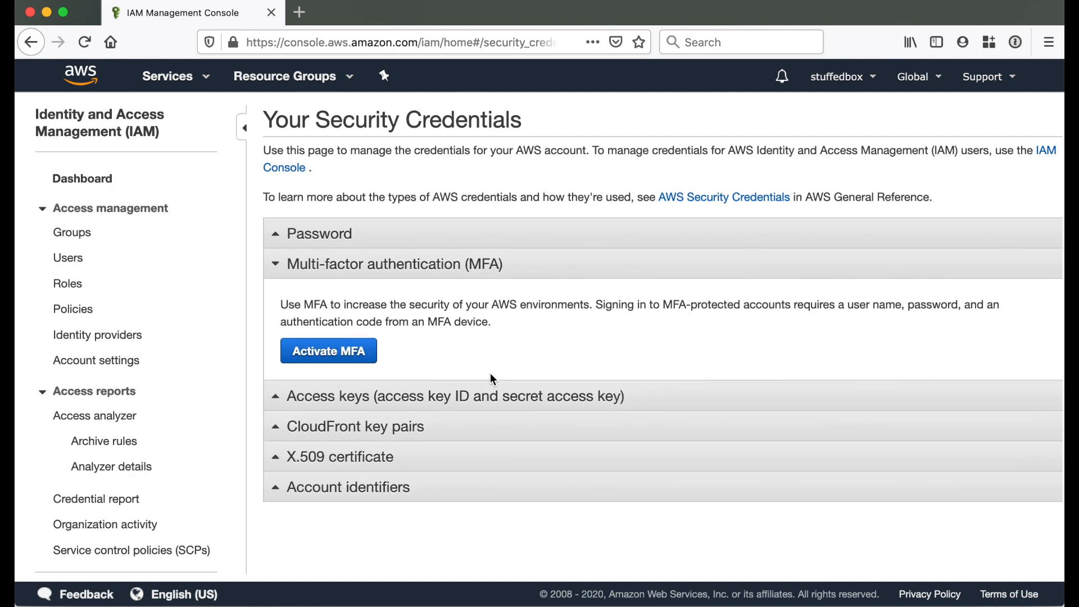
click(356, 353)
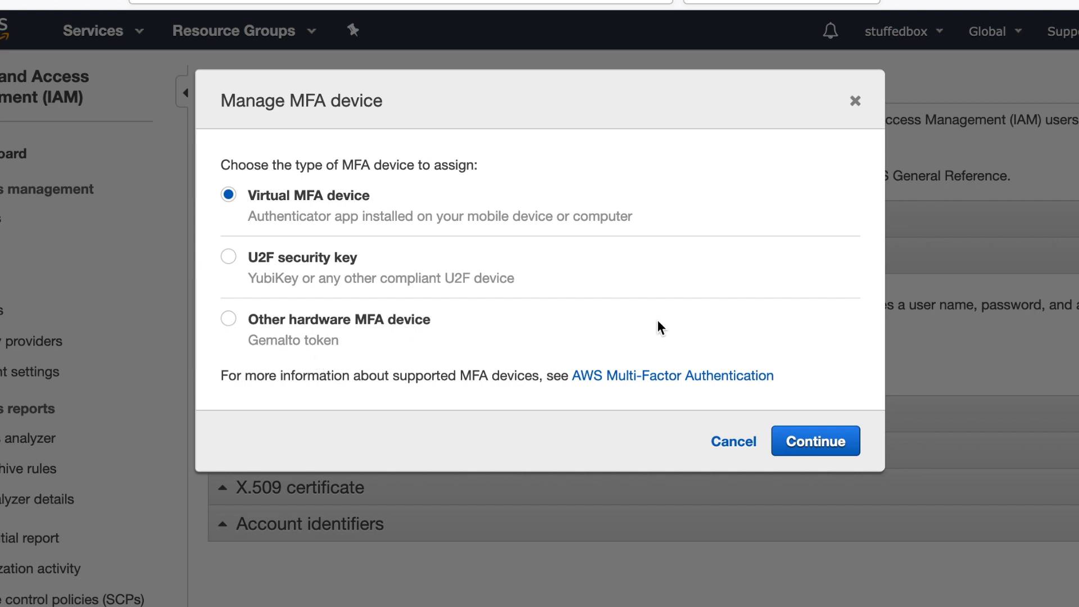
click(835, 443)
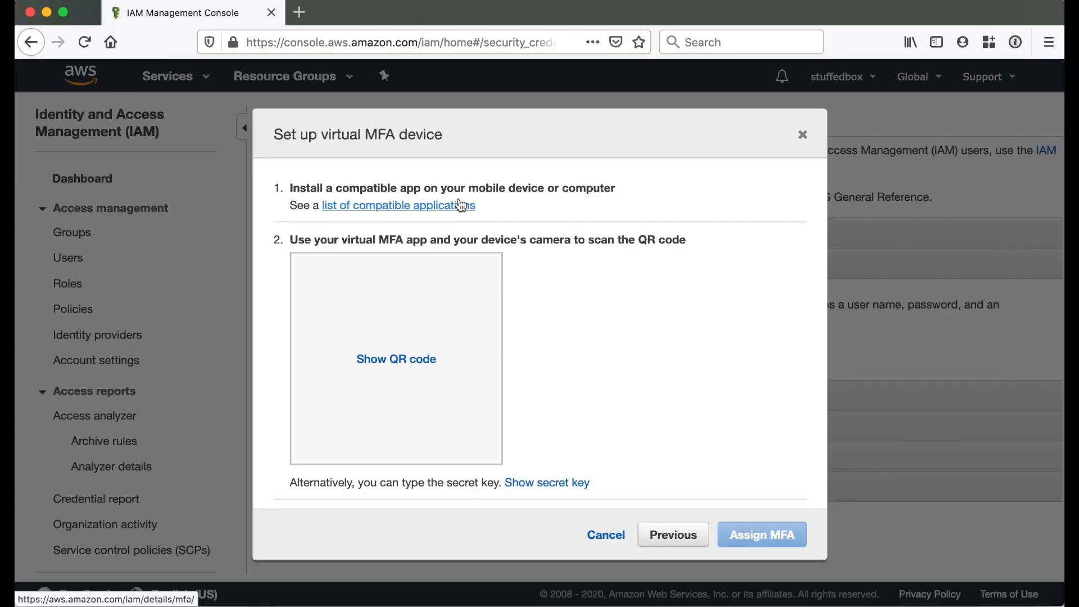
click(461, 205)
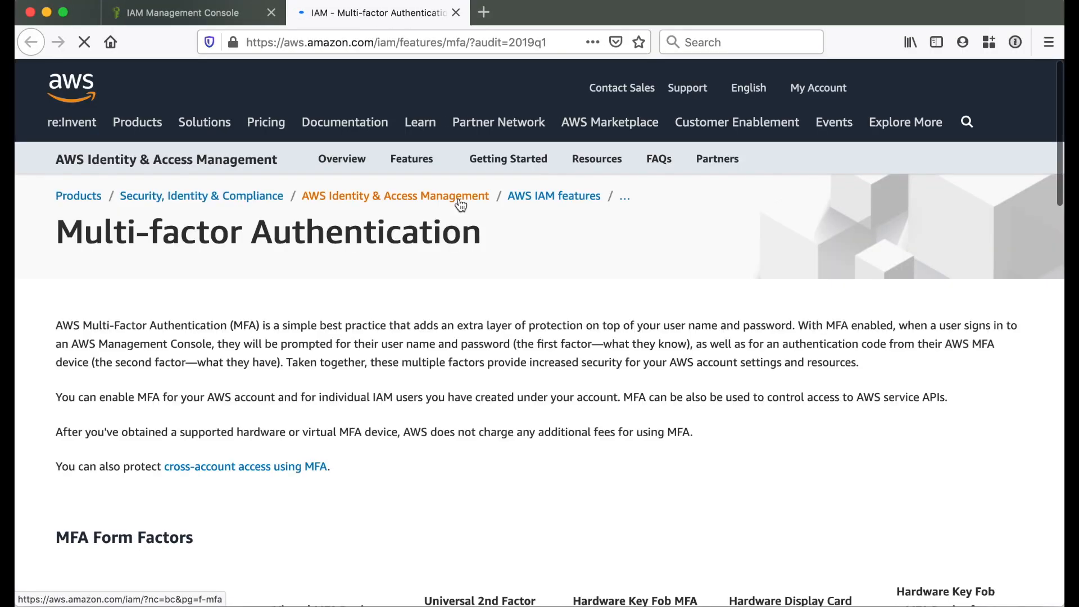
scroll(541, 391, down, 5)
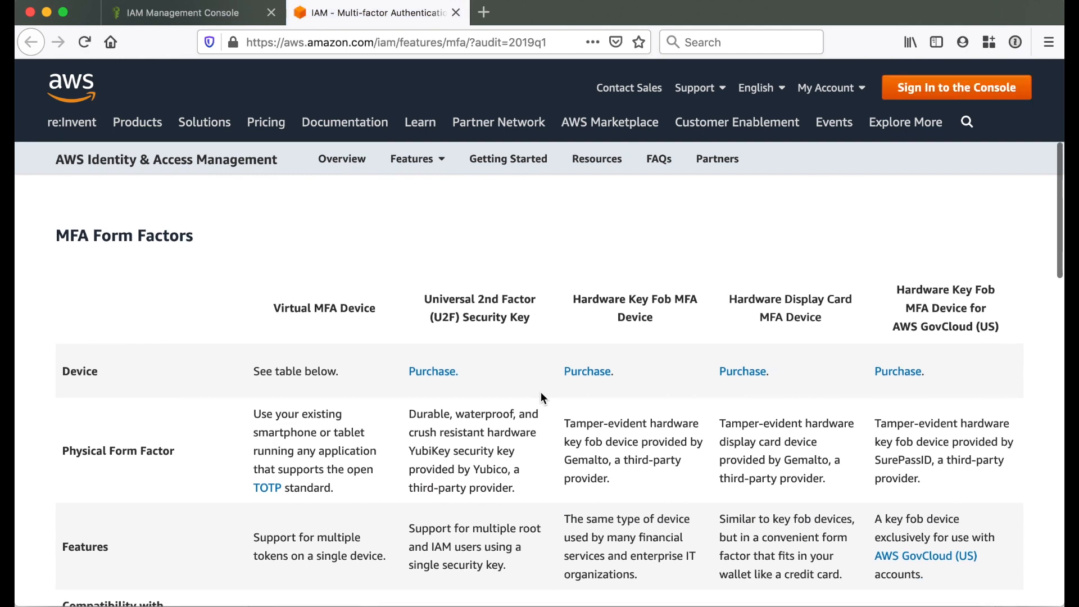
scroll(541, 392, down, 6)
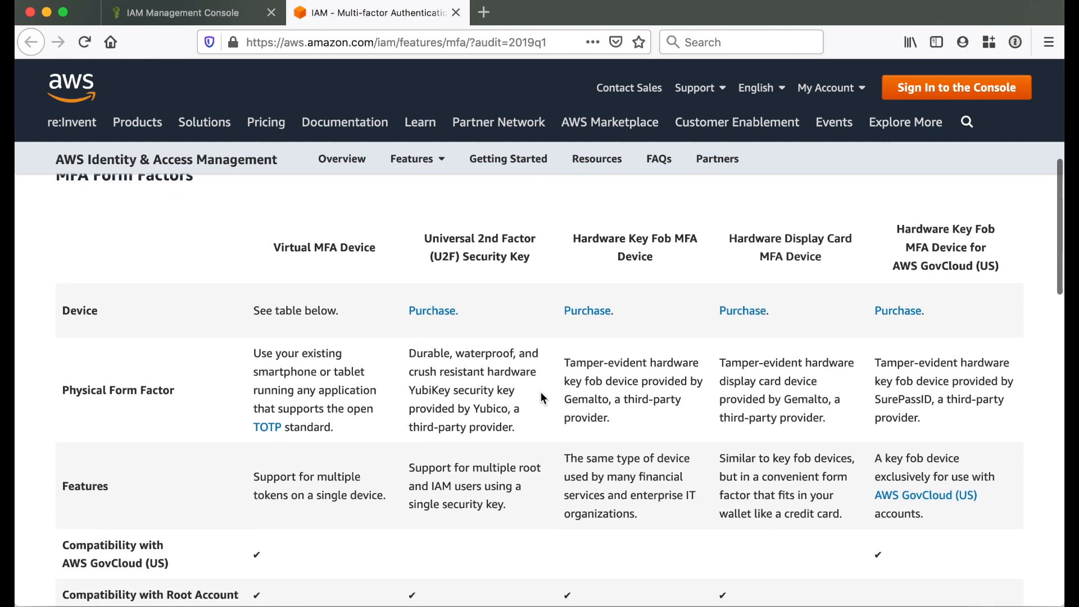
scroll(541, 397, down, 5)
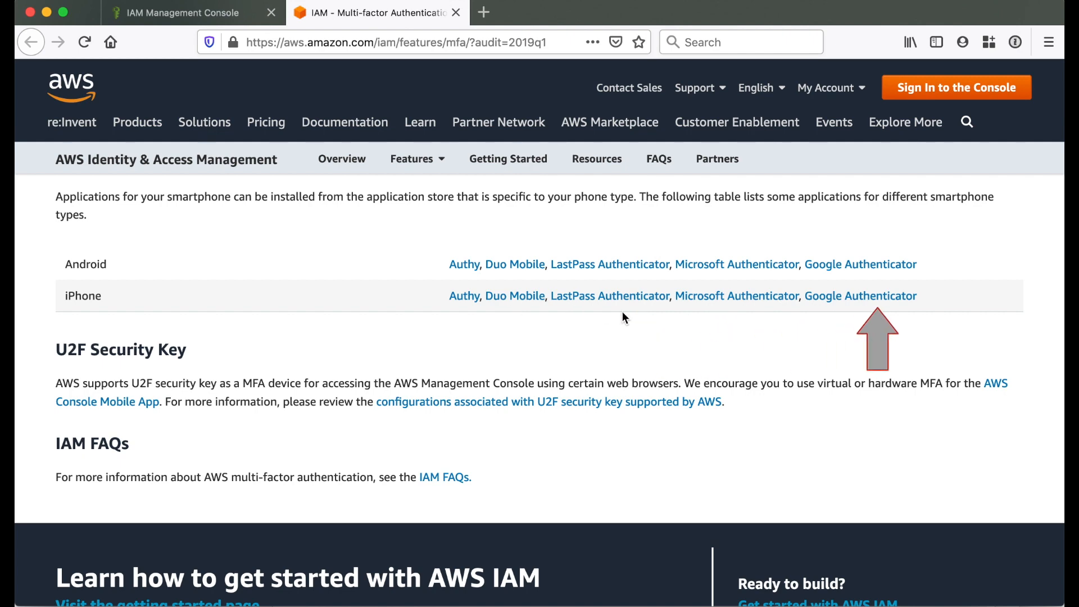
click(456, 12)
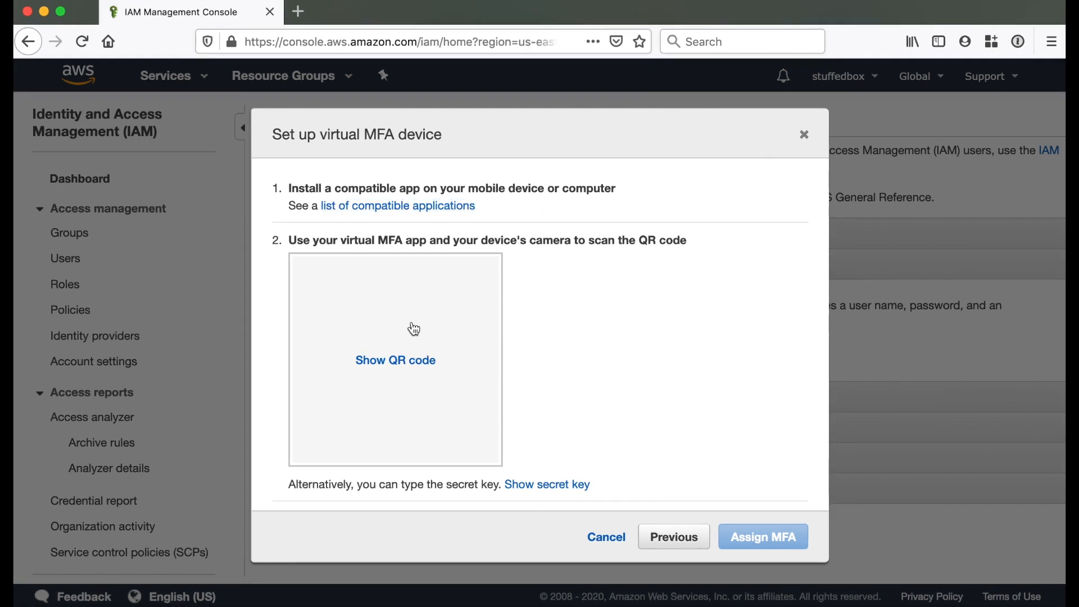
Scan the QR code, enter two consecutive authenticator codes, and assign the virtual MFA device.
click(410, 363)
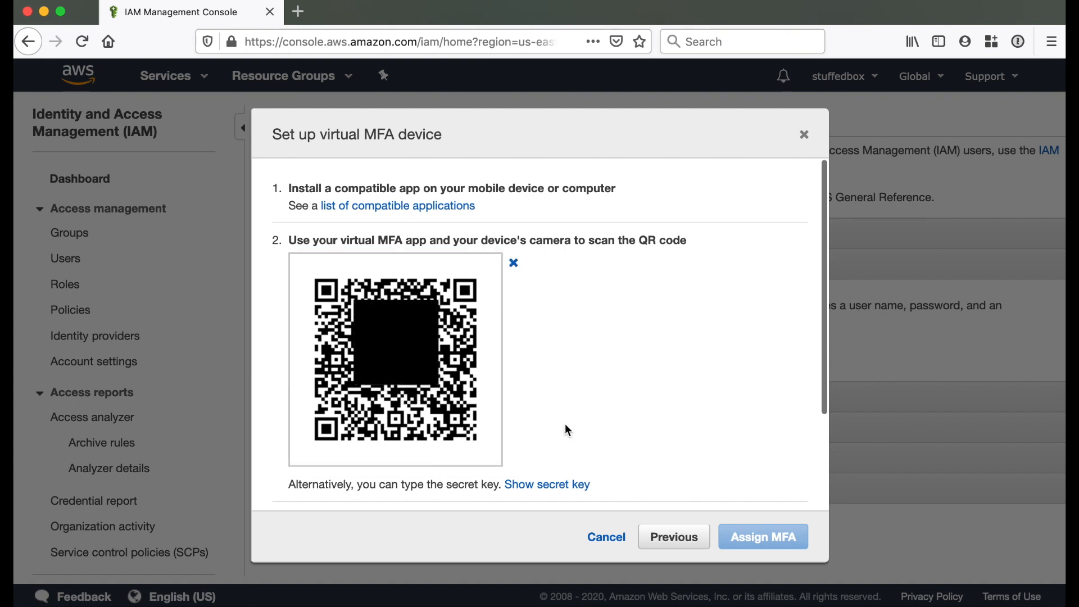
scroll(566, 429, down, 4)
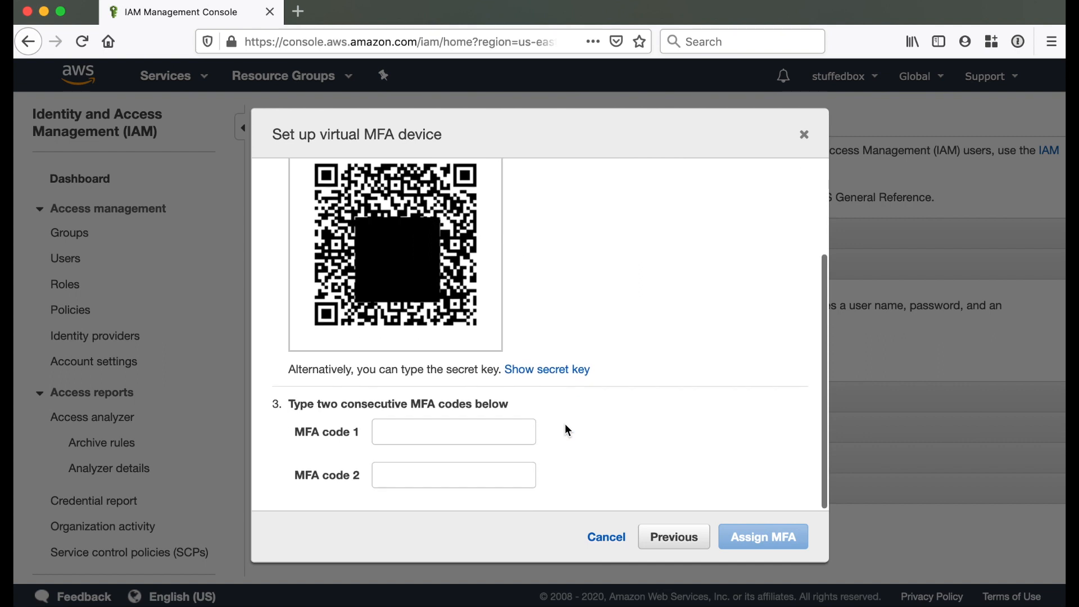
click(504, 433)
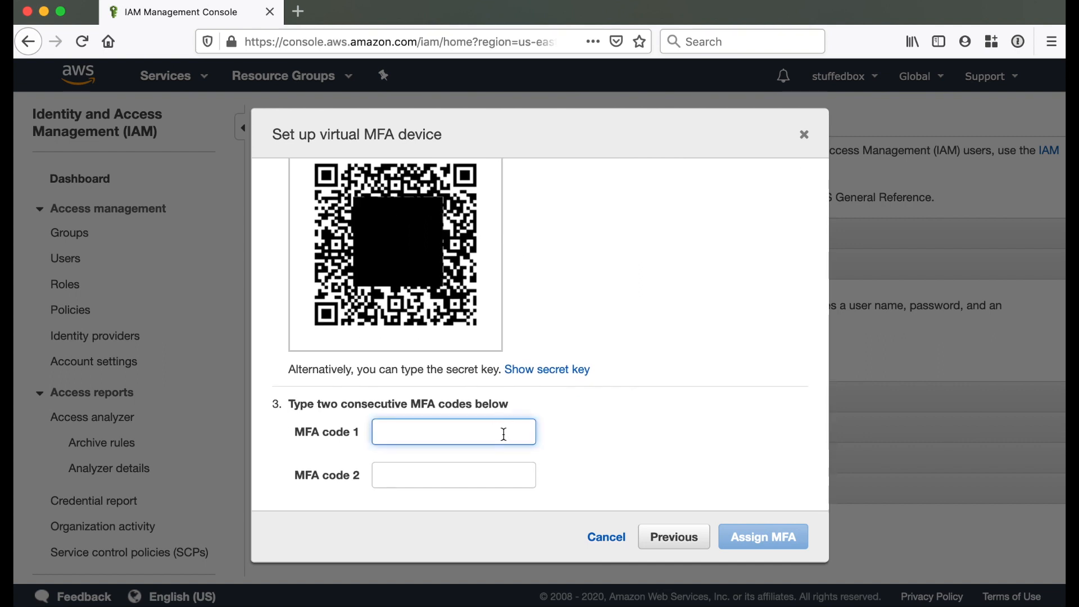
key(Tab)
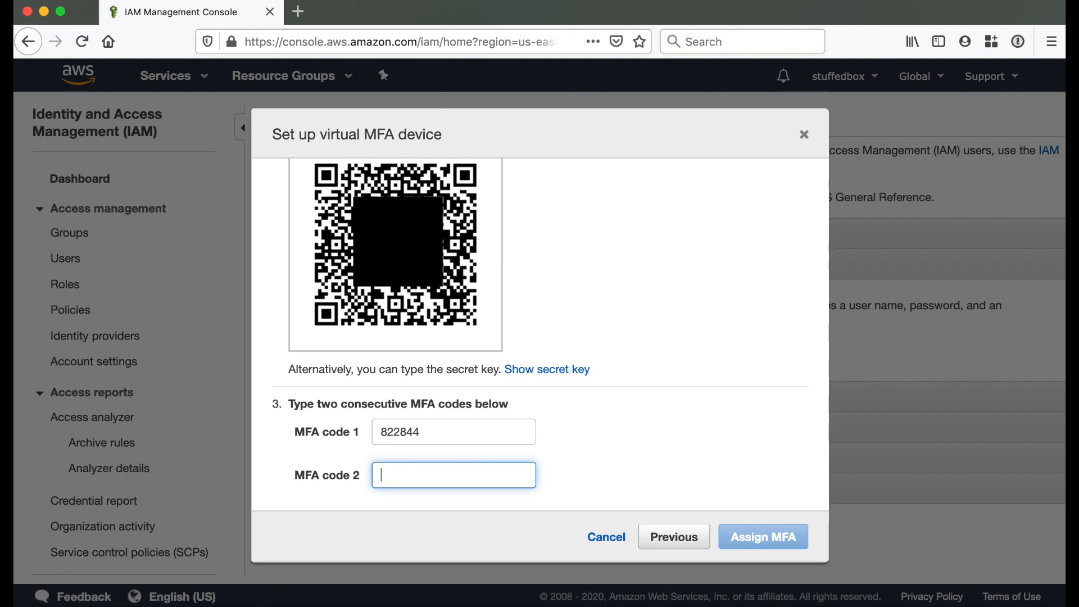
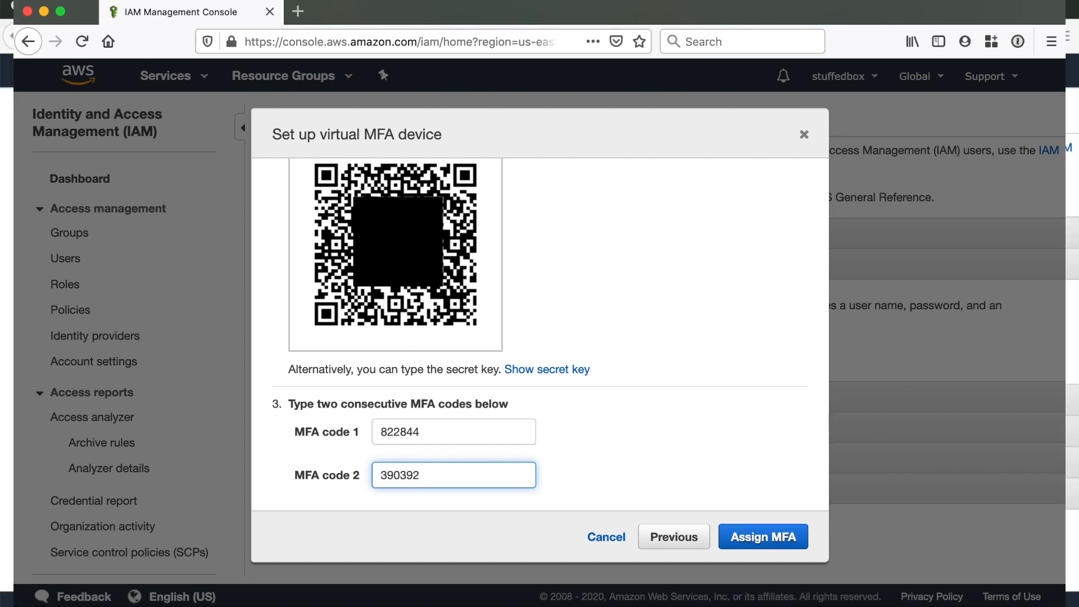
click(803, 542)
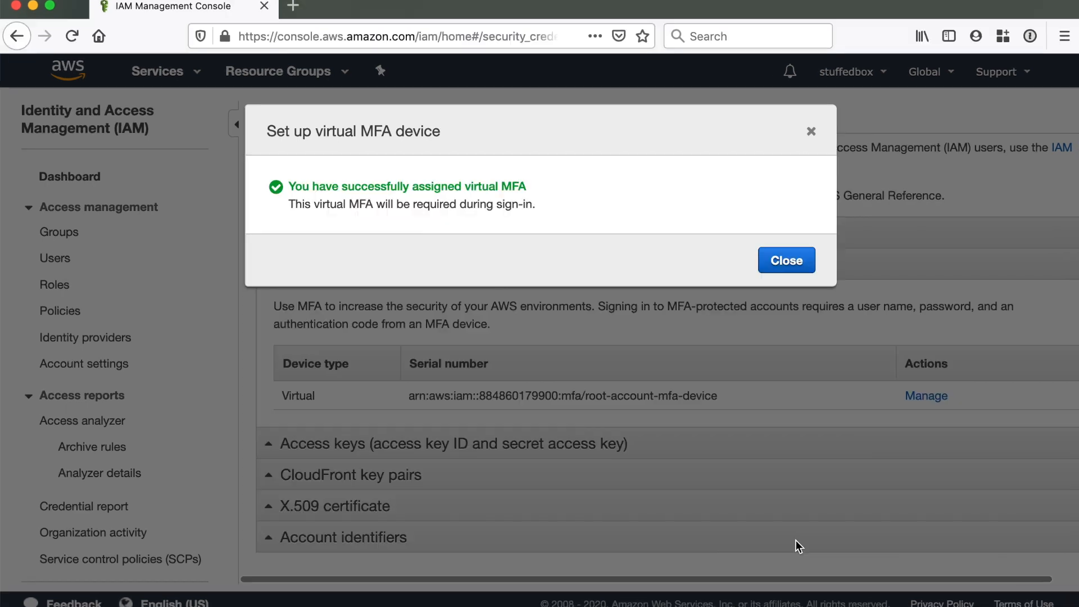
click(787, 259)
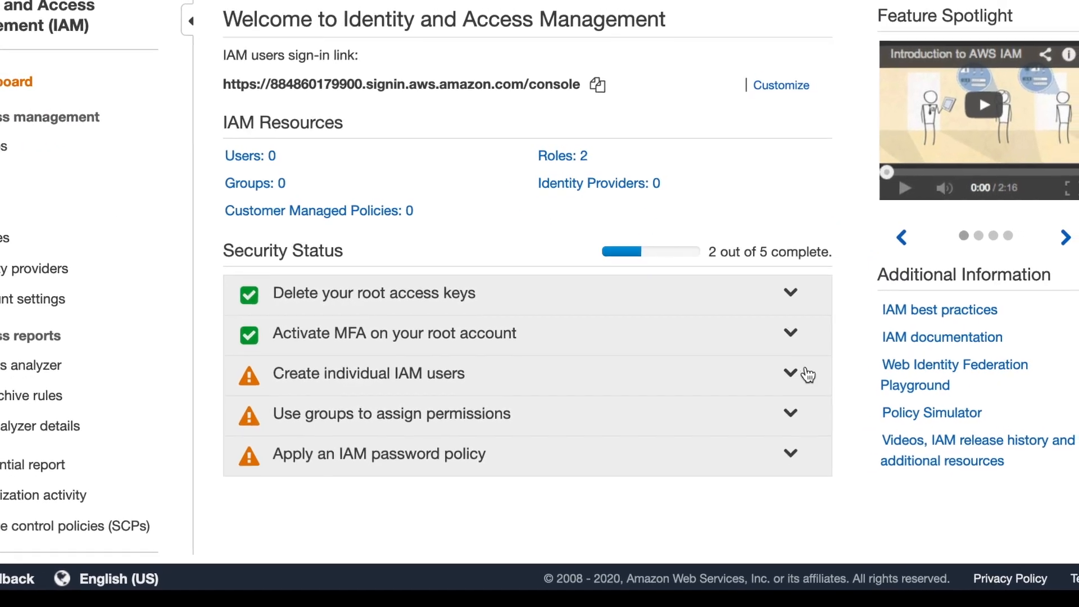
Expand Create individual IAM users, go to Manage Users, and start Add user.
click(806, 374)
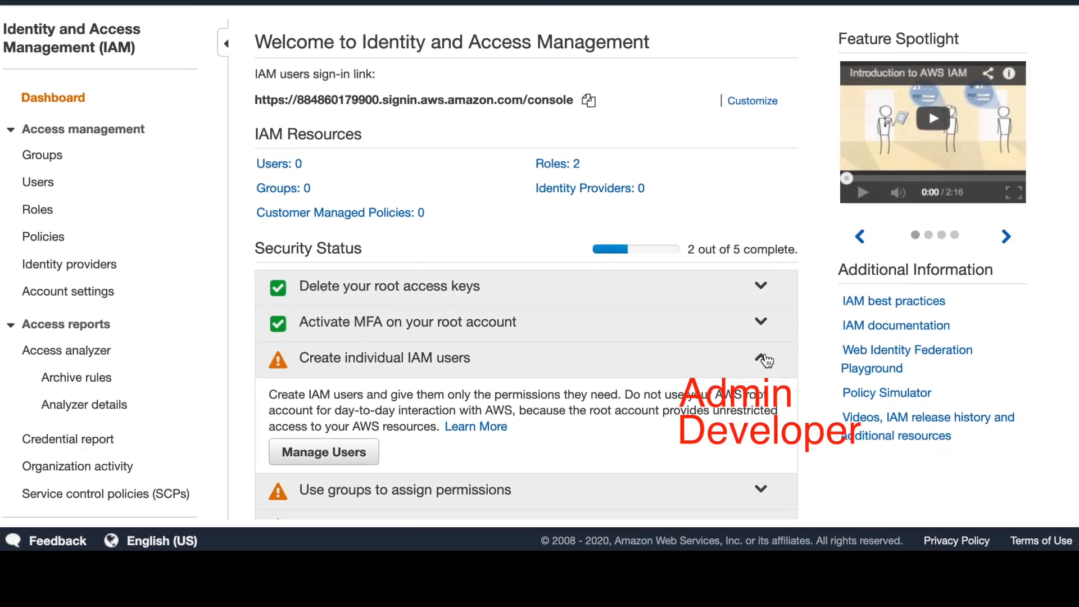
click(347, 447)
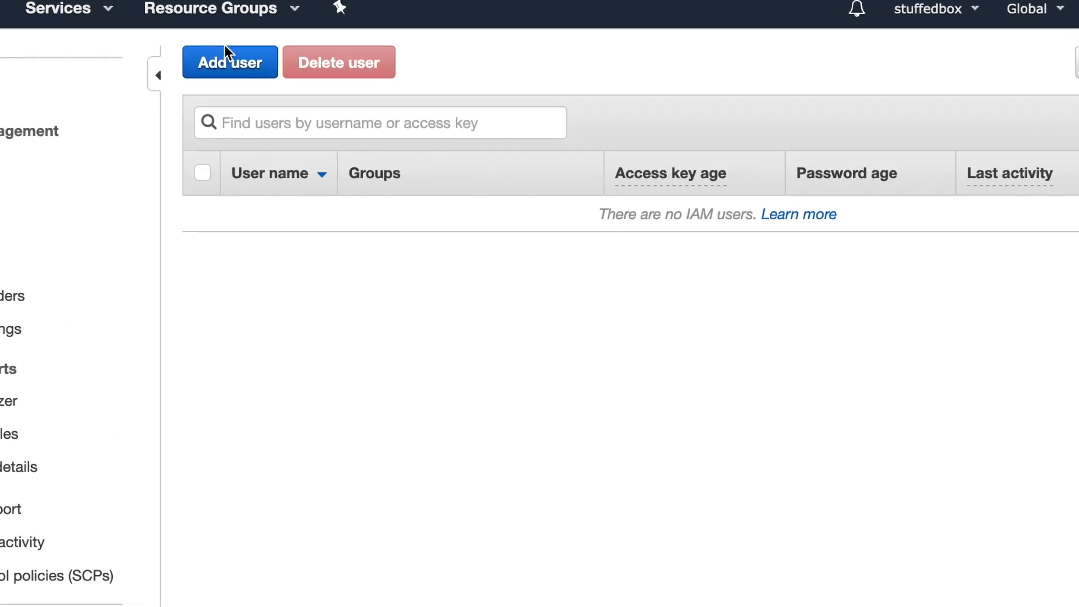
click(225, 51)
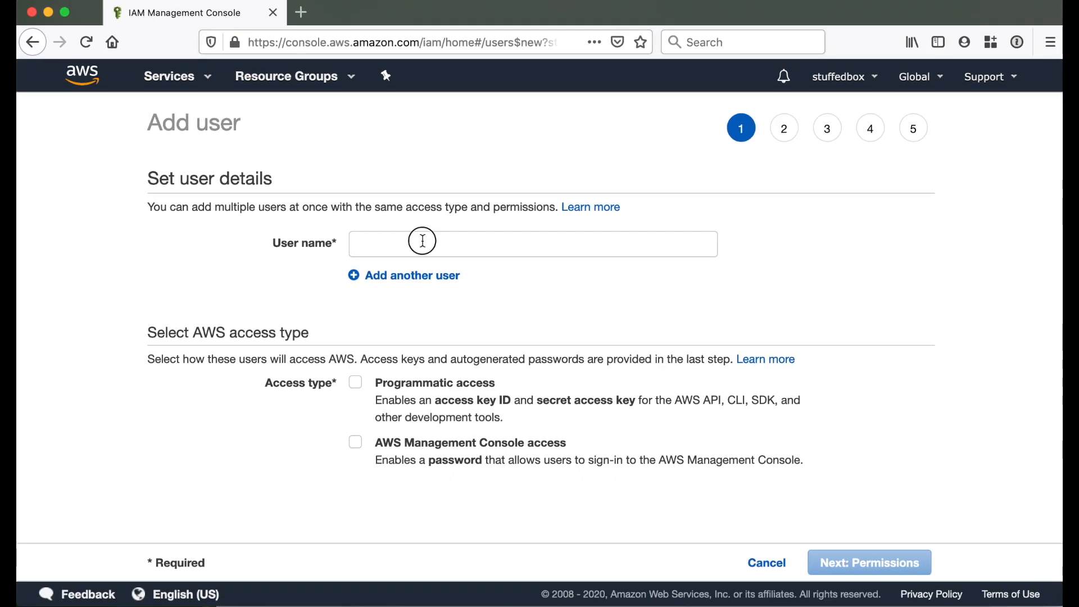
Name the user Admin_joe with programmatic and console access and an autogenerated password.
click(405, 231)
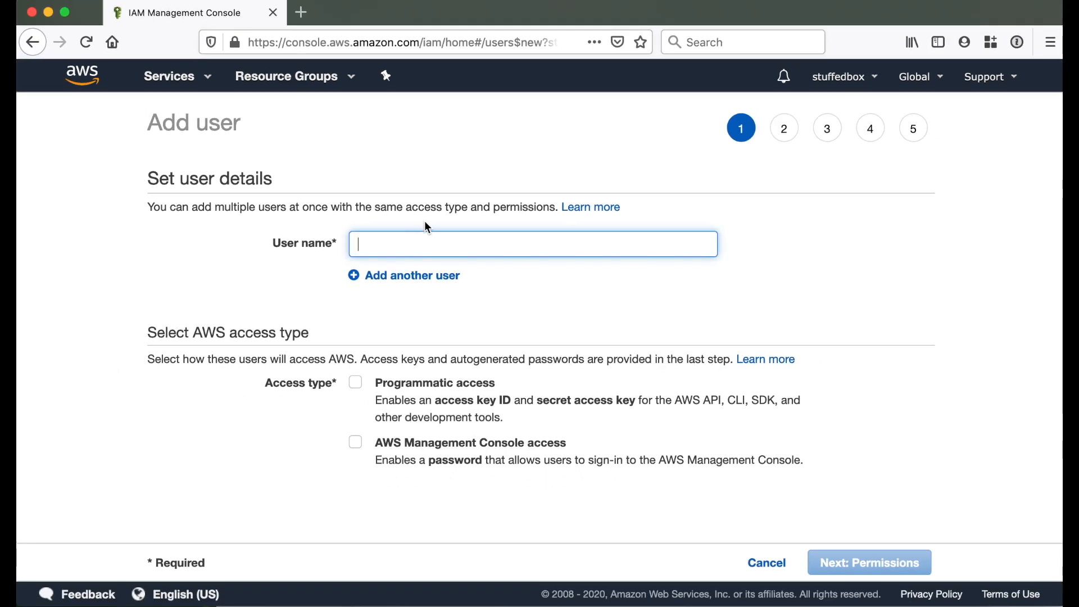
text(Admin_joe)
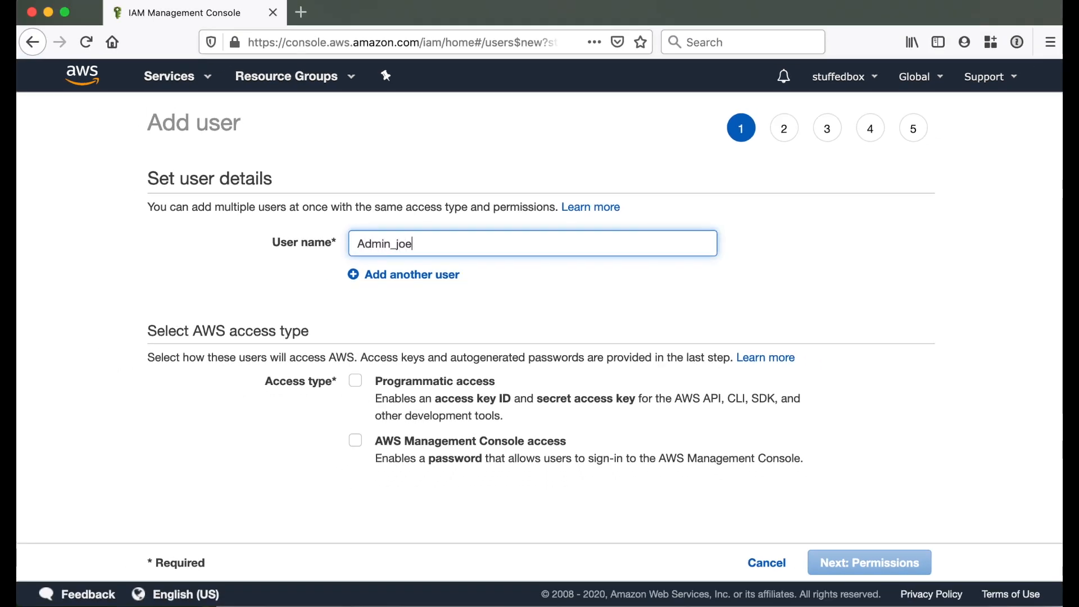
click(355, 384)
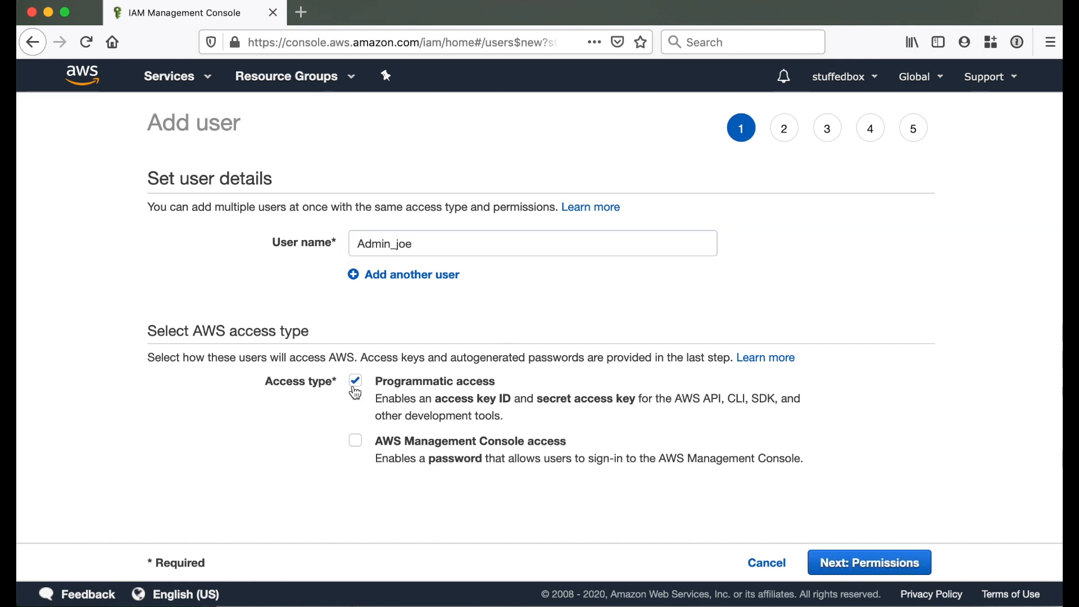
click(355, 442)
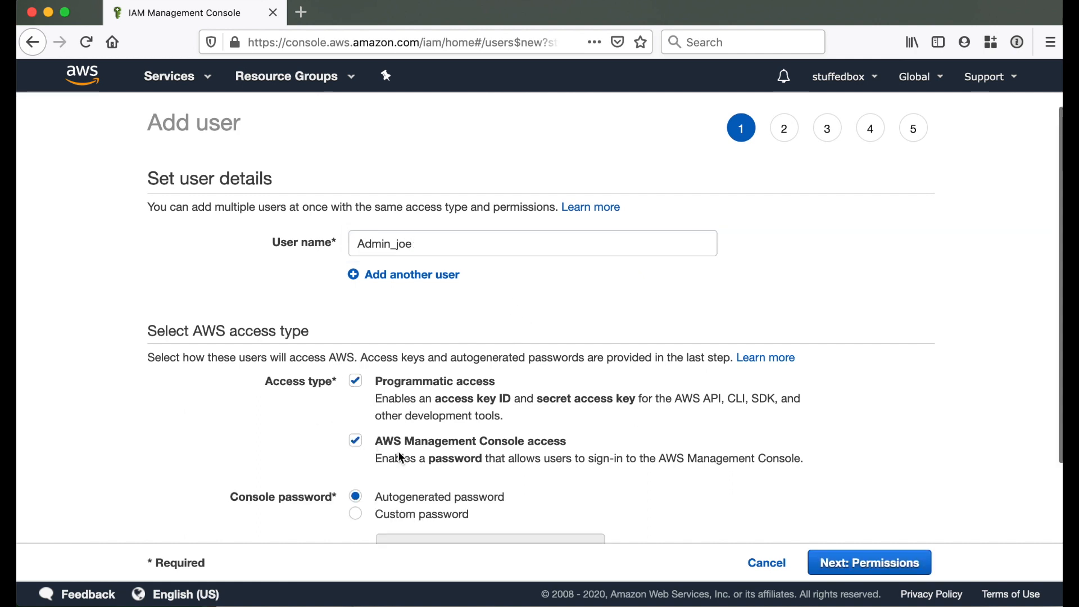
scroll(401, 458, down, 5)
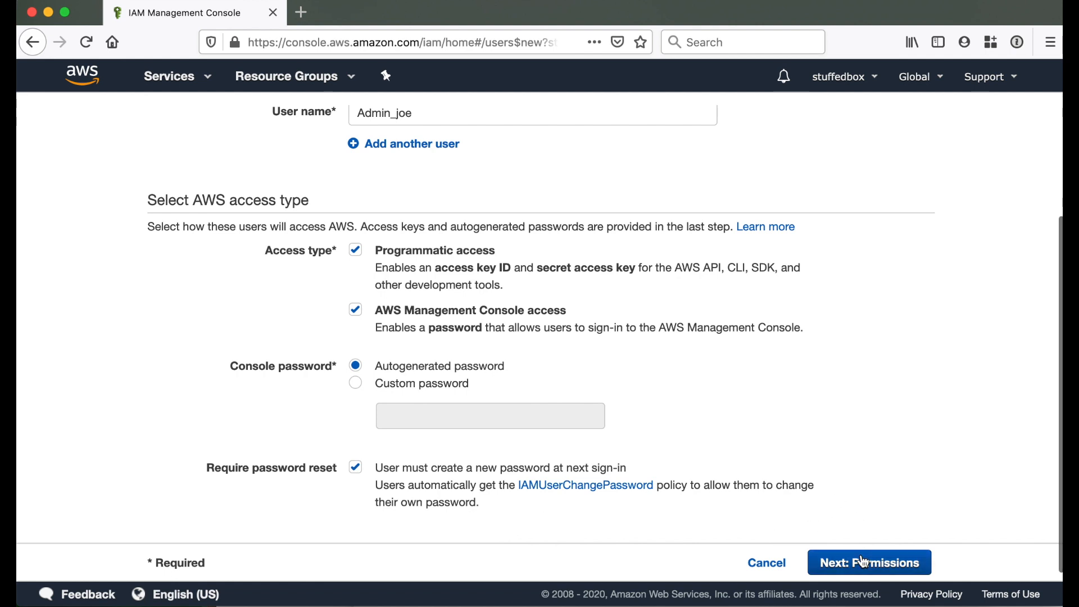
click(863, 561)
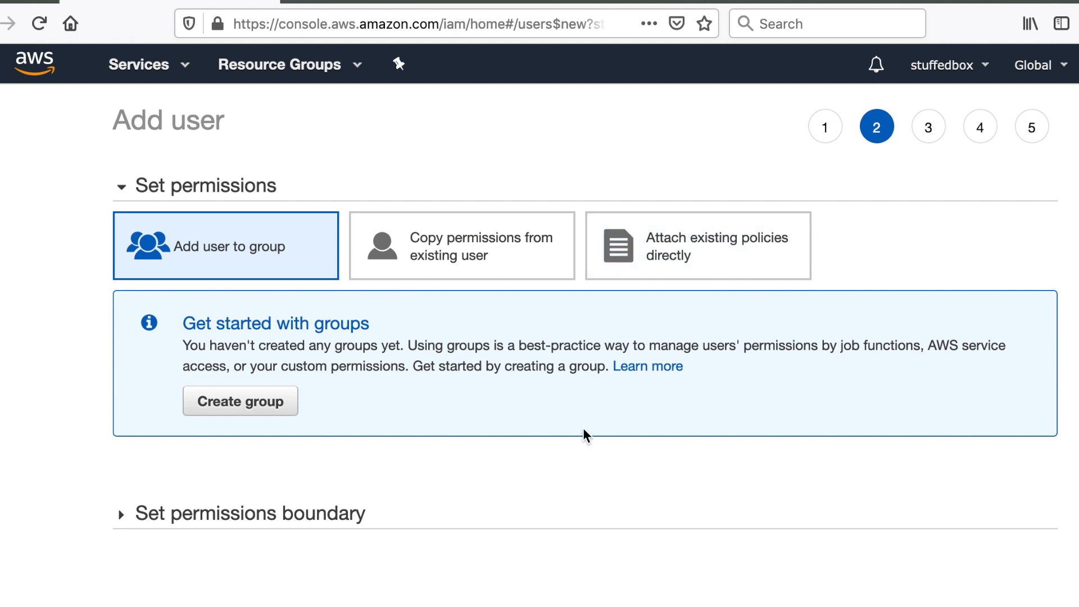
Inspect the permissions boundary option, keep Create user without a permissions boundary, and proceed.
click(135, 515)
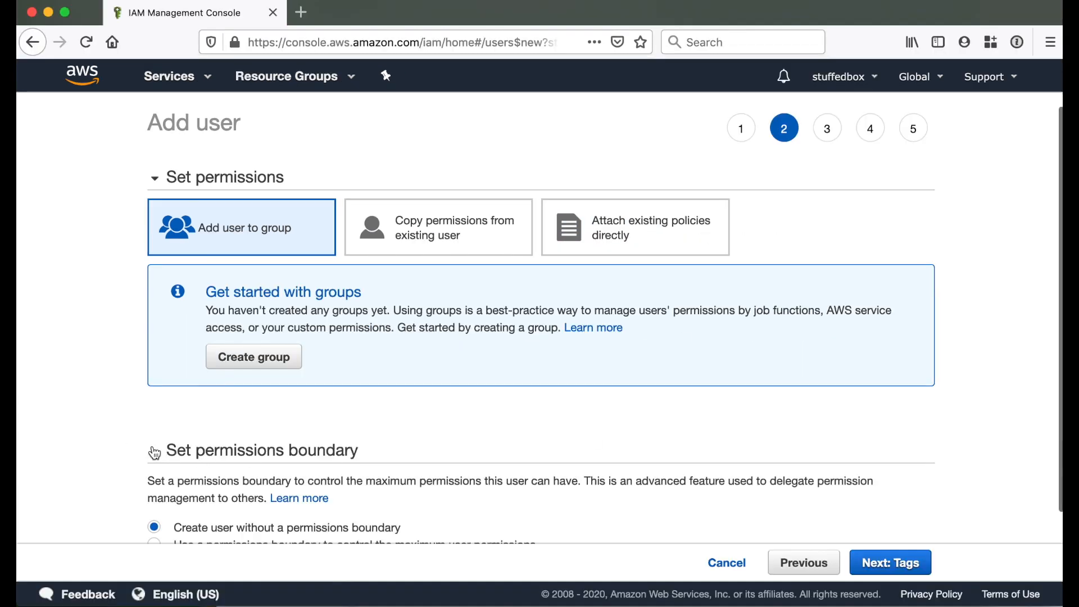
scroll(186, 574, down, 2)
scroll(209, 502, down, 1)
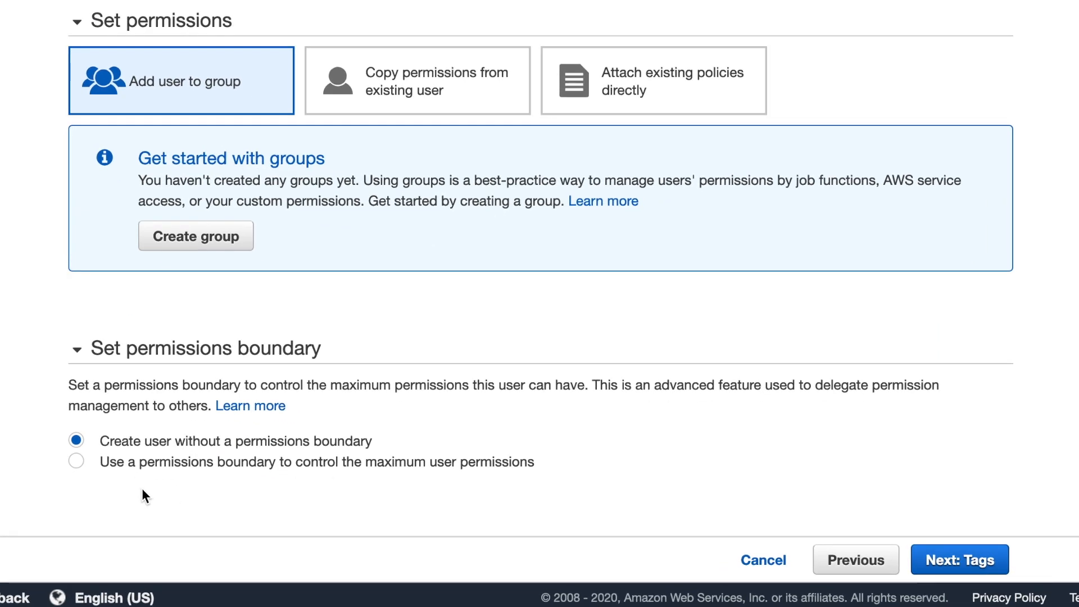
click(75, 468)
scroll(77, 475, down, 4)
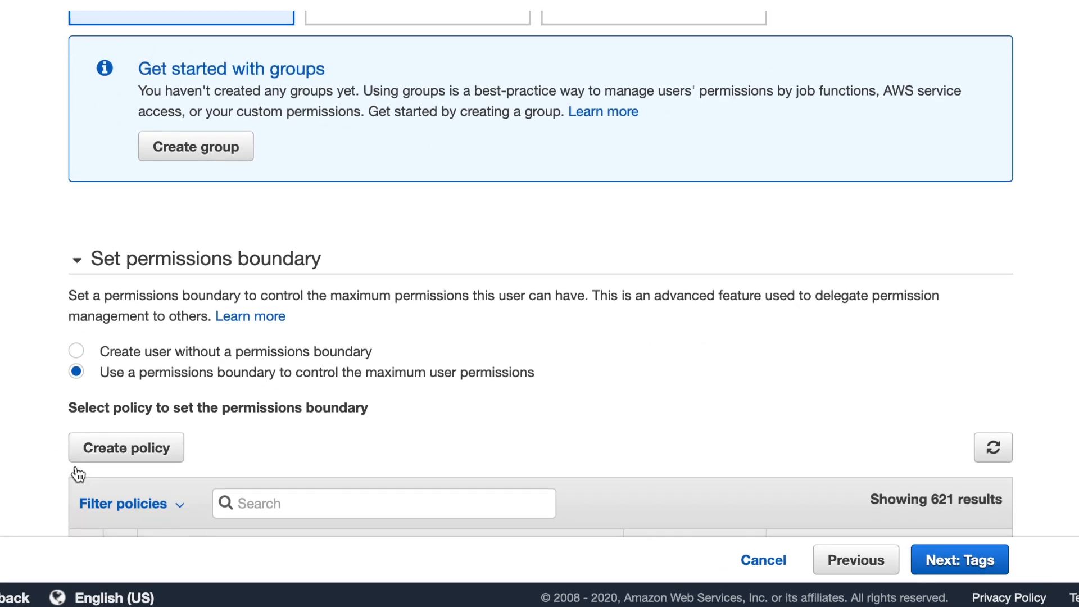
scroll(77, 474, down, 3)
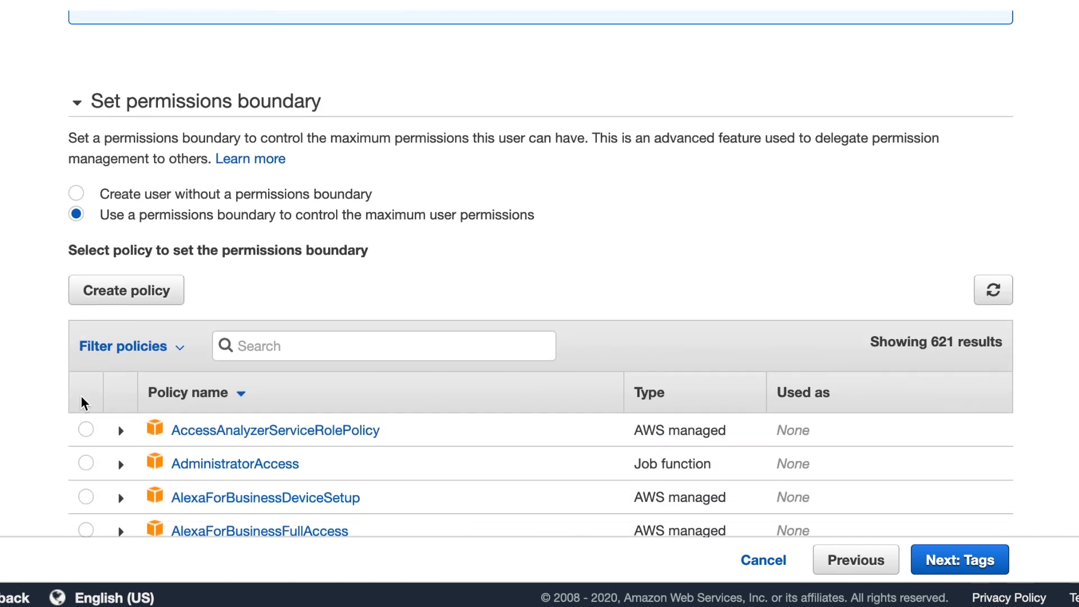
scroll(84, 404, down, 3)
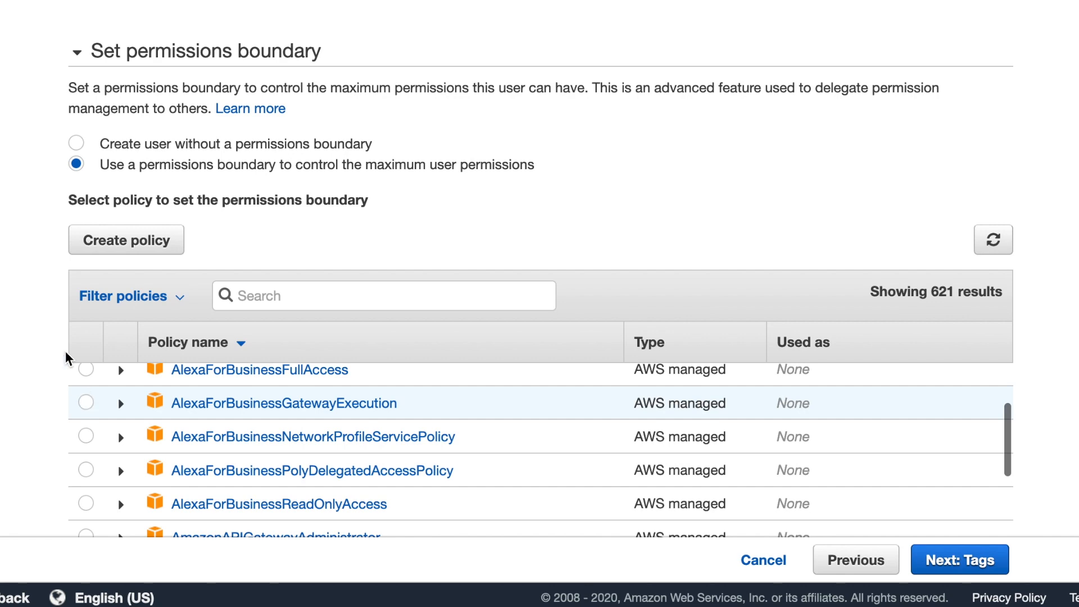
scroll(45, 293, up, 5)
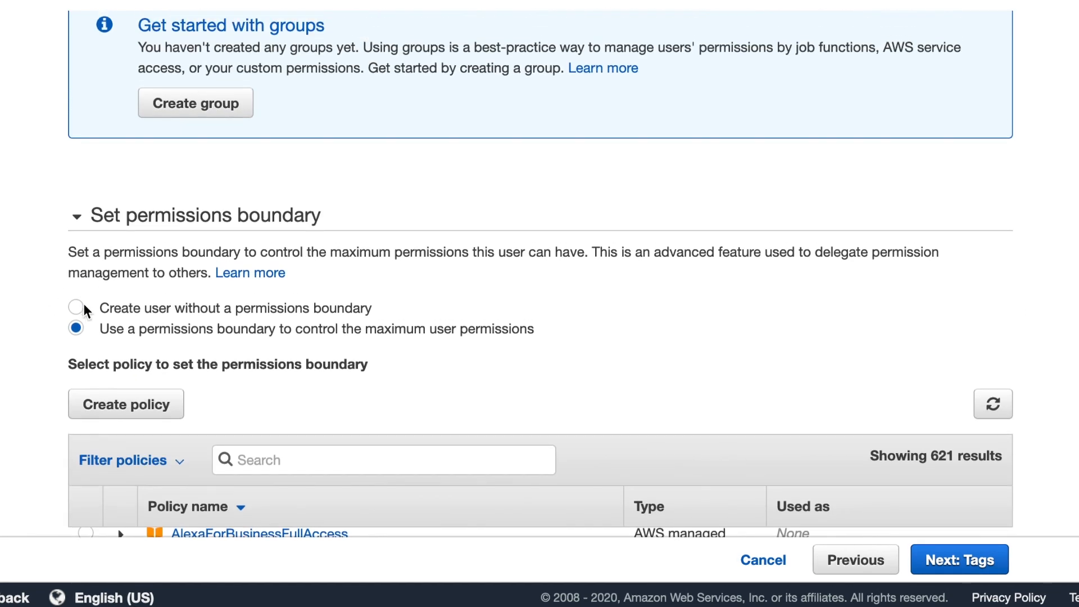
click(83, 303)
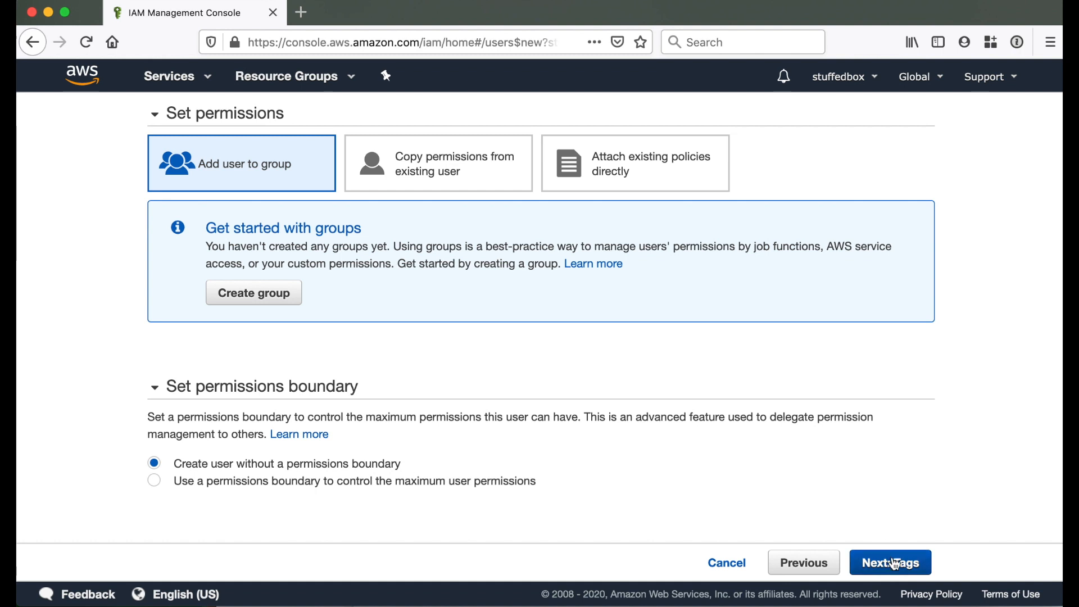
click(894, 564)
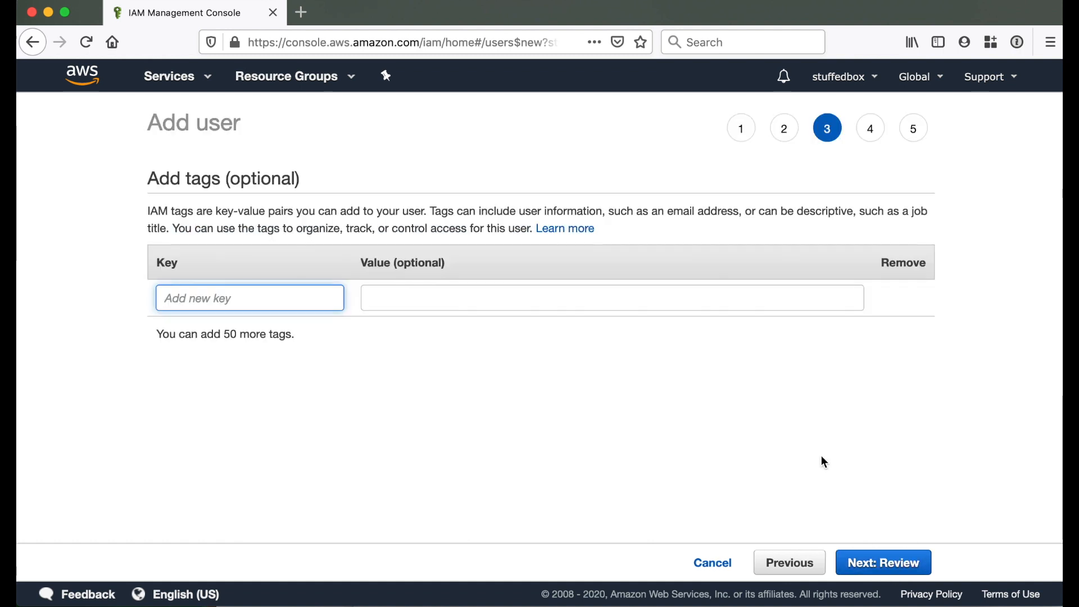
Add tag key 'email' with the contact's e-mail address as value, review, and create Admin_joe.
text(email:)
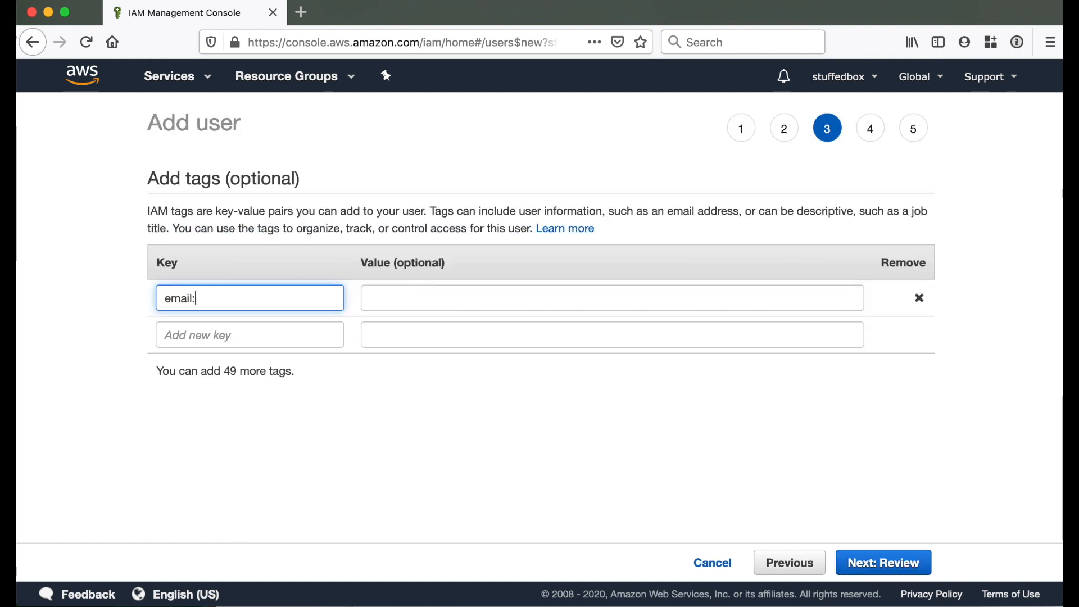
text(\)
key(BackSpace)
key(BackSpace)
key(Tab)
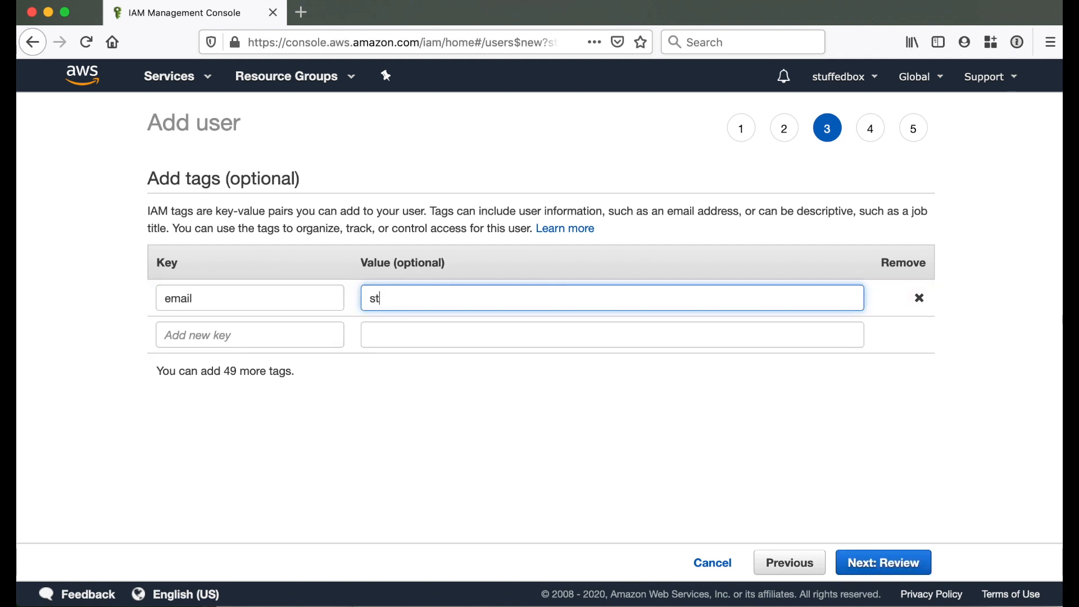
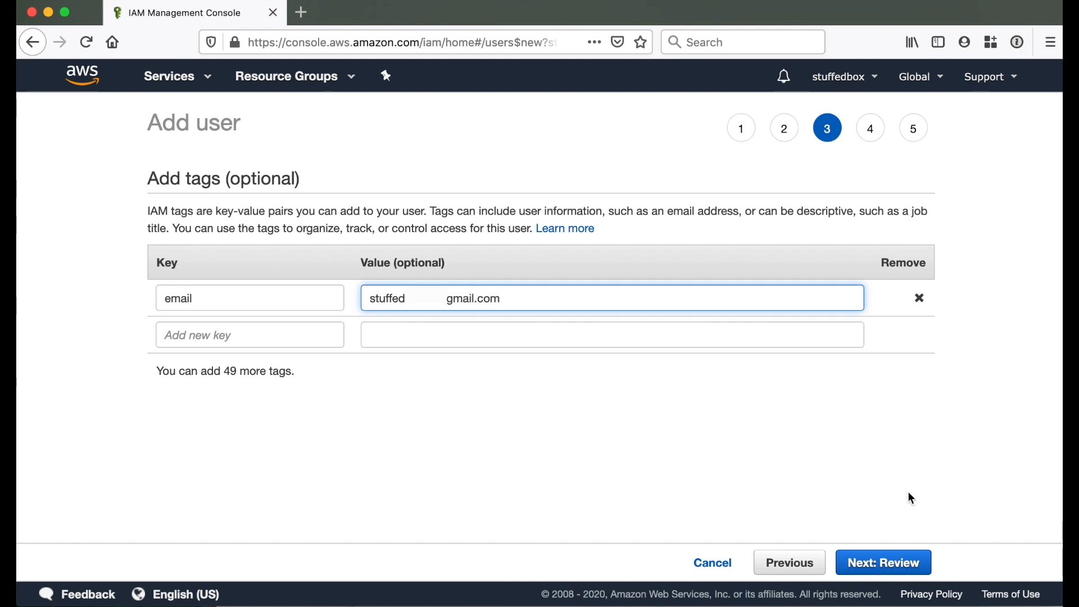
click(898, 562)
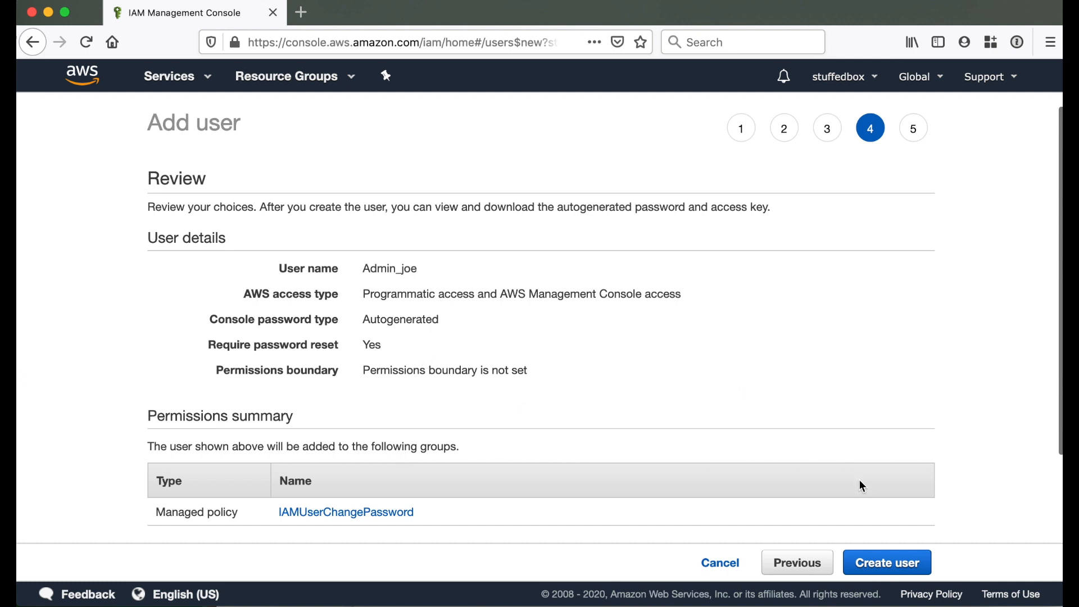
click(890, 564)
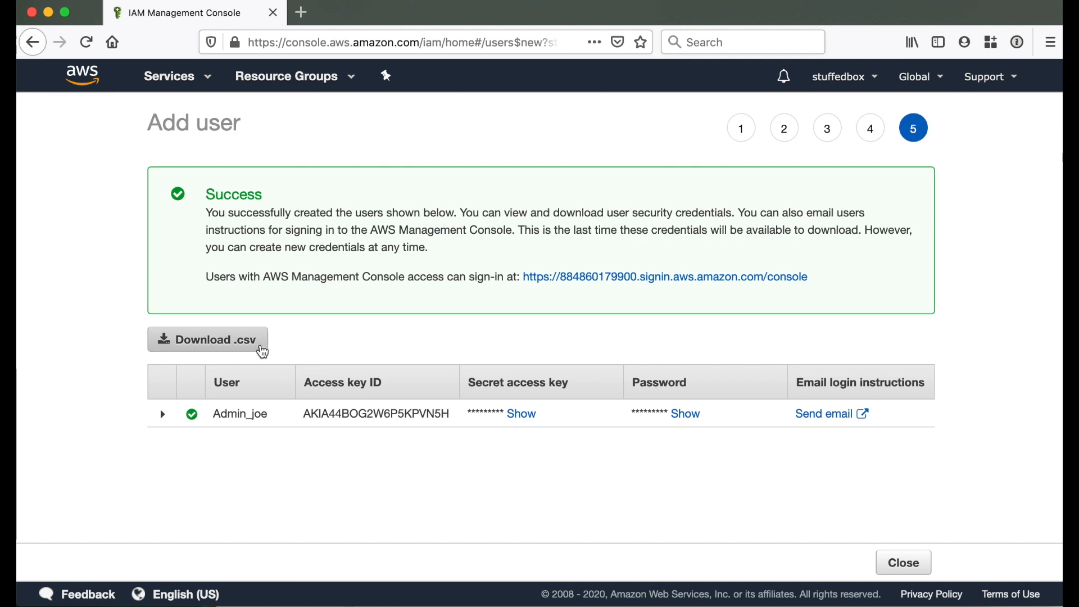
Download and save Admin_joe's credentials.csv, then close the wizard.
click(262, 352)
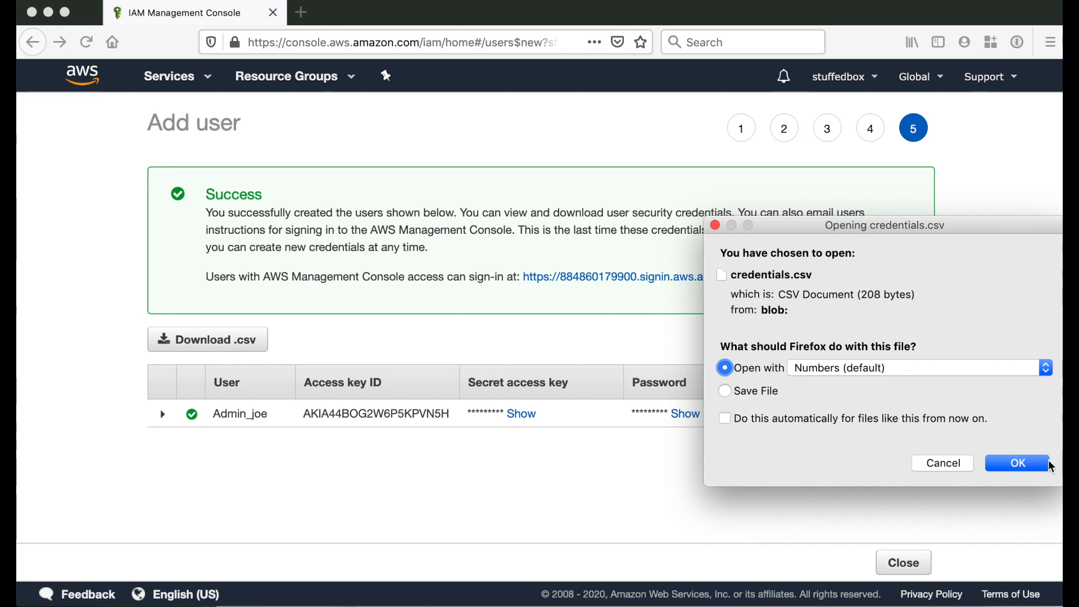
click(757, 391)
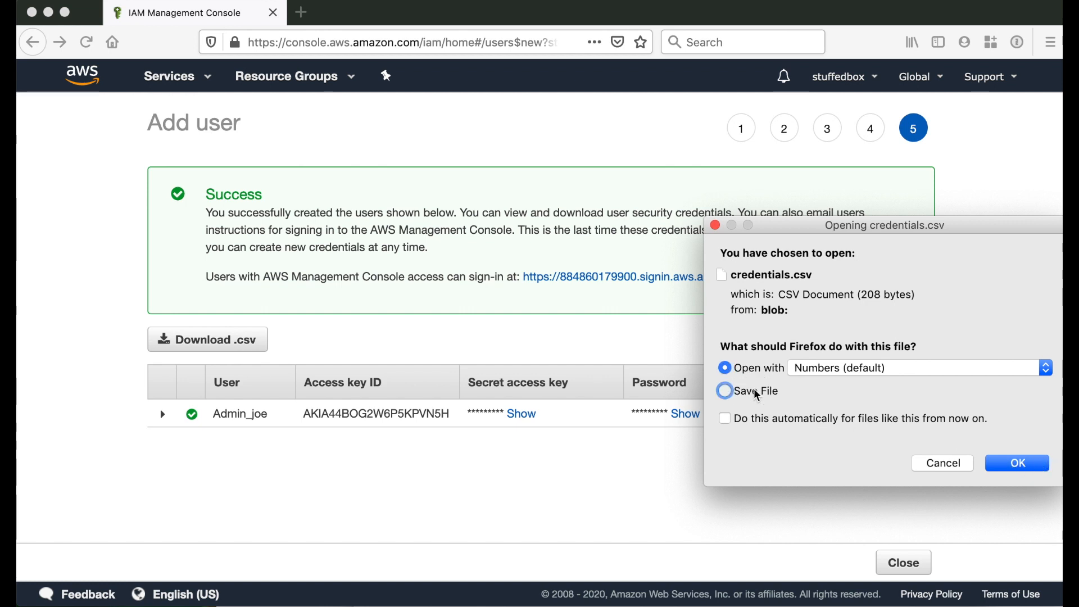
click(1035, 470)
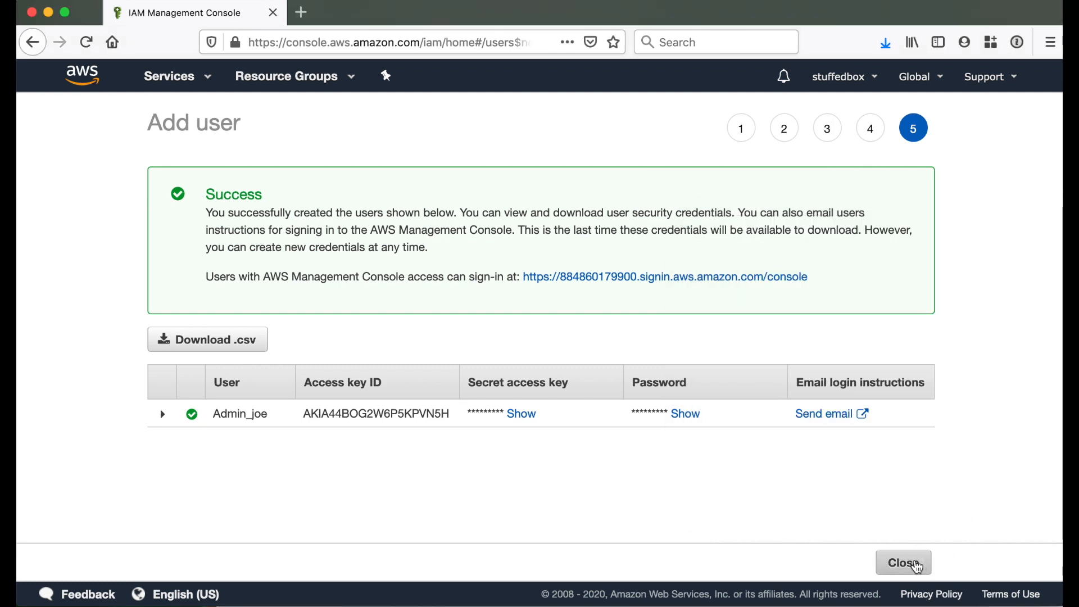
click(916, 566)
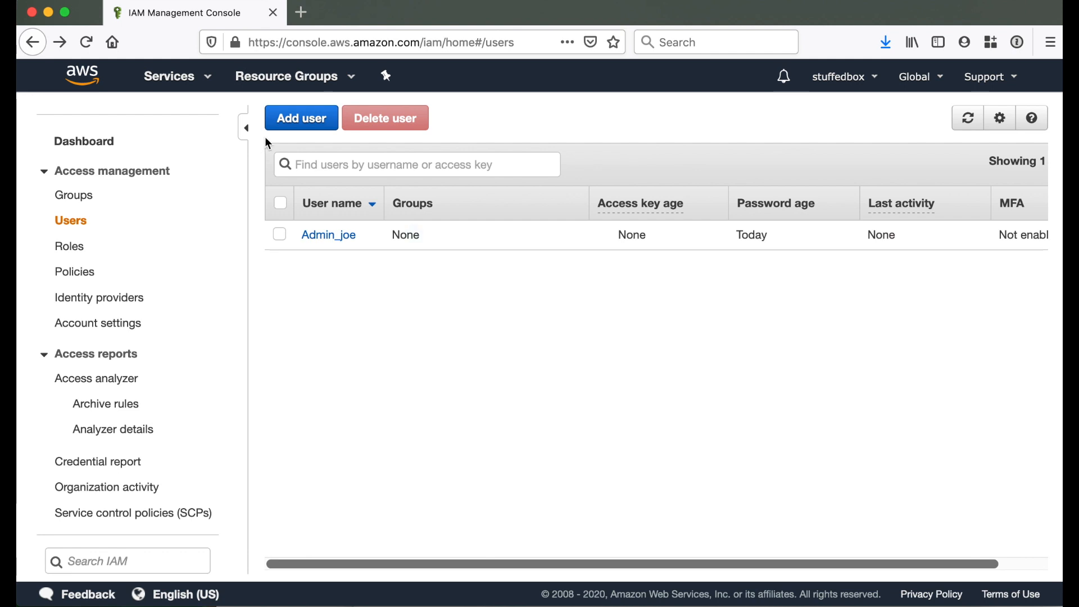
Add a new user Dev_joe with programmatic and console access.
click(302, 119)
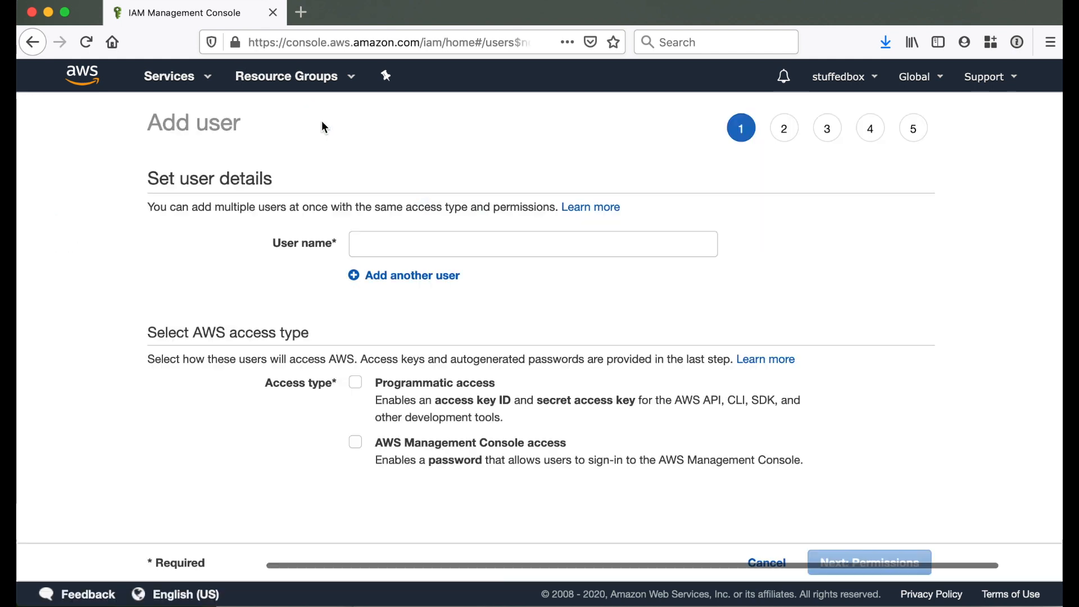
click(410, 240)
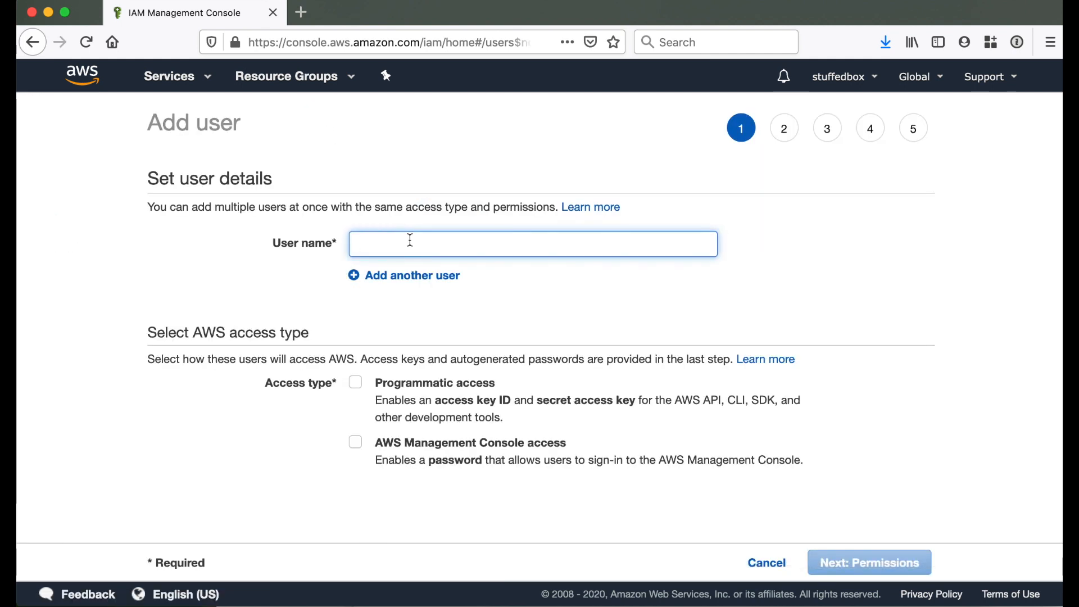
text(Dev_joe)
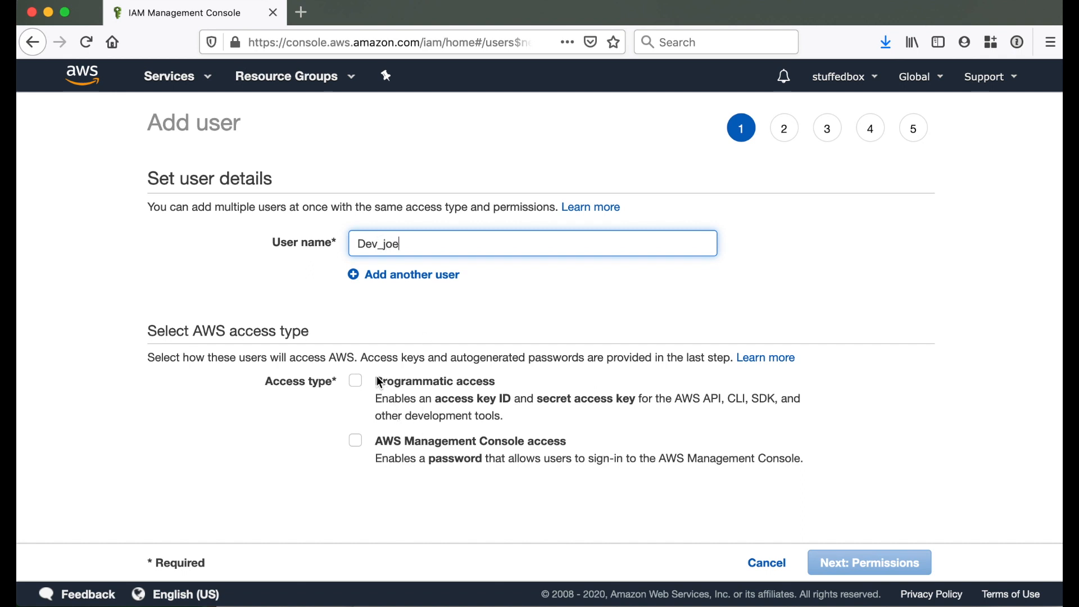
click(356, 381)
click(356, 442)
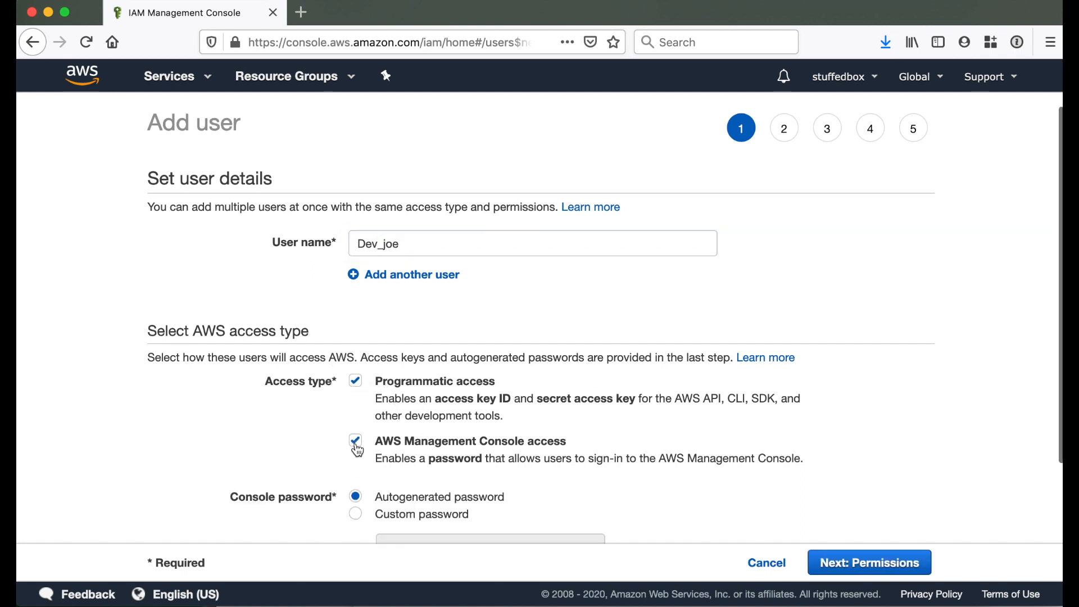
scroll(357, 450, down, 3)
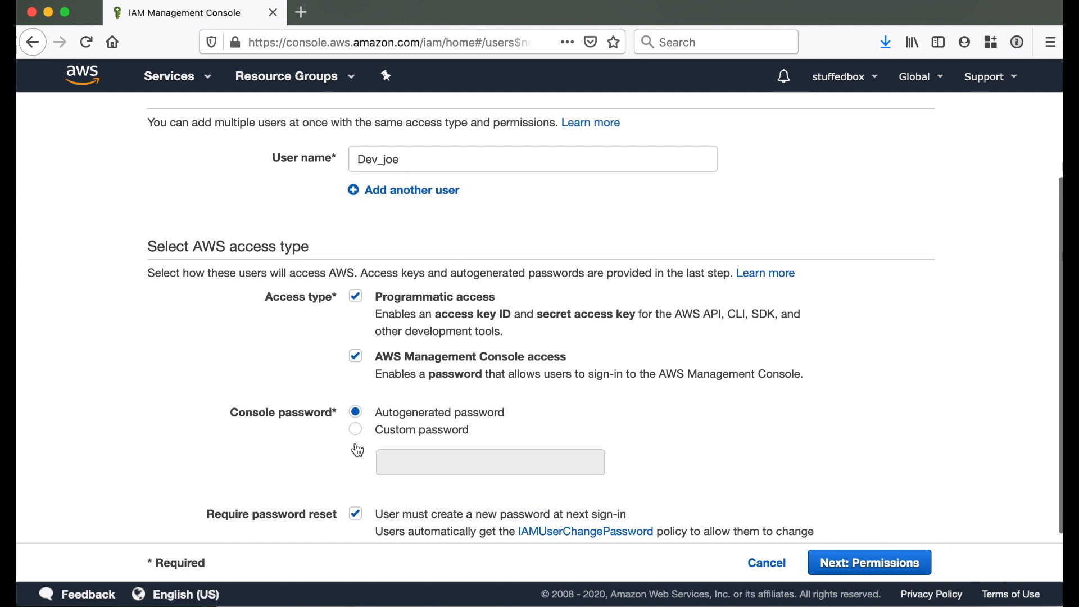
scroll(532, 479, down, 2)
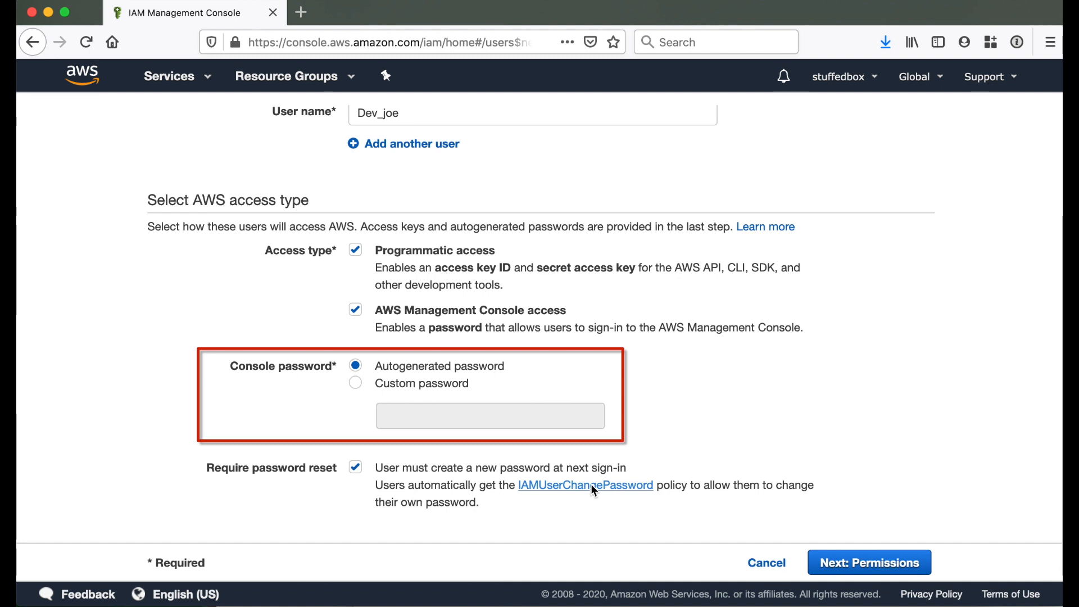
scroll(592, 491, up, 2)
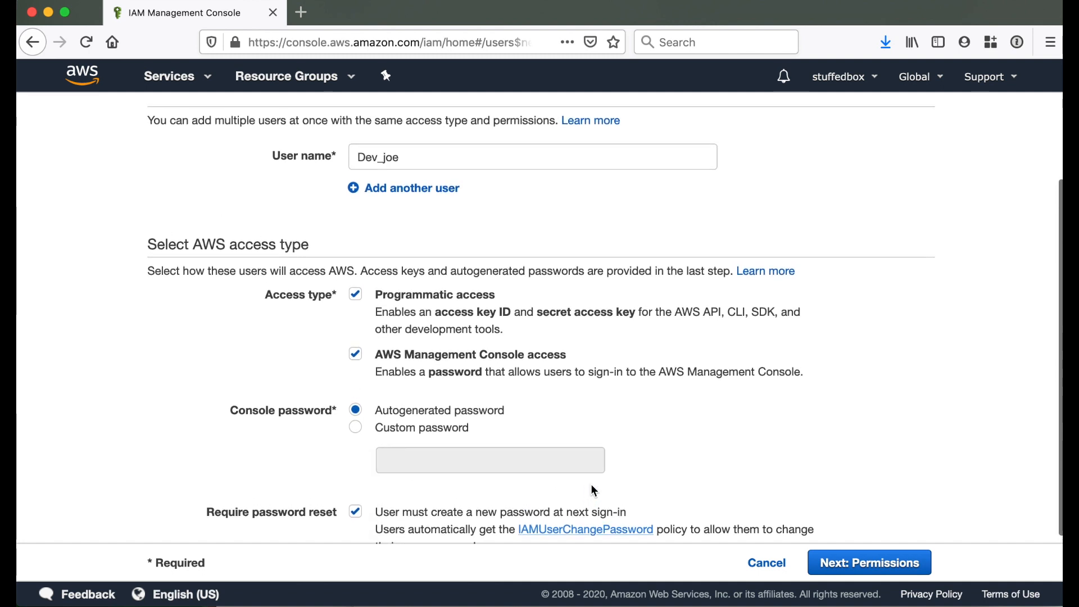
scroll(593, 491, up, 2)
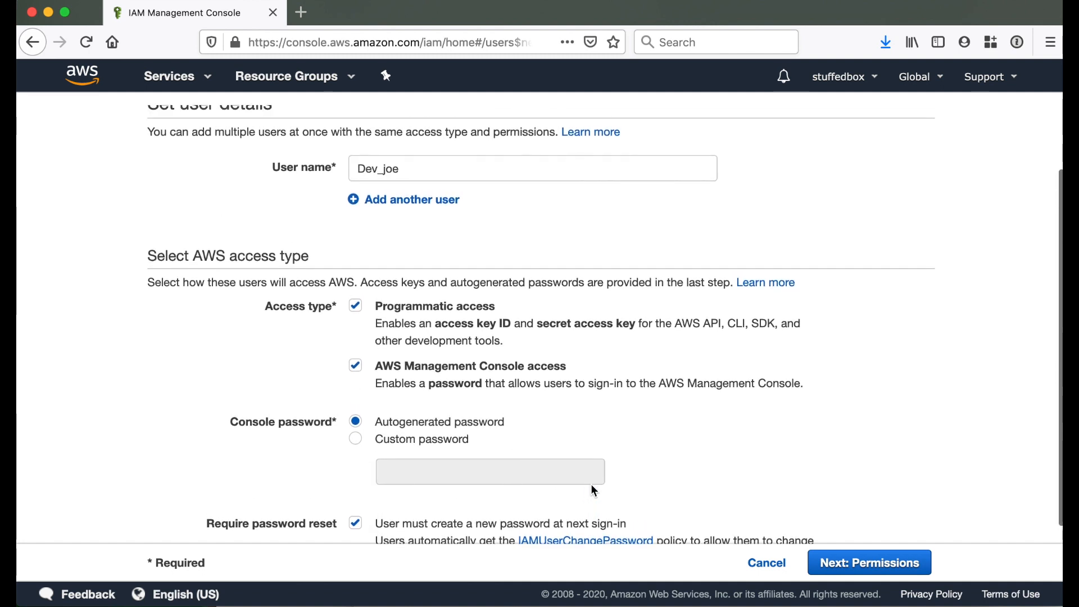
click(849, 564)
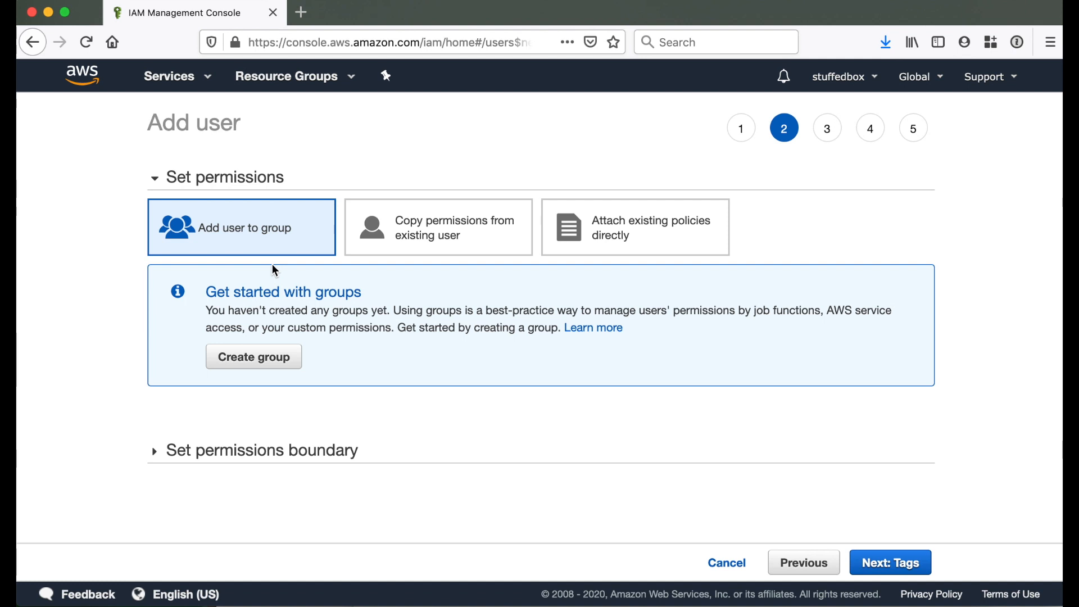
Pass through permissions and tags, create Dev_joe, and save its credentials.csv.
click(886, 563)
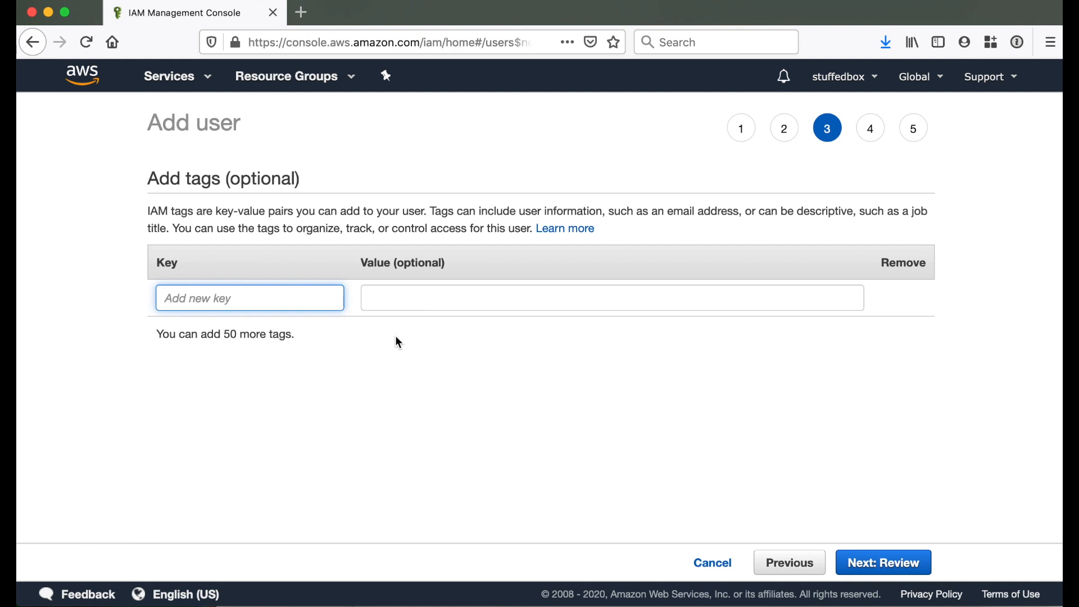
click(884, 566)
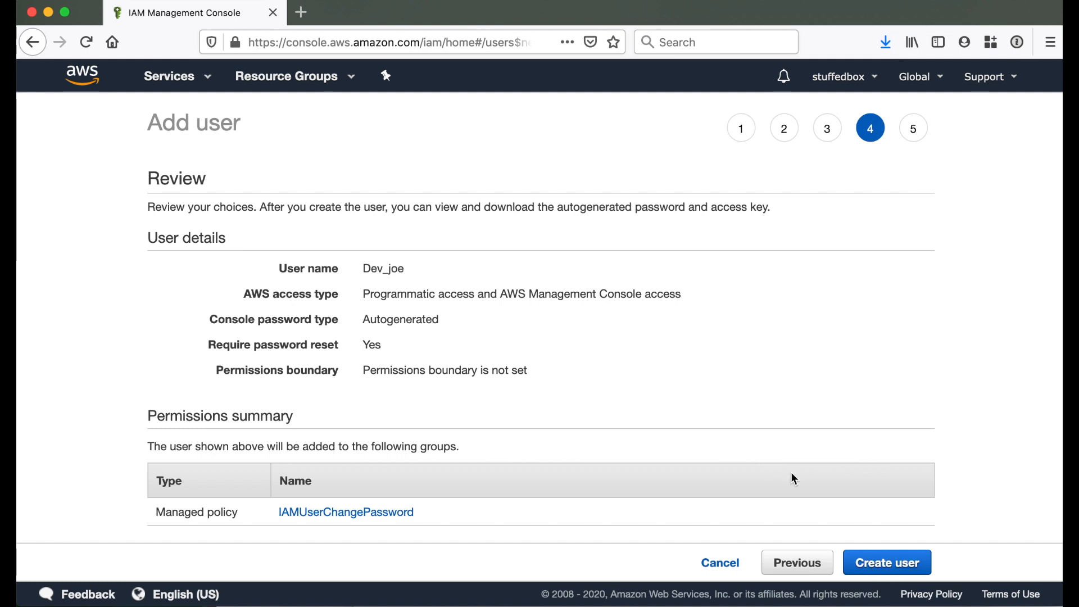
click(876, 554)
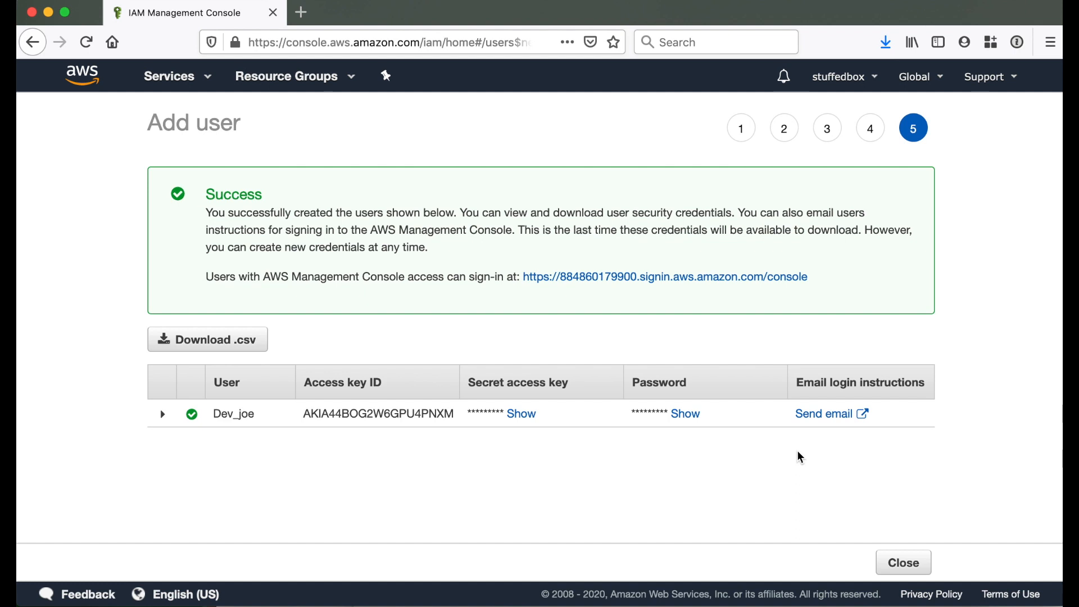
click(229, 344)
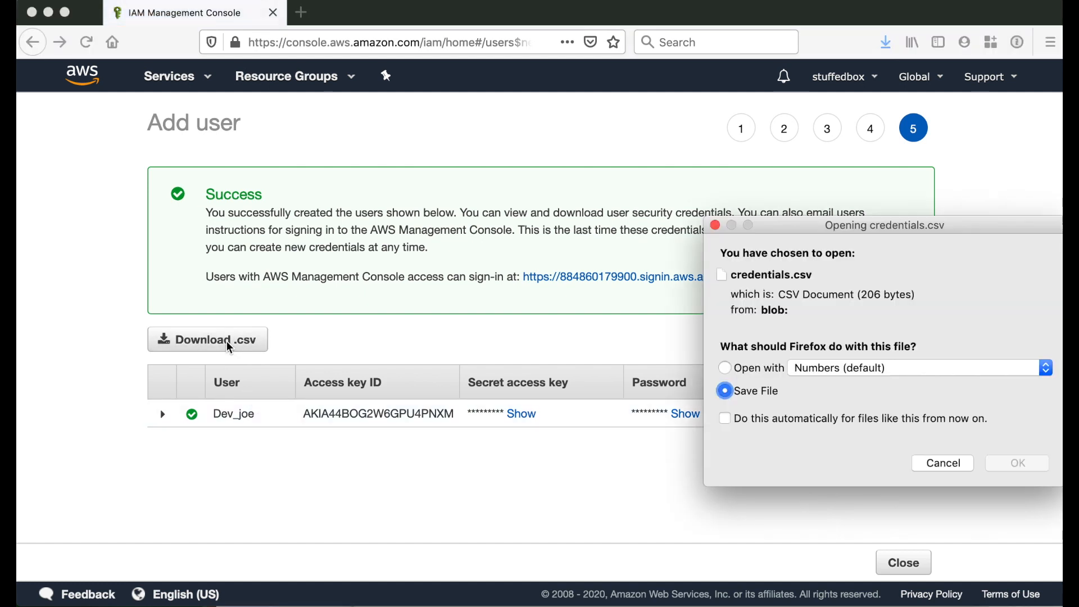
click(1021, 465)
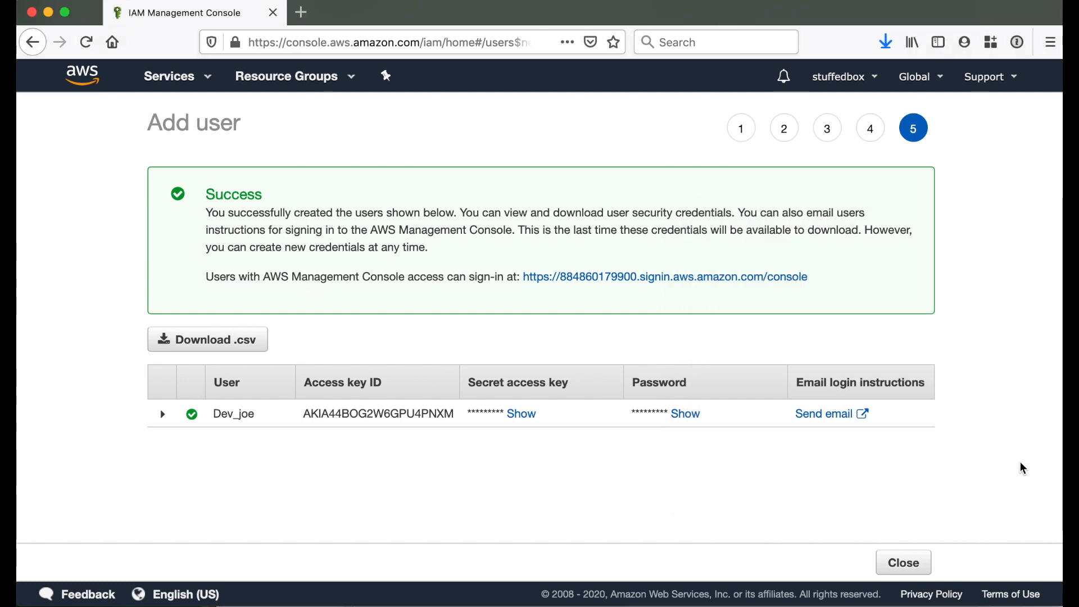
click(904, 563)
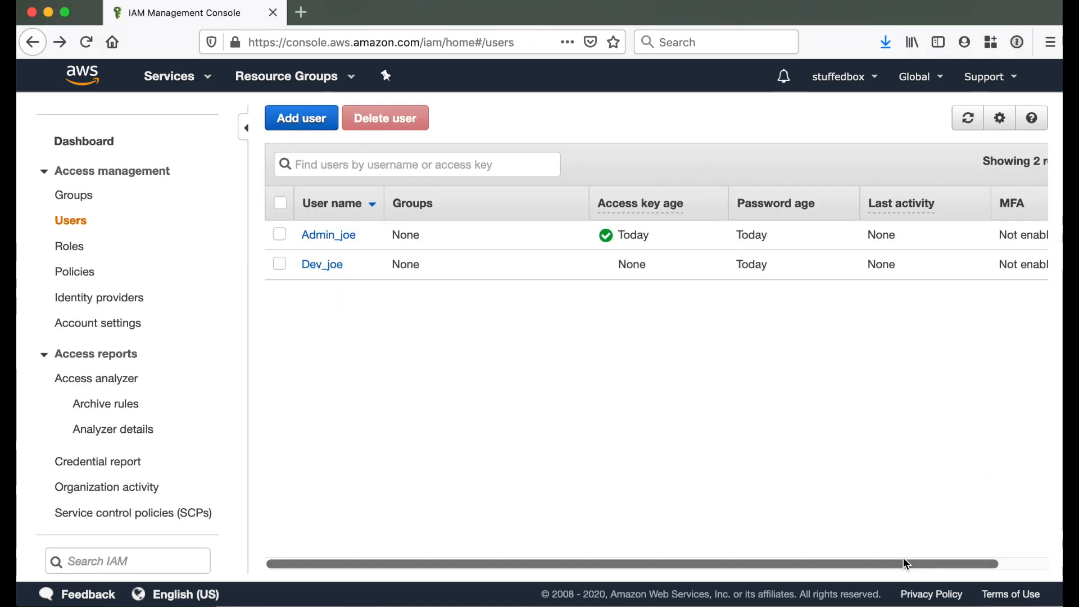
Add a new user named tester_joe with programmatic and console access.
click(292, 127)
click(365, 233)
text(t)
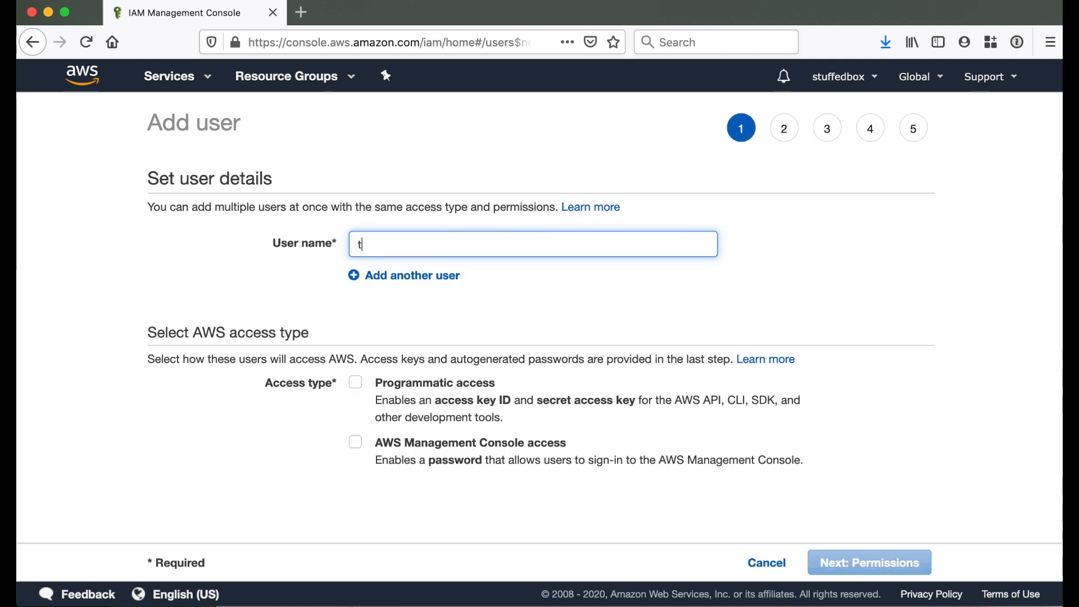
text(ester_)
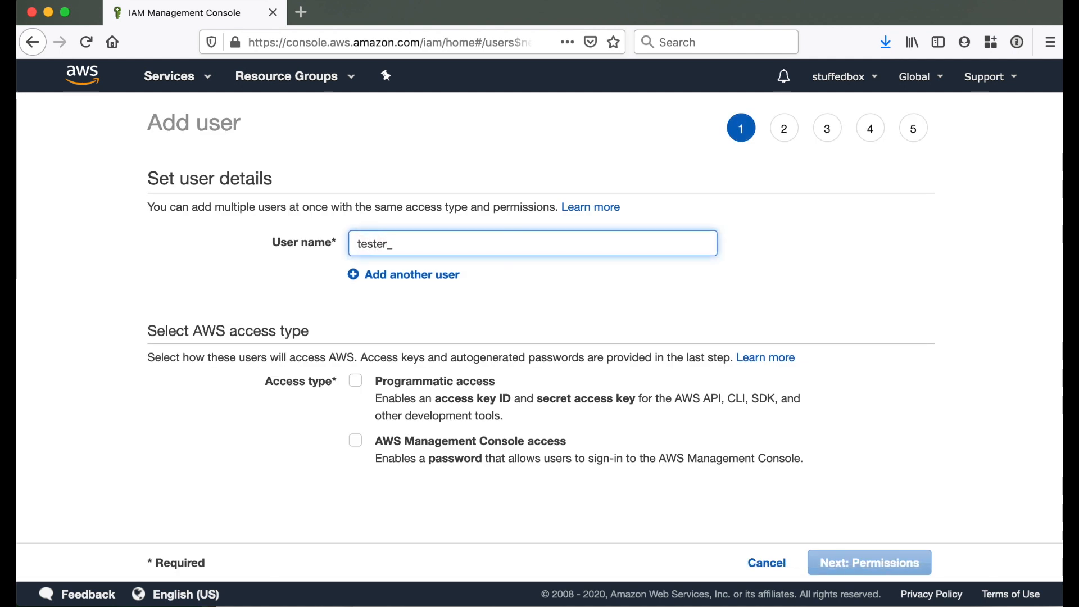
text(joe)
click(354, 381)
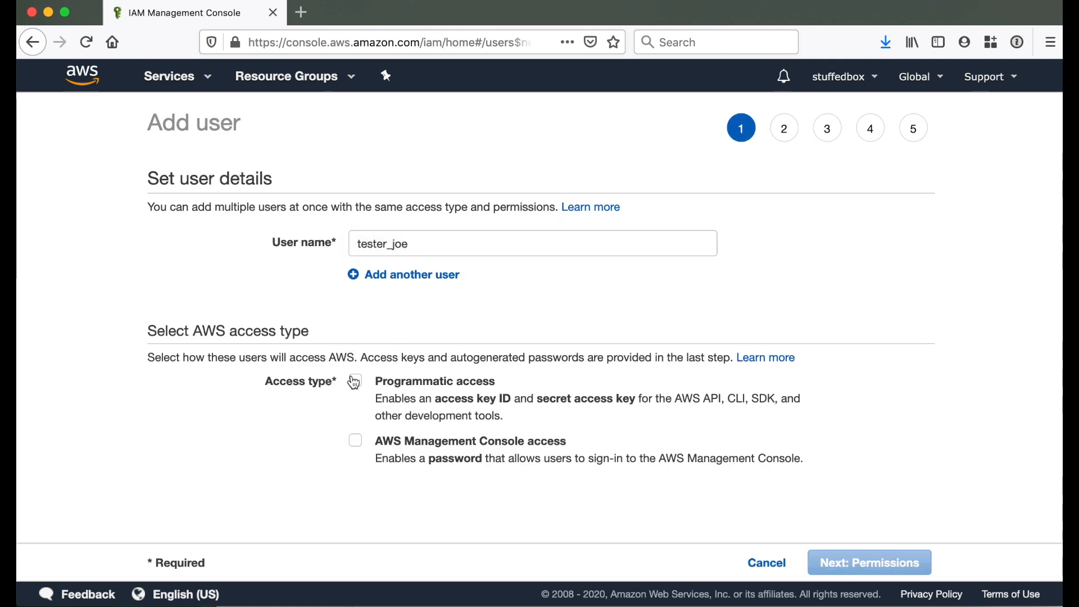
click(355, 444)
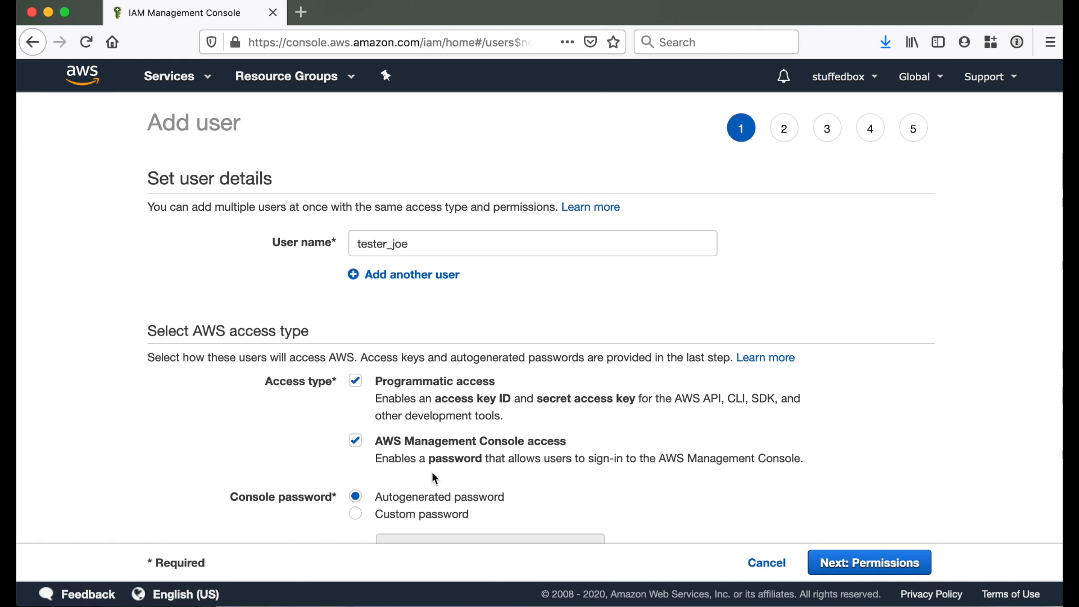
scroll(432, 471, down, 5)
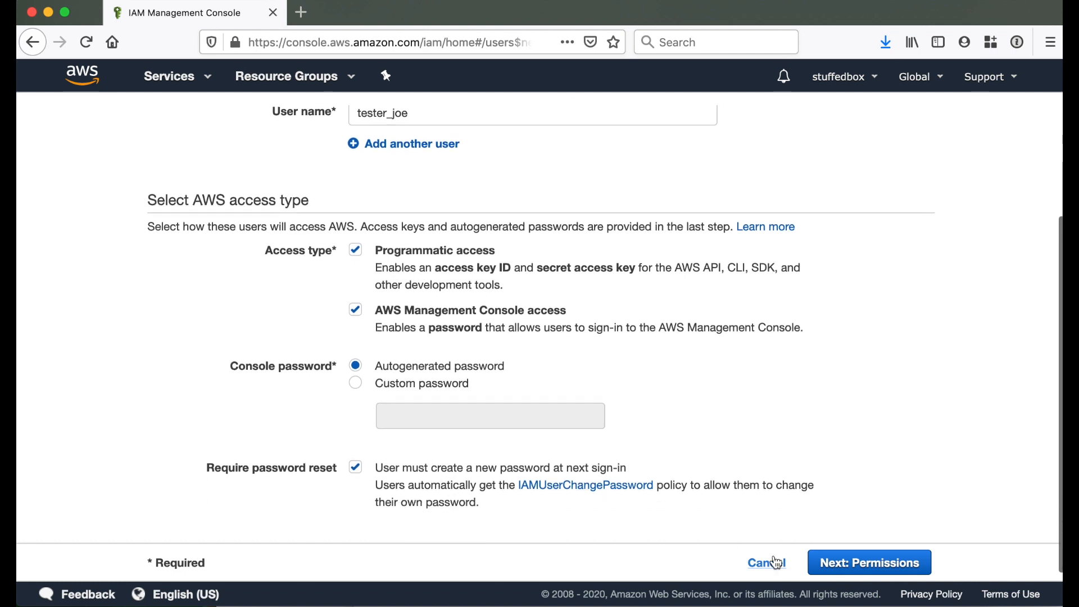
Pass through Permissions, Tags and Review to create tester_joe, then download its credentials CSV.
click(878, 570)
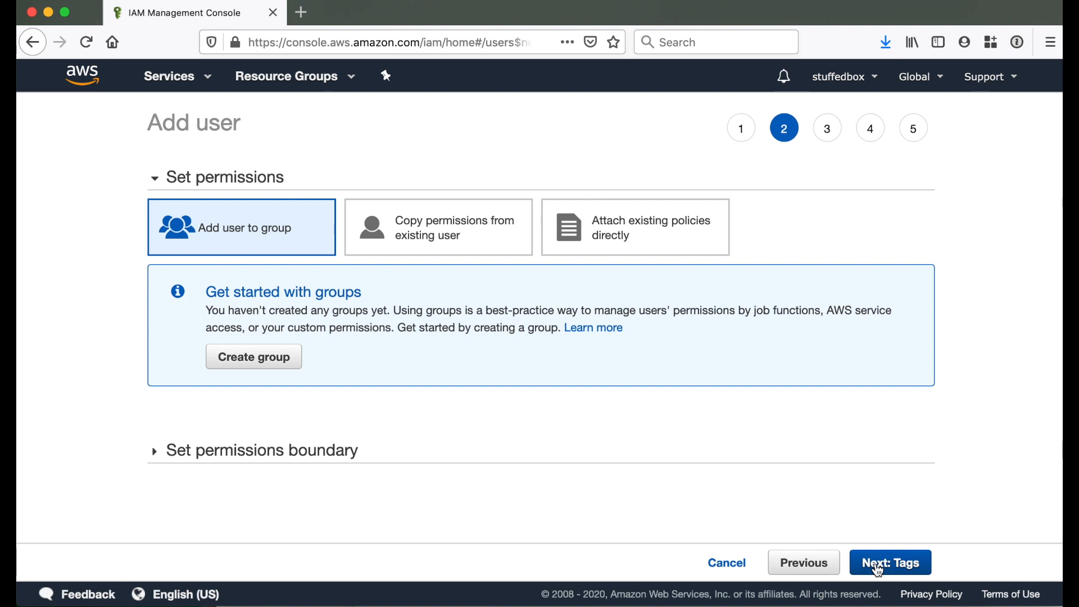
click(878, 570)
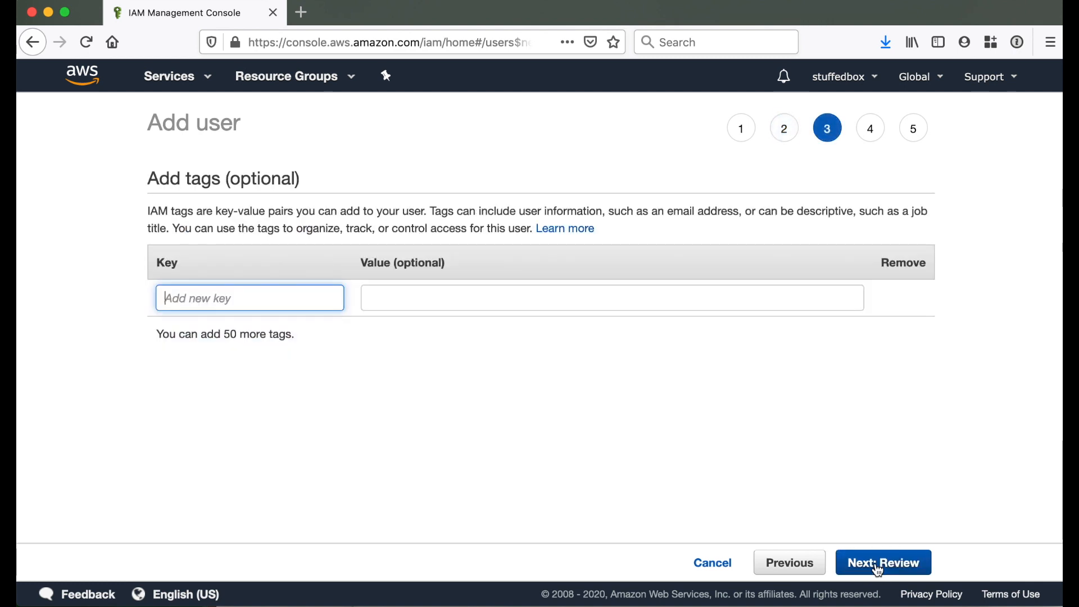
click(877, 570)
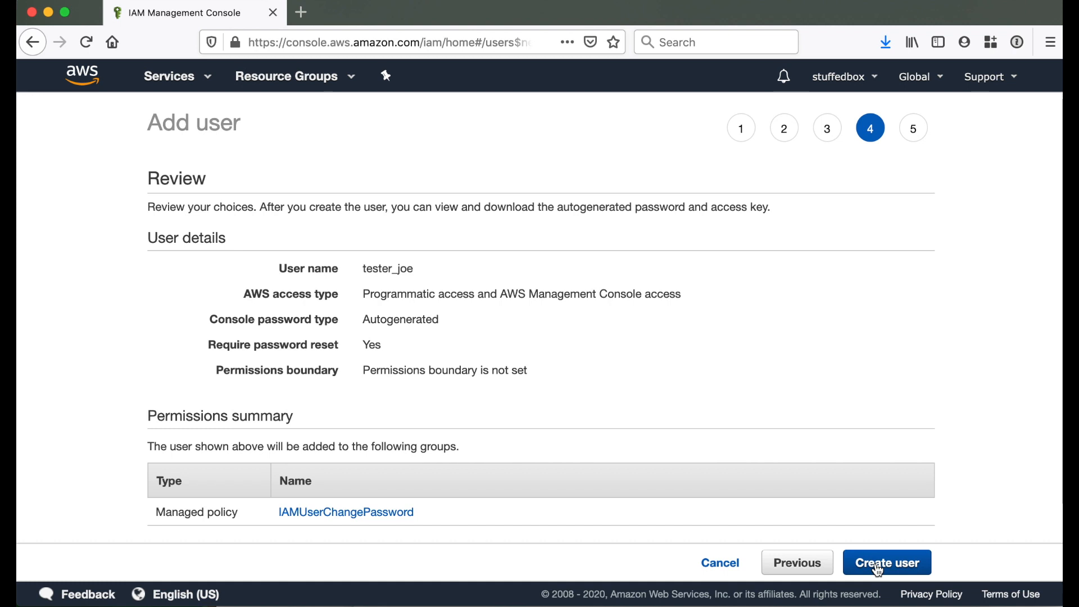
click(878, 570)
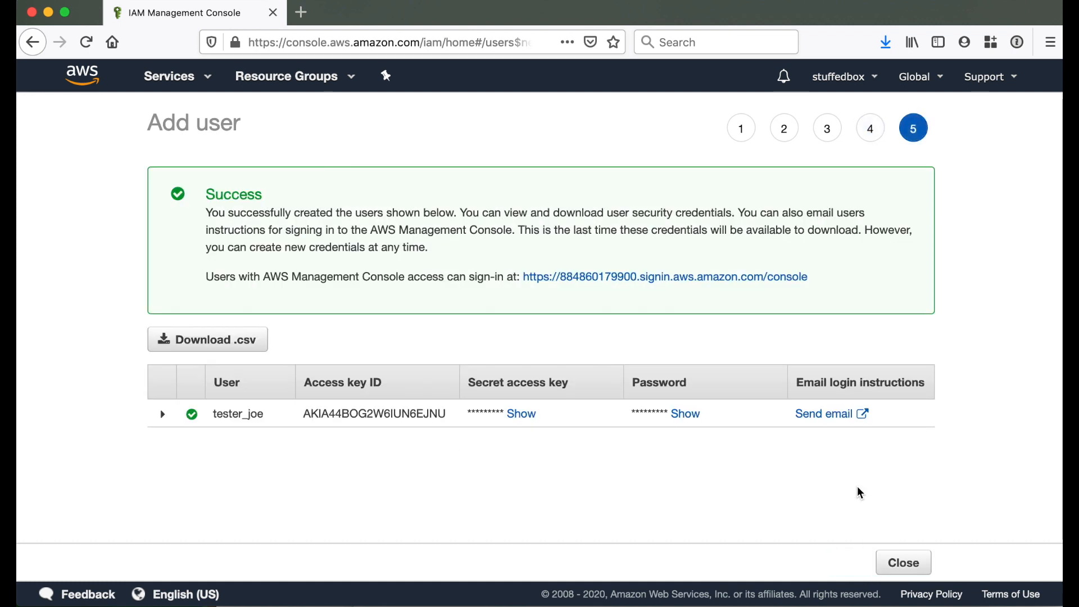
click(241, 339)
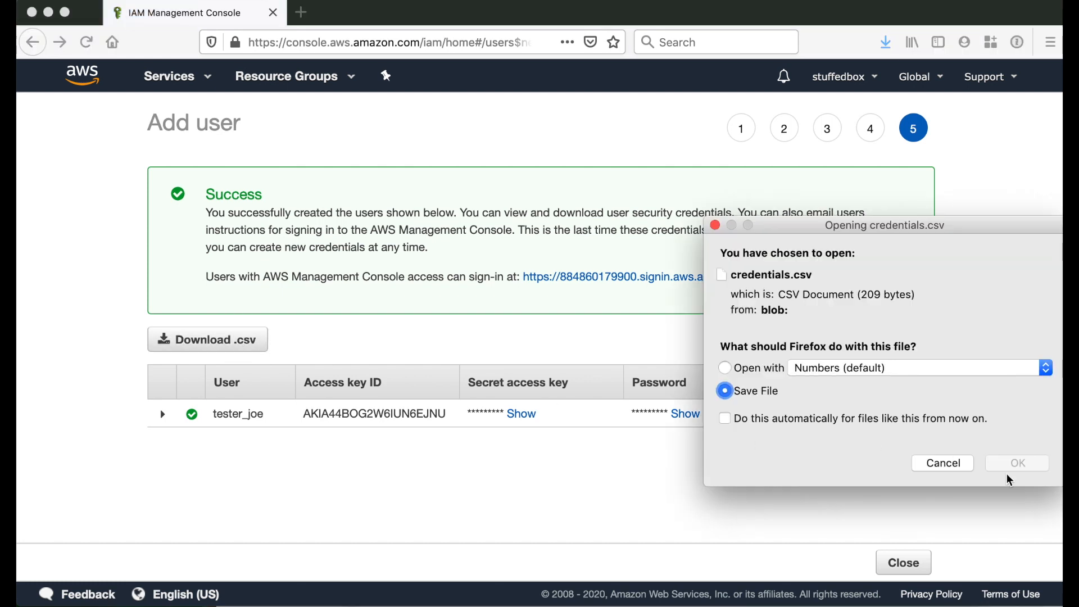
Save tester_joe's credentials file and close the wizard back to the users list.
click(1015, 467)
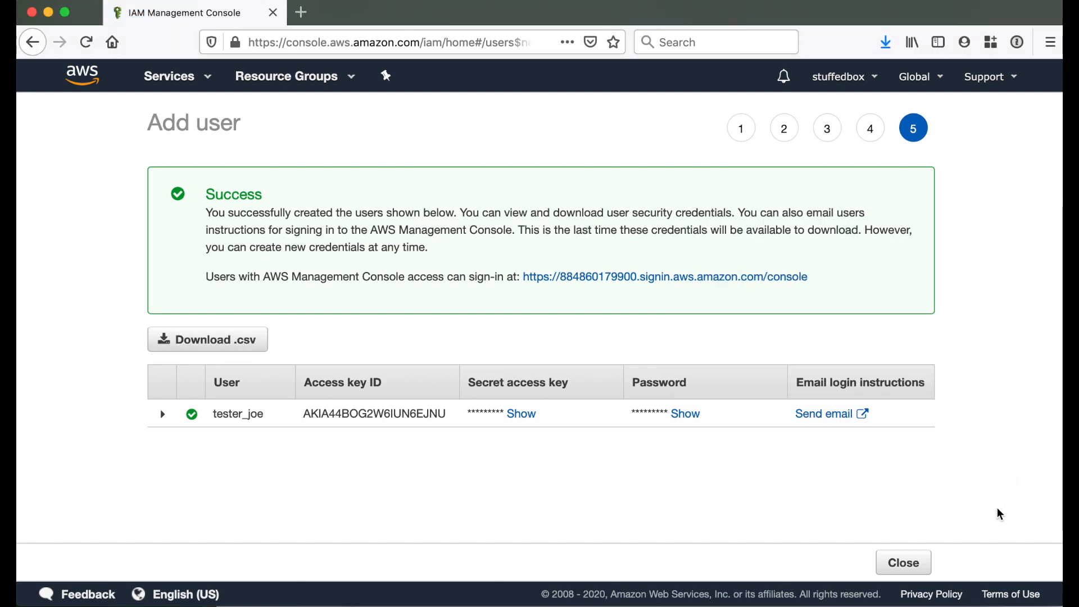
click(914, 562)
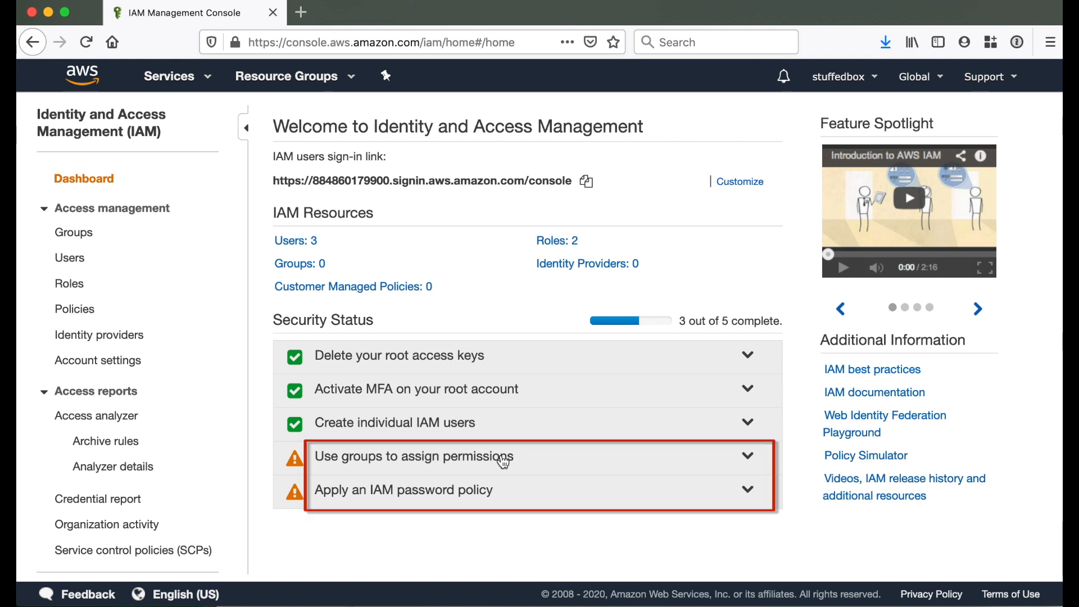
From the 'Use groups to assign permissions' recommendation, open Manage Groups and start a new group.
click(503, 460)
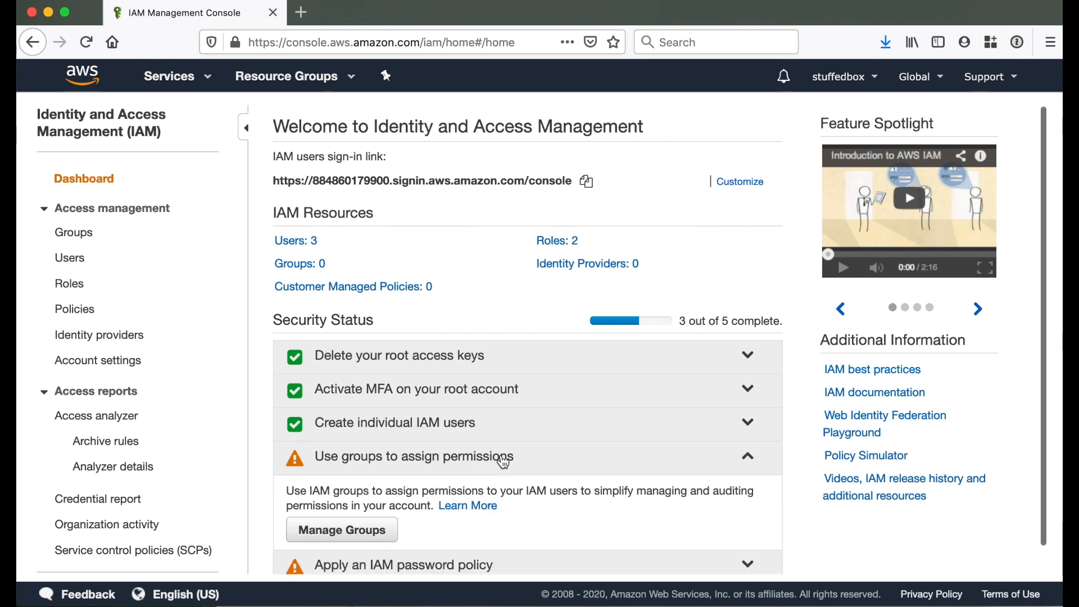
scroll(504, 462, down, 1)
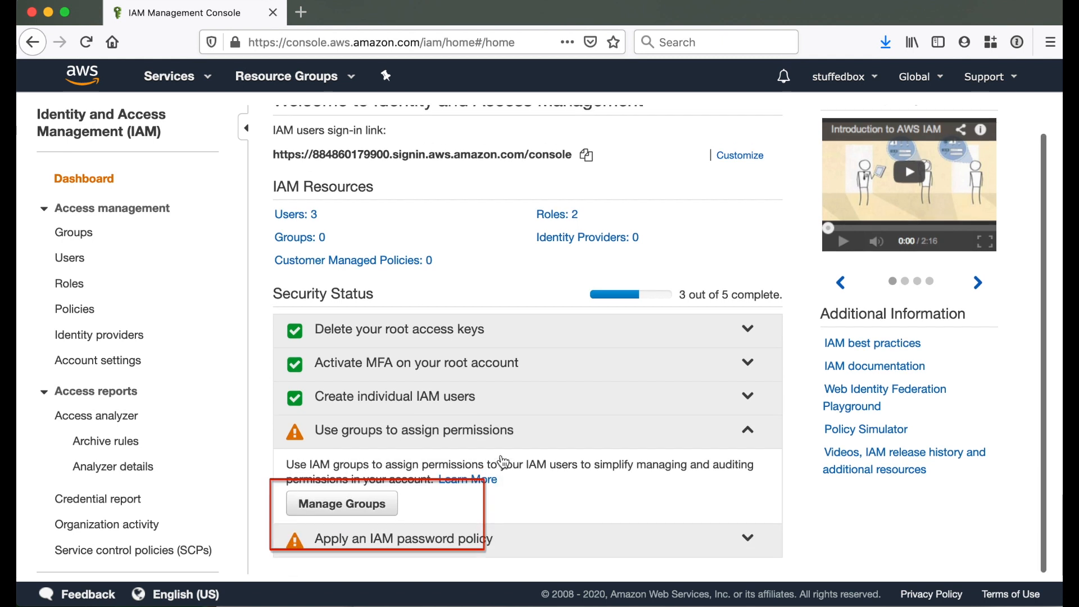
click(353, 503)
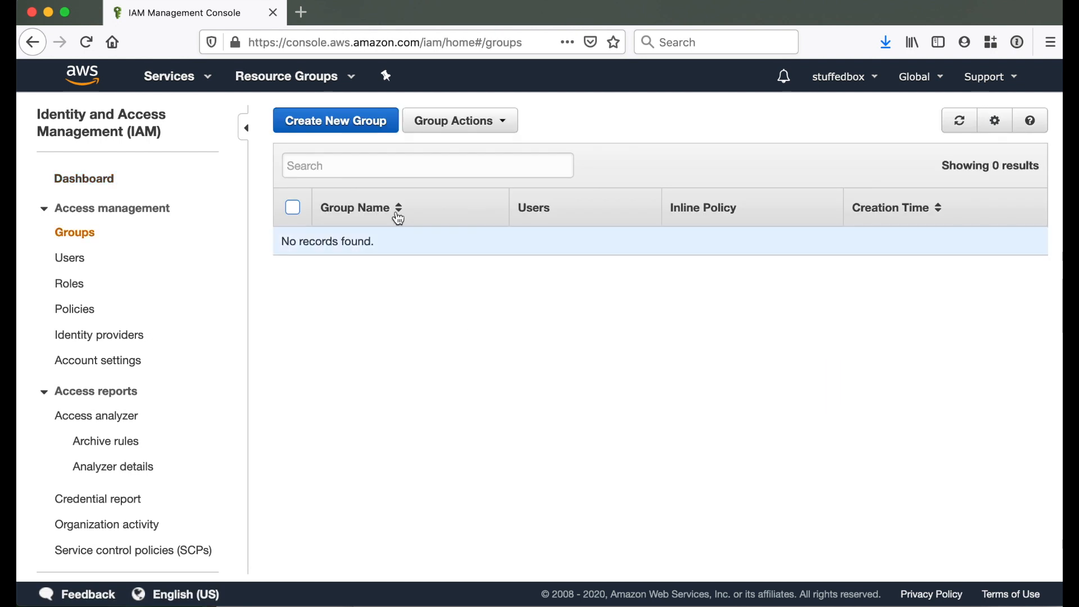
click(349, 133)
Name the group AdminGroup, filter policies by 'admin', attach AdministratorAccess and create it.
click(301, 111)
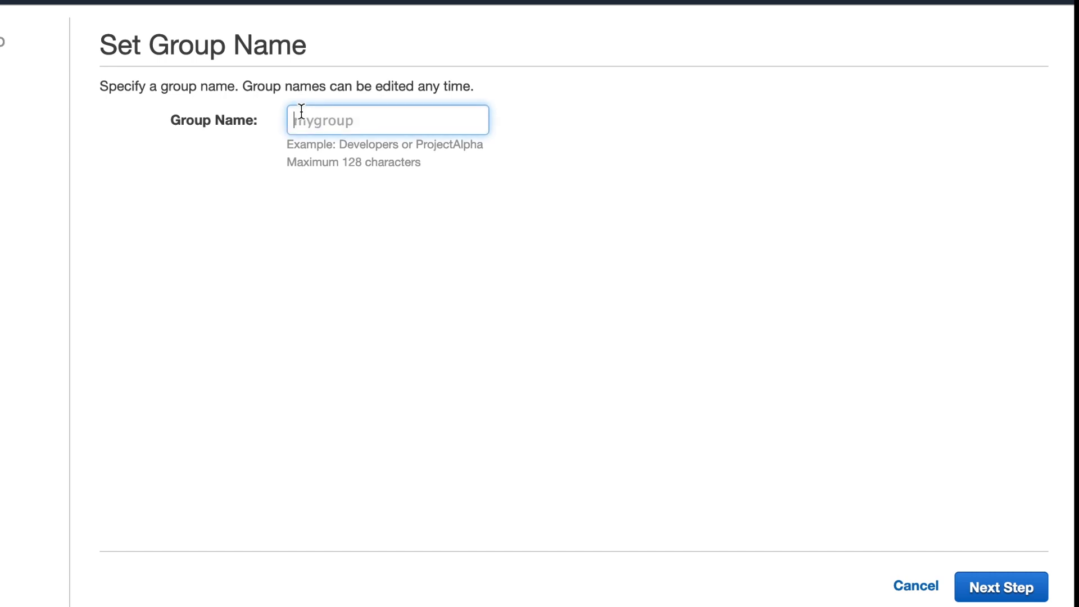
text(AdminGroup)
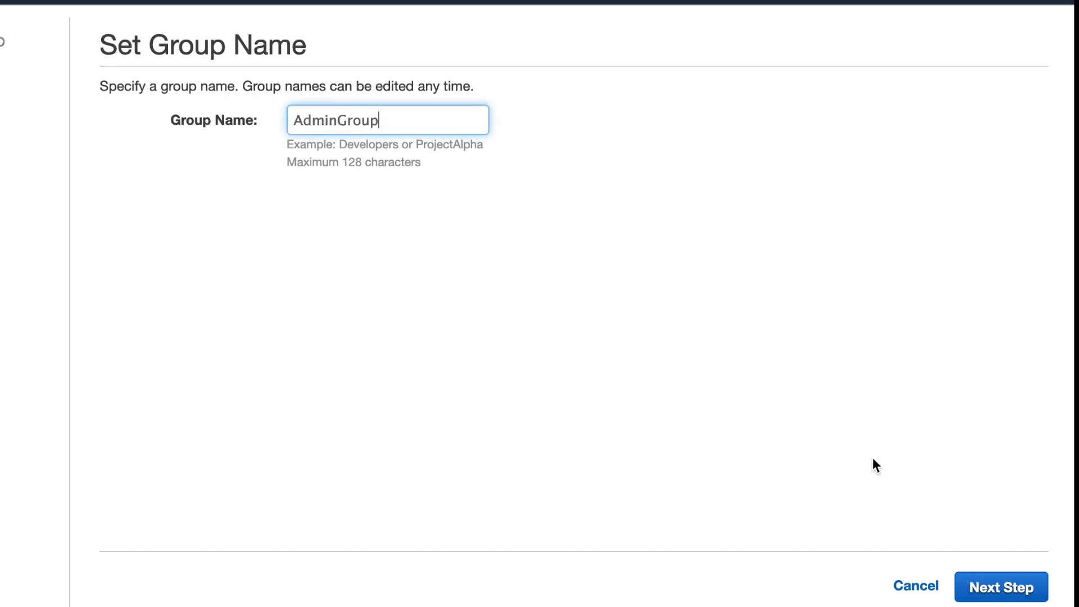
click(1002, 587)
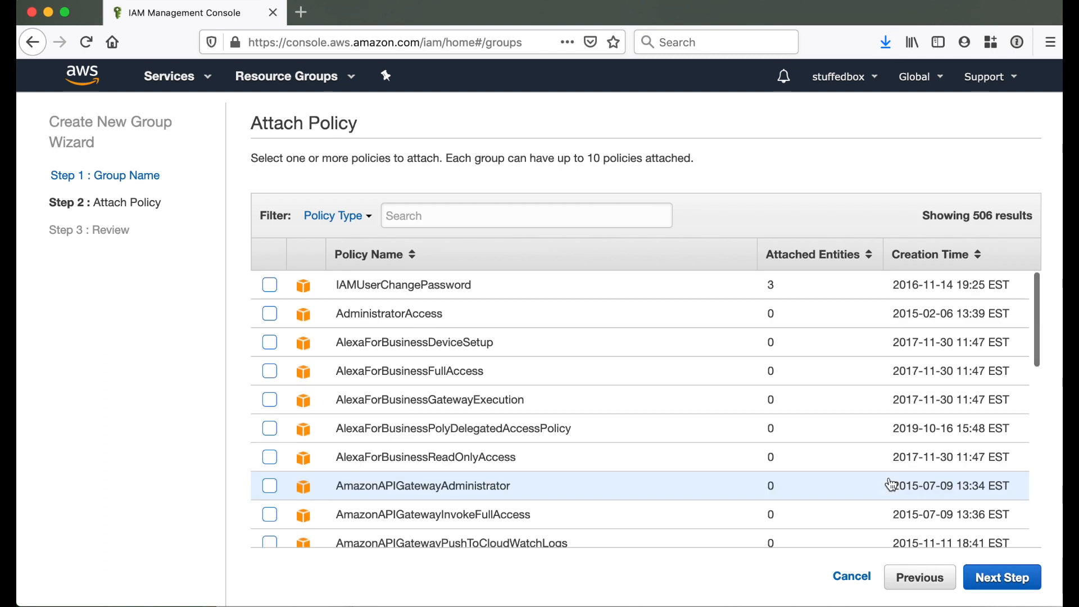
click(556, 221)
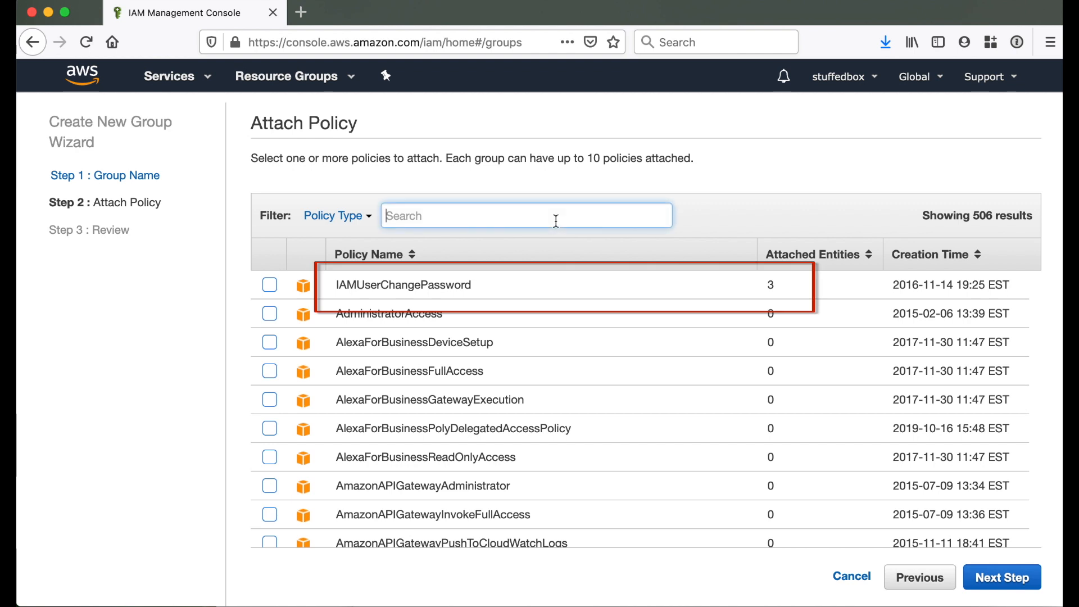
text(admin)
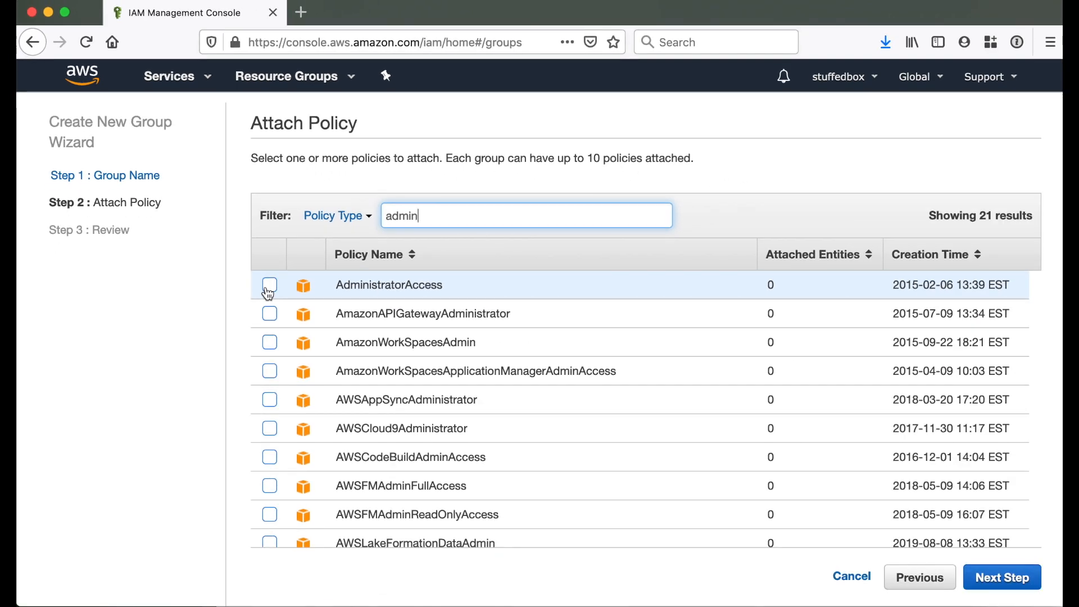
click(269, 286)
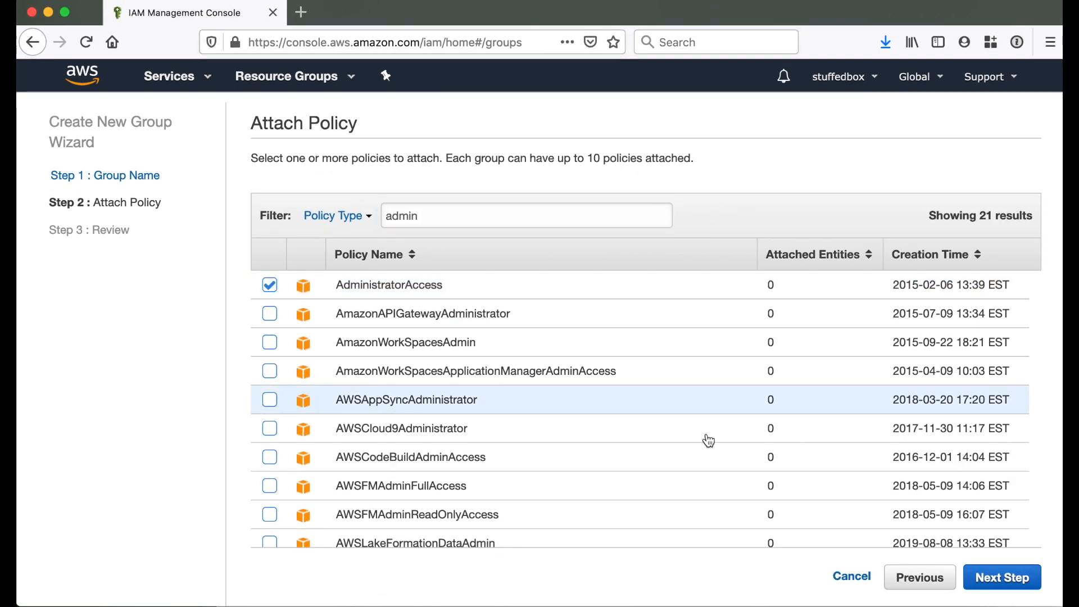
click(1019, 588)
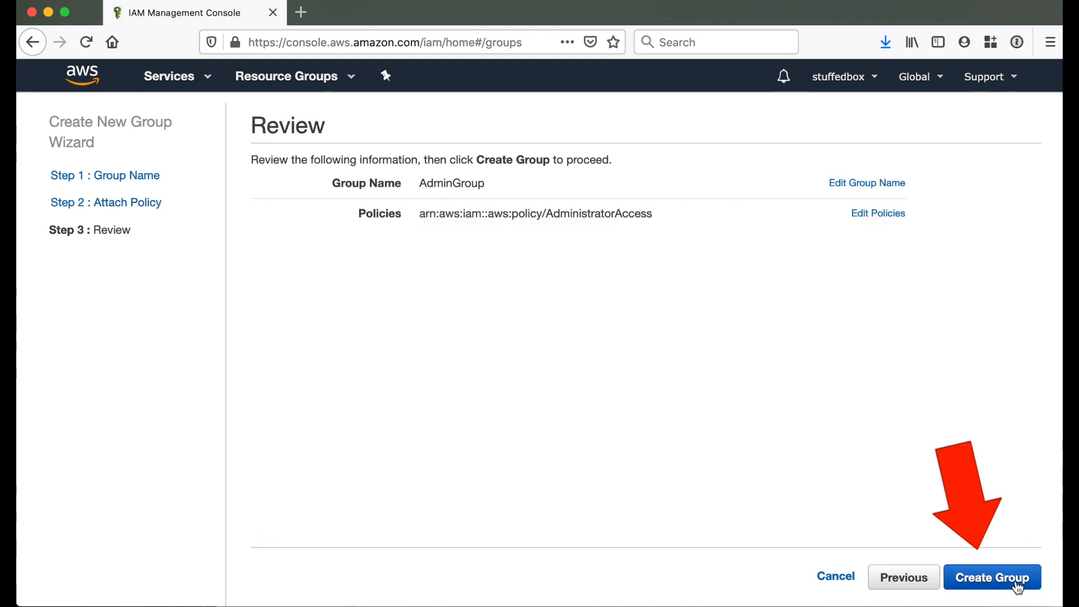
click(1019, 588)
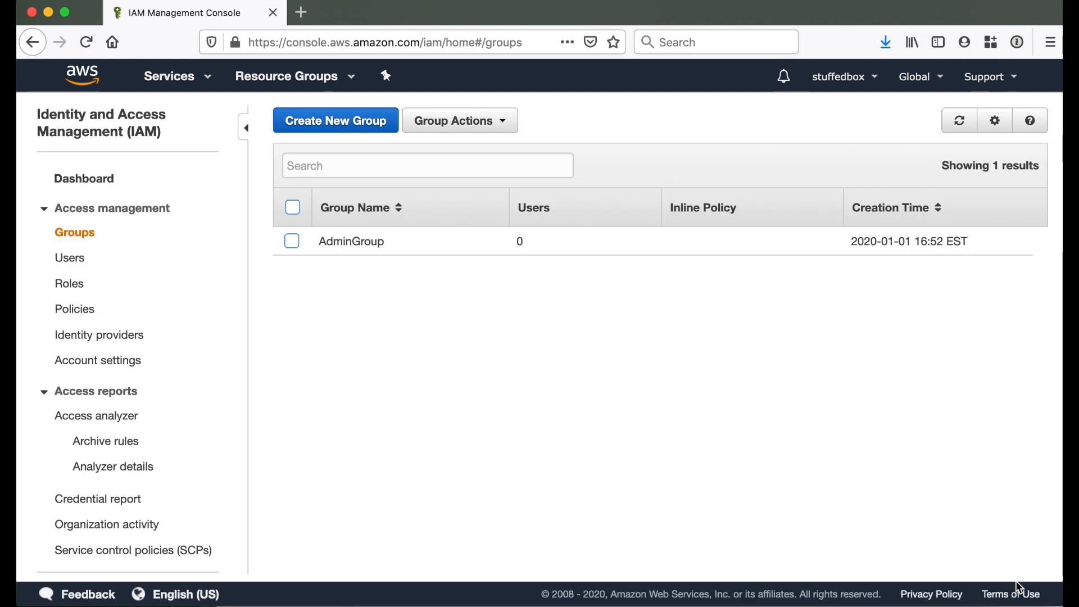
Create DevGroup, filtering policies by 'ec2' and attaching AmazonEC2FullAccess.
click(359, 127)
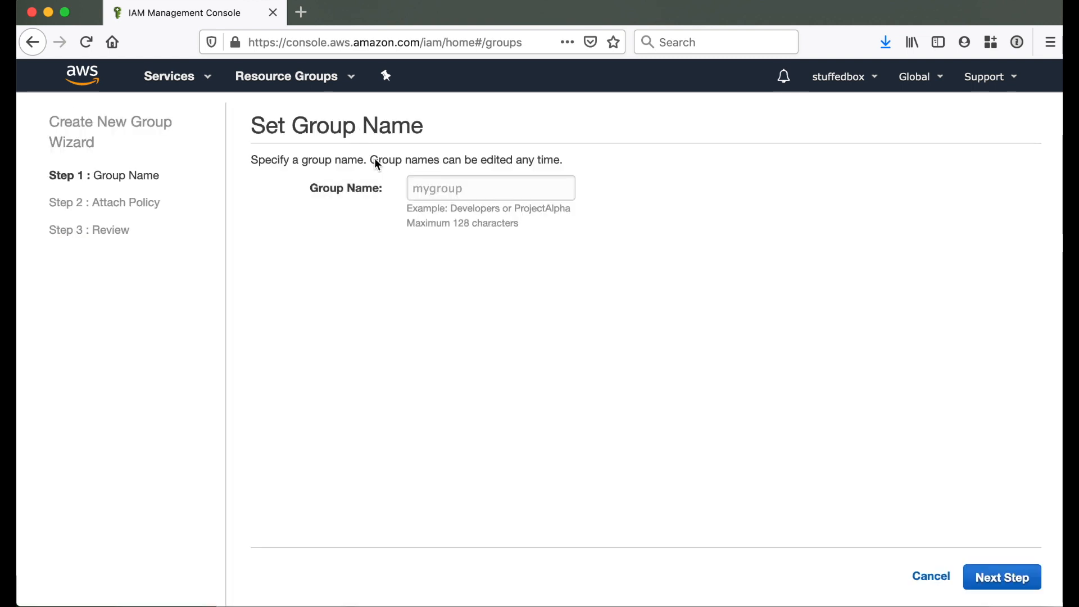
click(444, 196)
text(Dev)
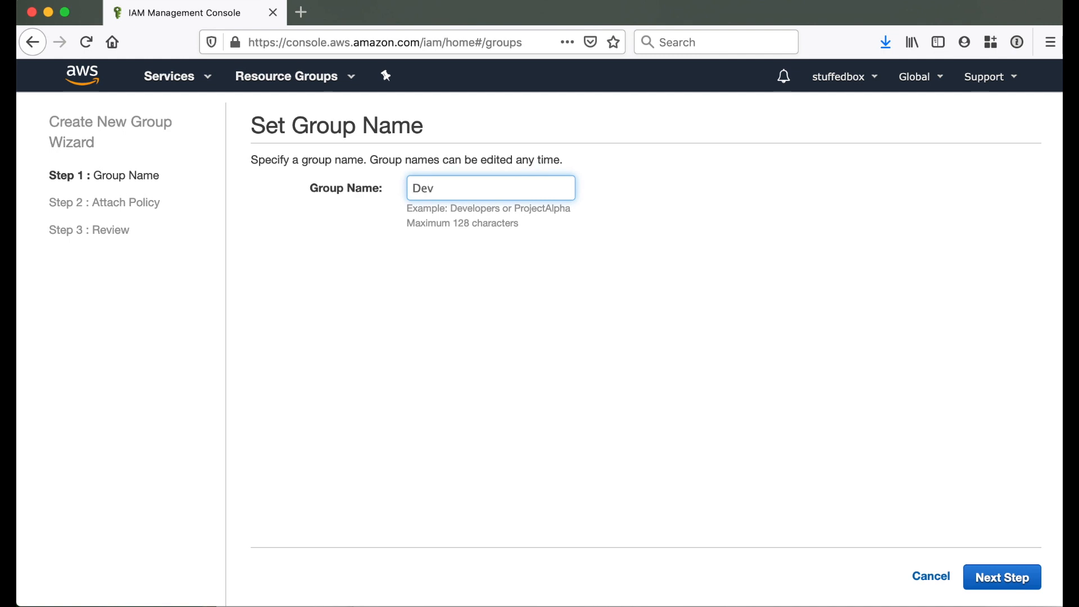
text(Group)
click(1017, 576)
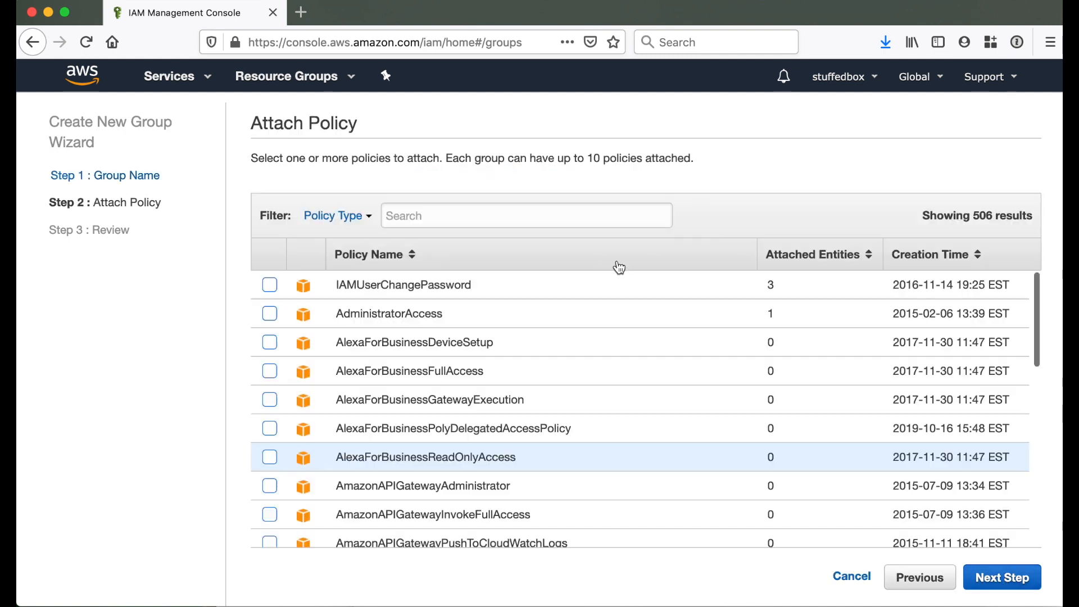
click(576, 224)
text(ec2)
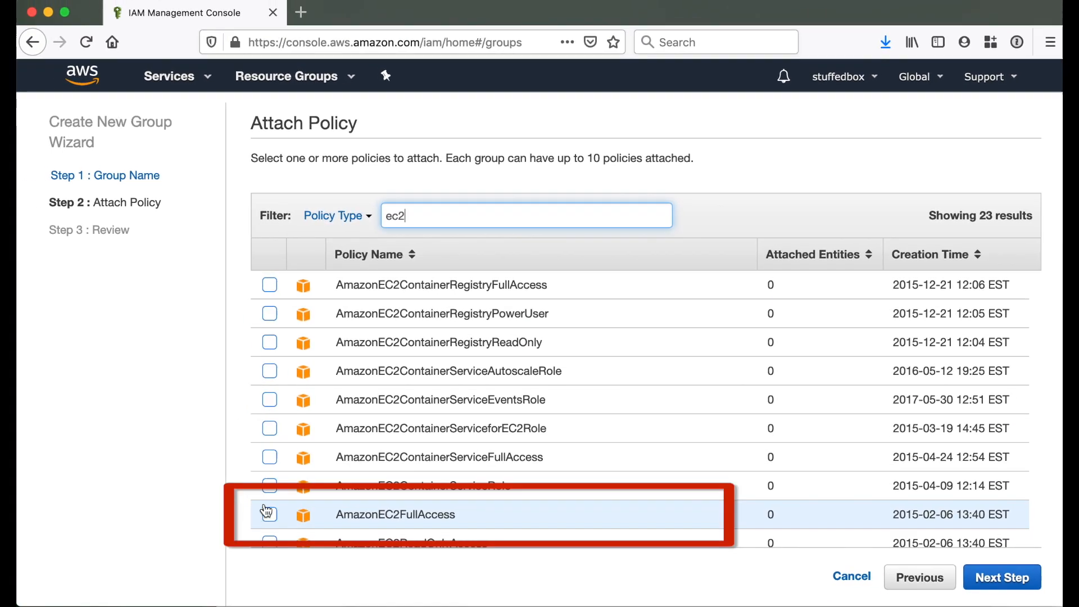
click(268, 514)
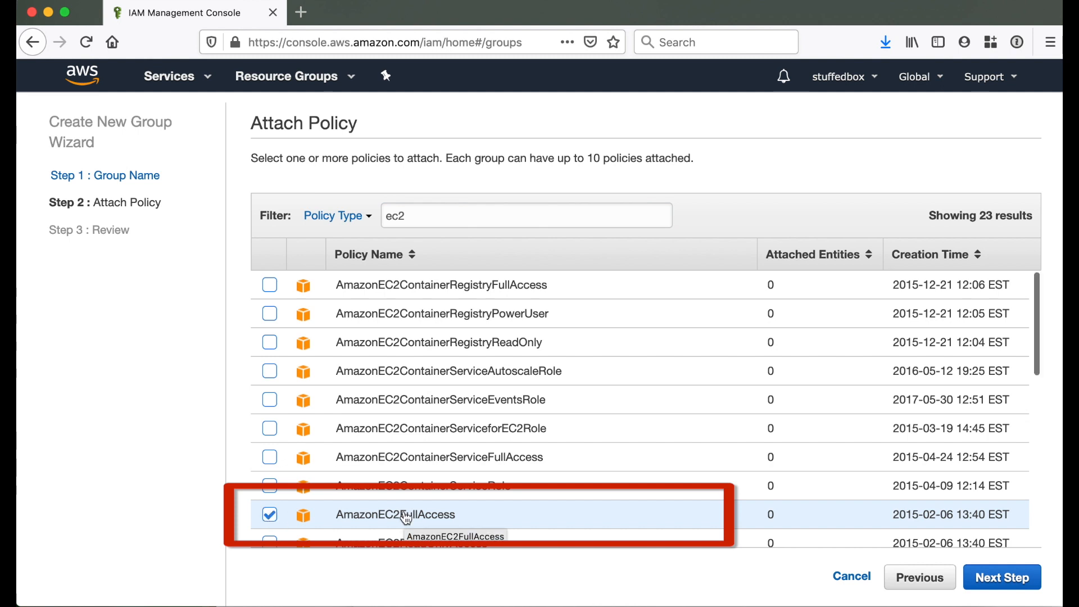
scroll(406, 517, down, 4)
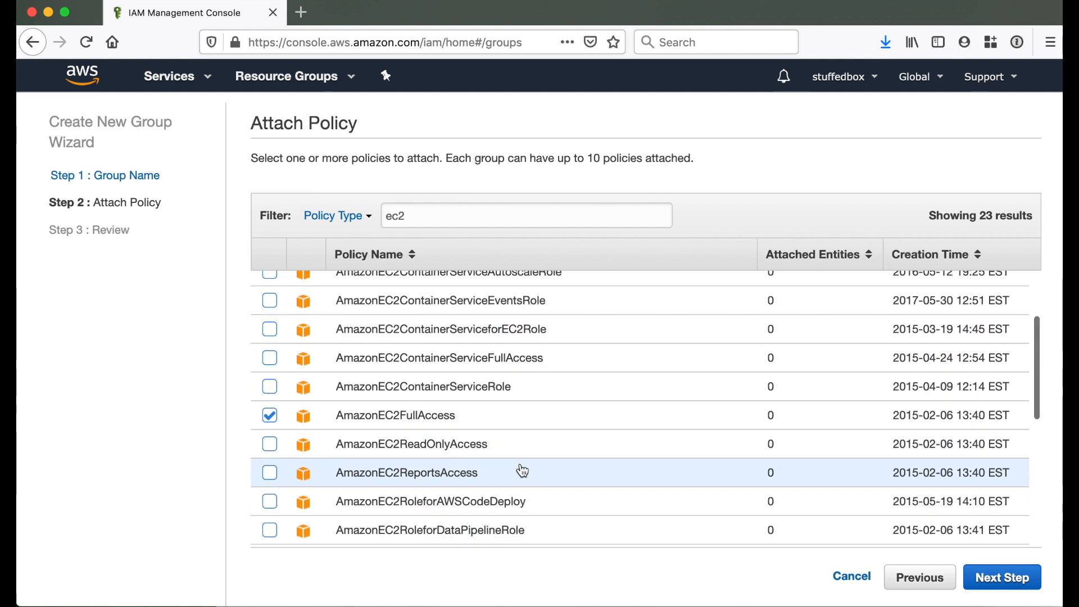
click(1019, 582)
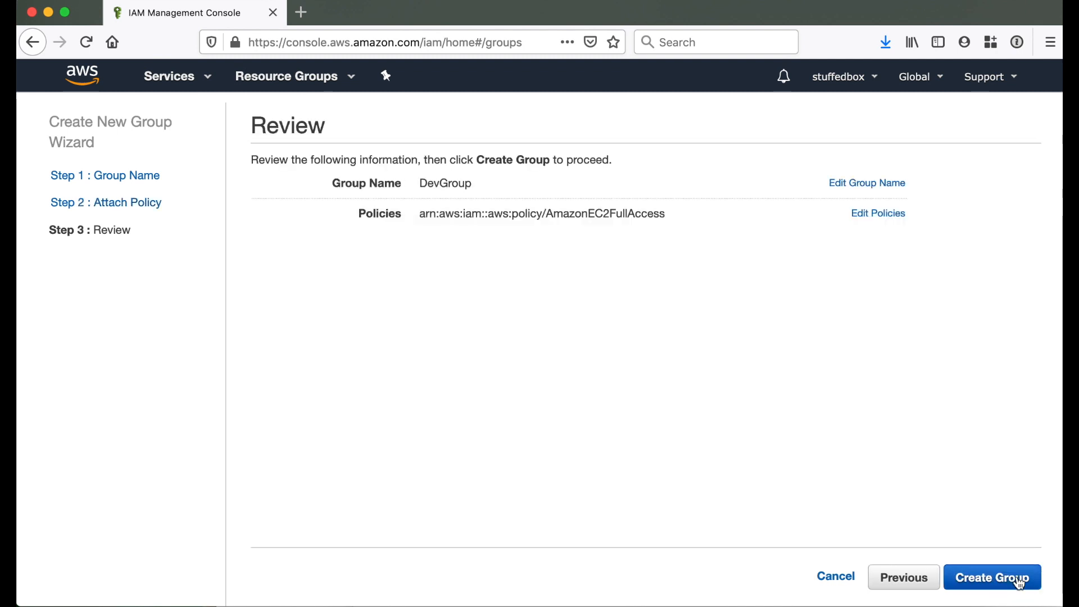
click(1020, 584)
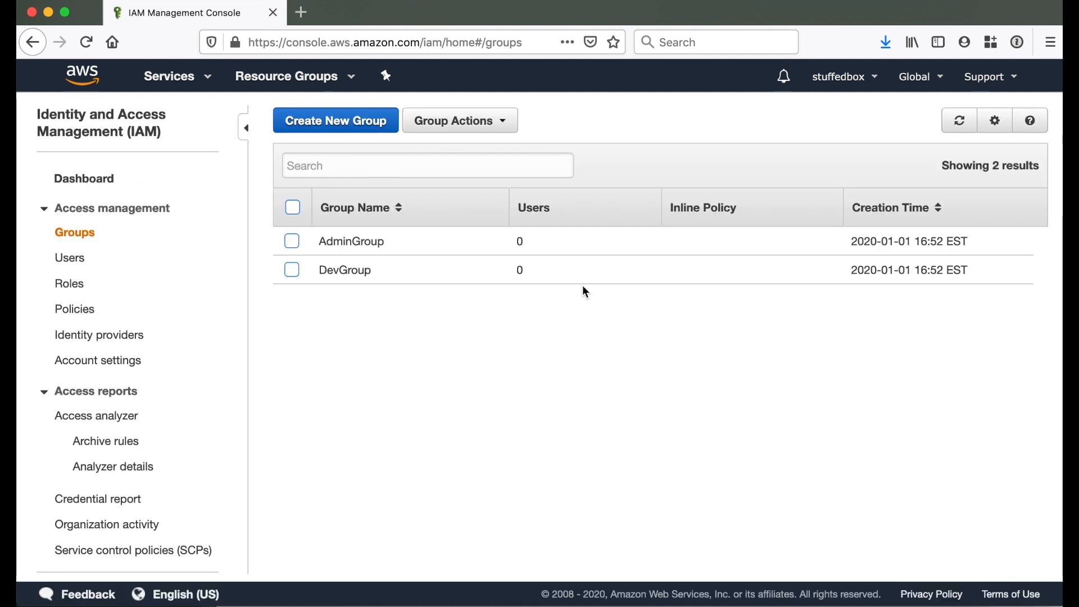
Create TestGroup, filtering policies by 'ec2rea' and attaching AmazonEC2ReadOnlyAccess.
click(372, 122)
click(436, 188)
text(Tes)
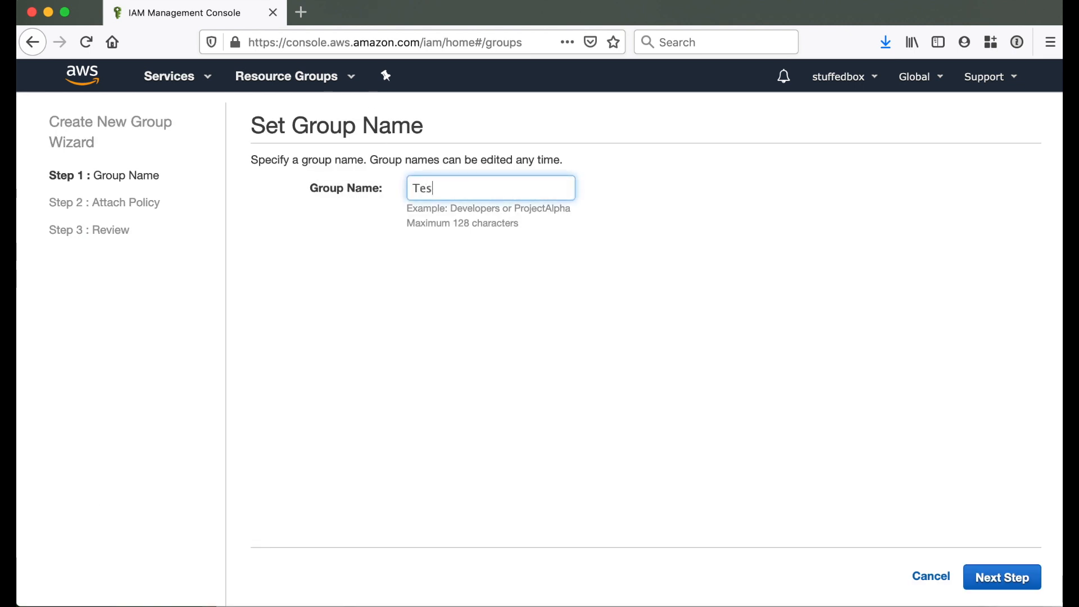
text(tGroup)
click(1002, 578)
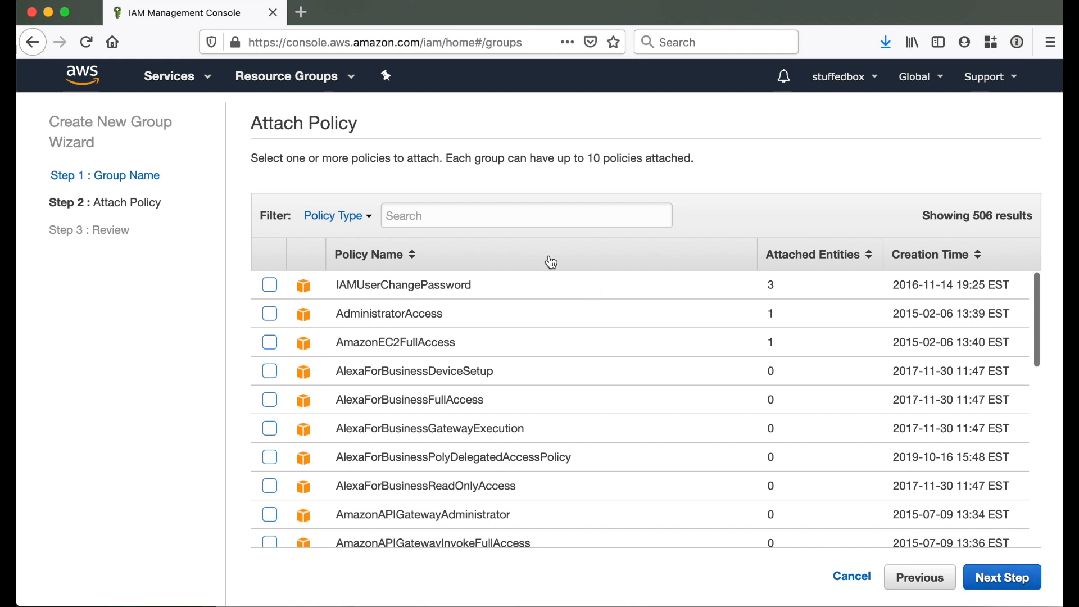
text(ec2rea)
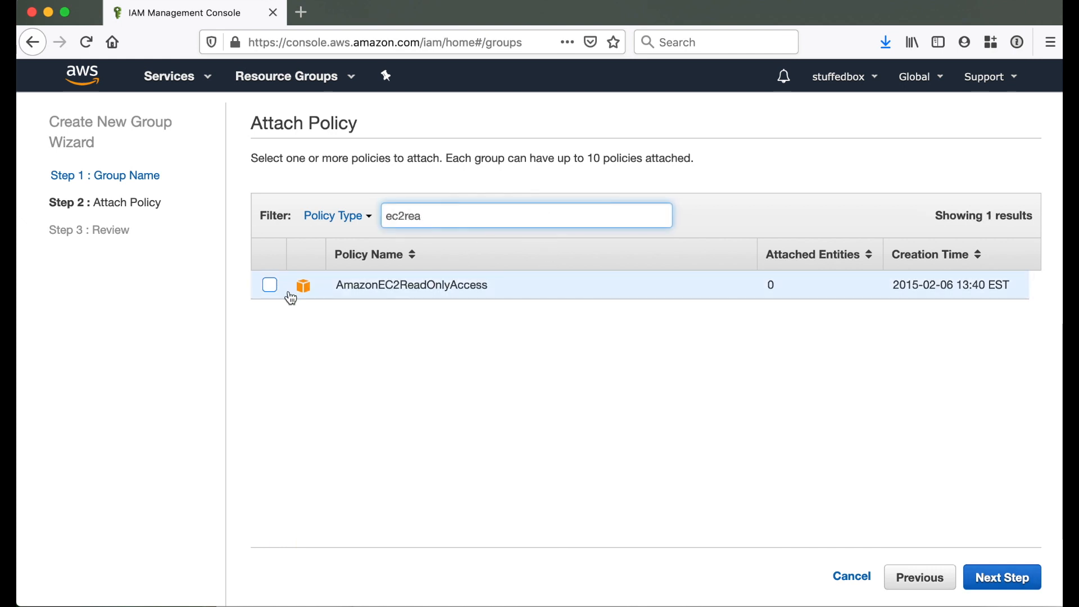
click(270, 288)
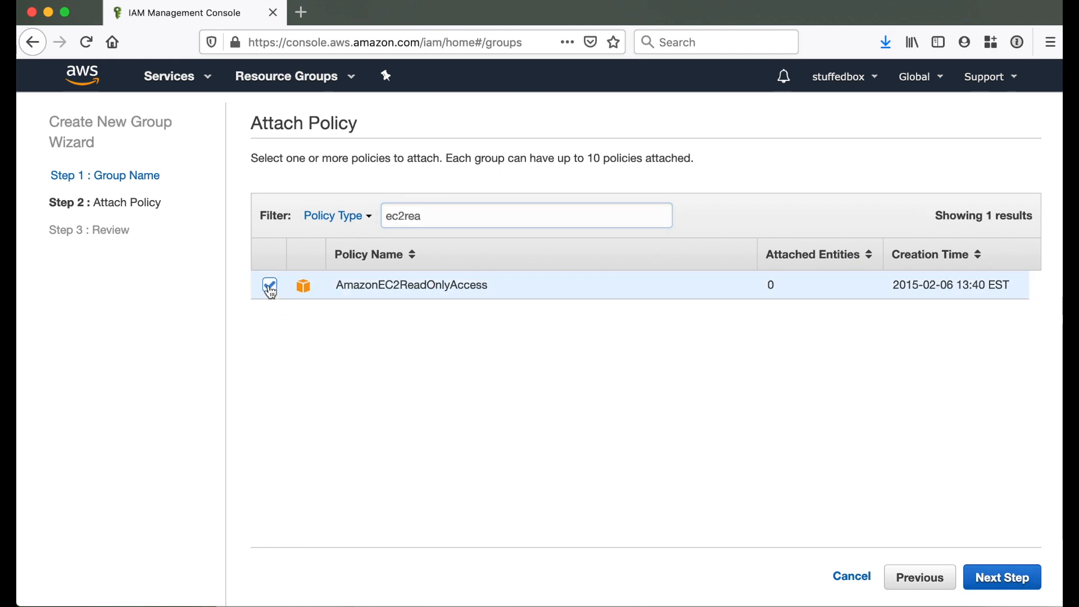
click(1019, 582)
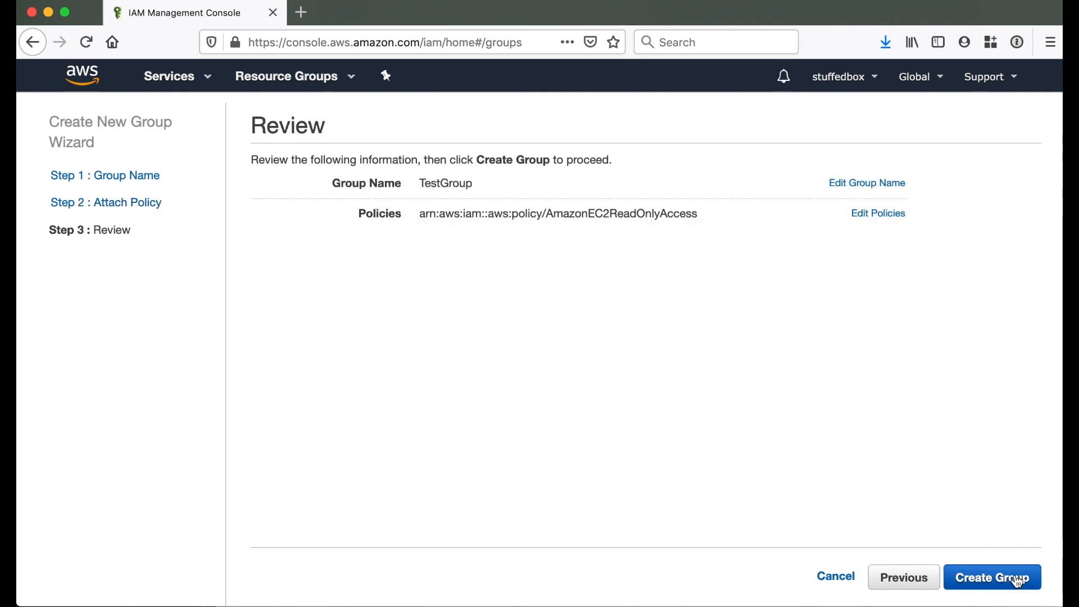
click(1019, 582)
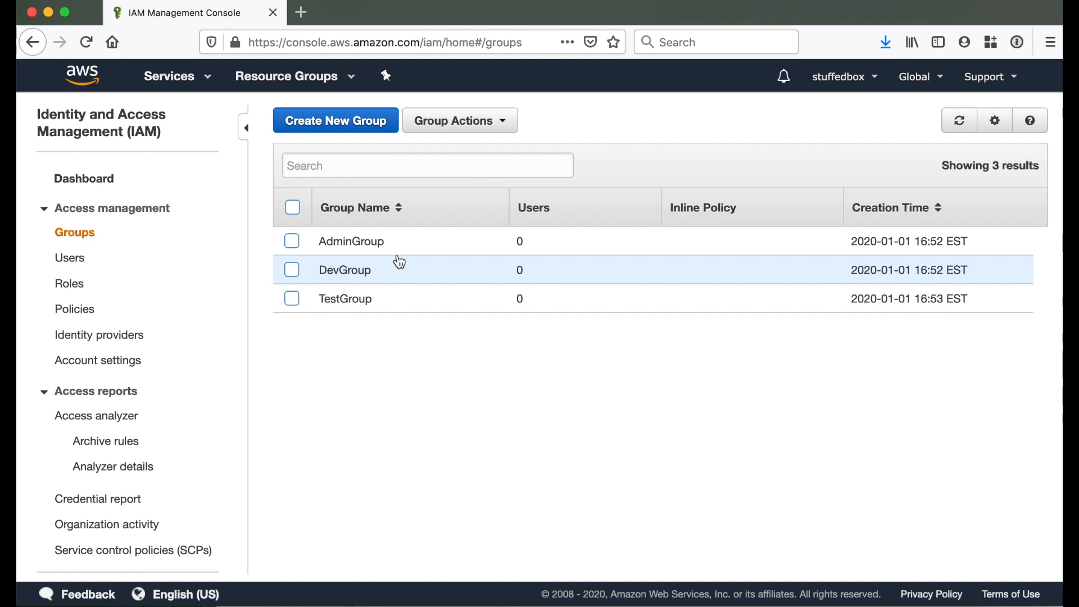
Add the admin user to AdminGroup.
click(368, 247)
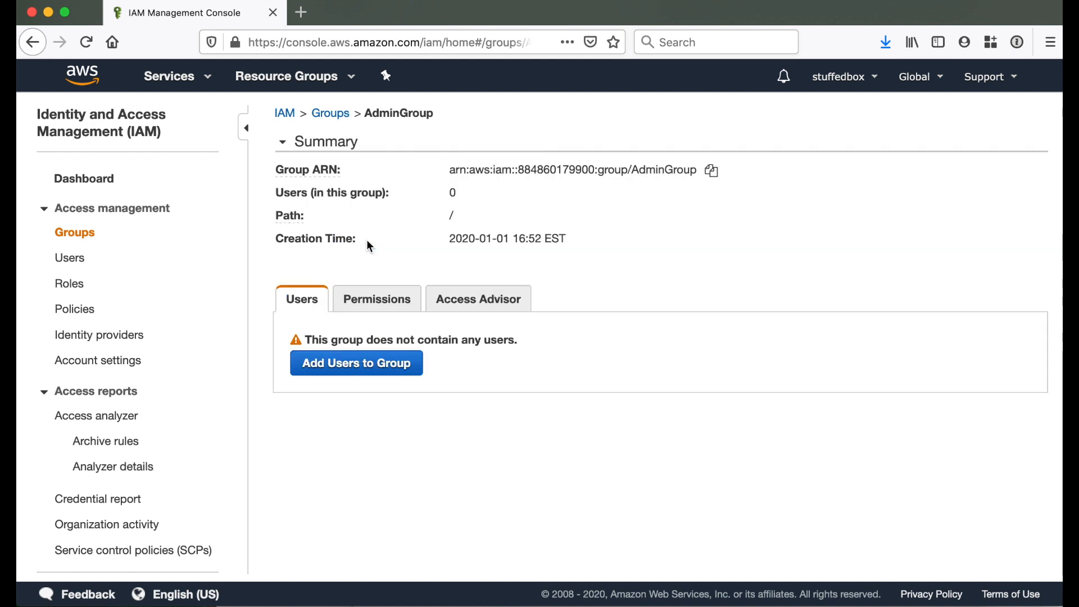
click(394, 365)
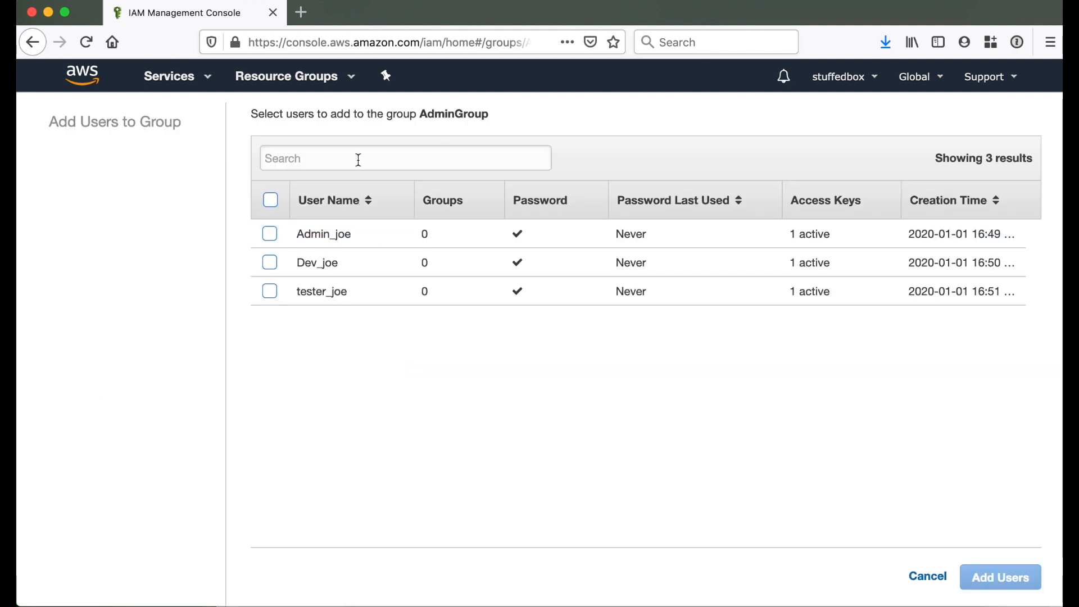
click(275, 237)
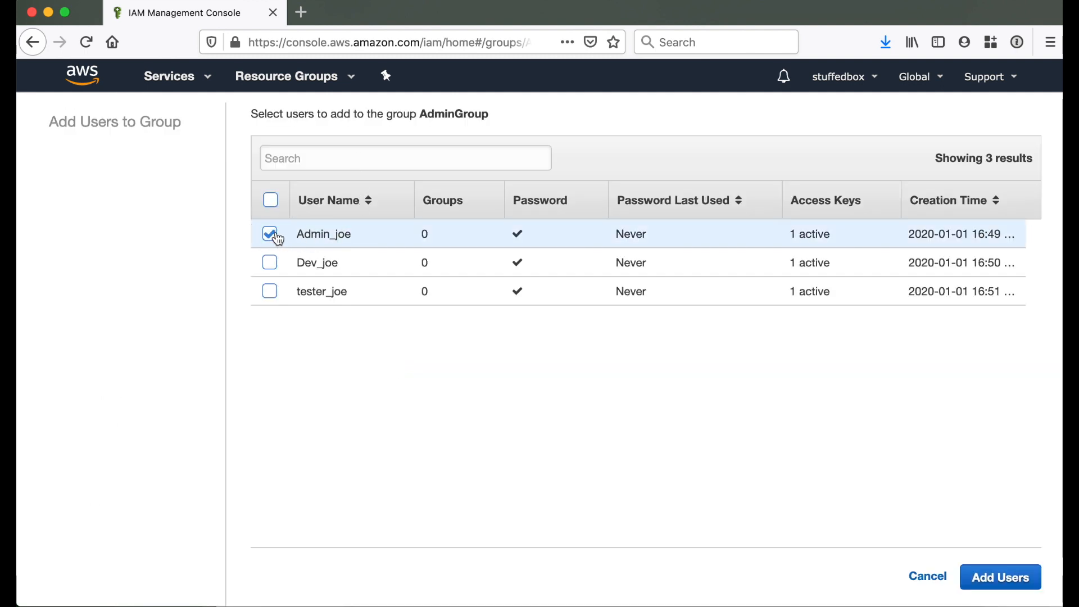
click(989, 575)
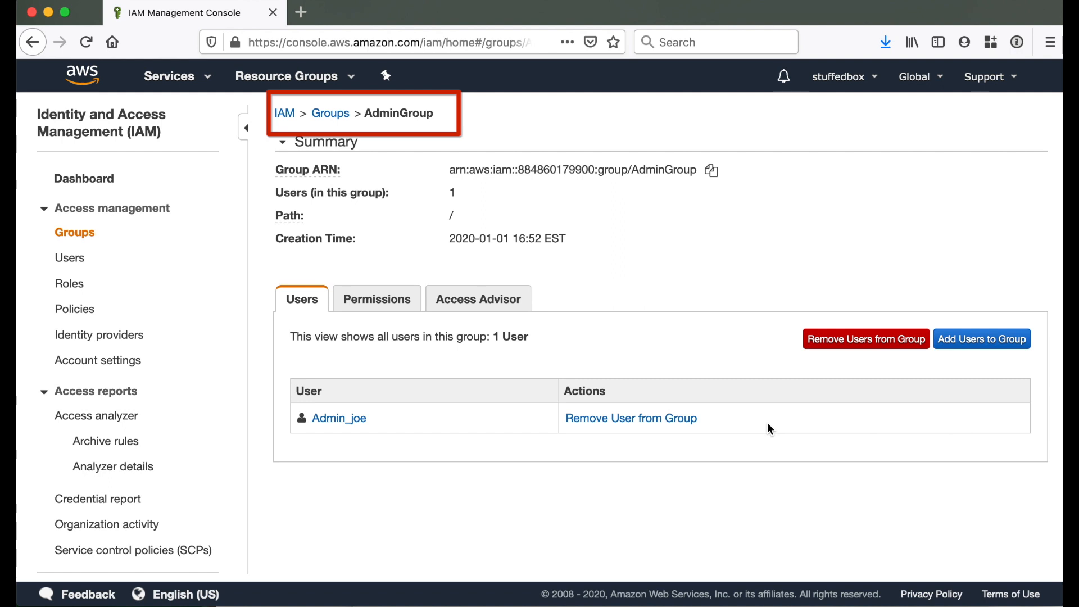
click(337, 114)
Add the developer user to DevGroup.
click(356, 270)
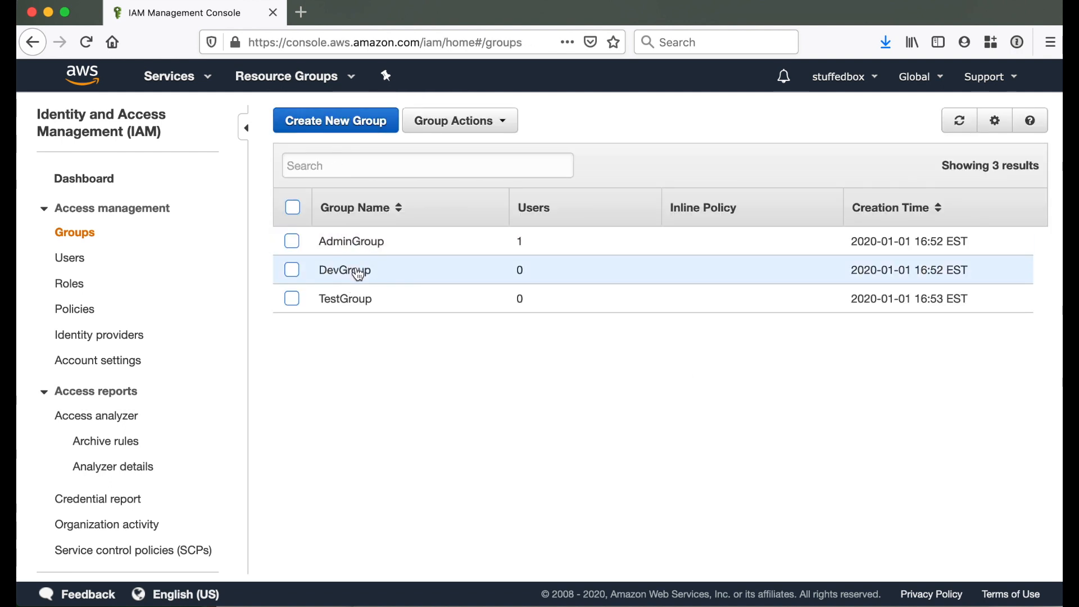
click(367, 363)
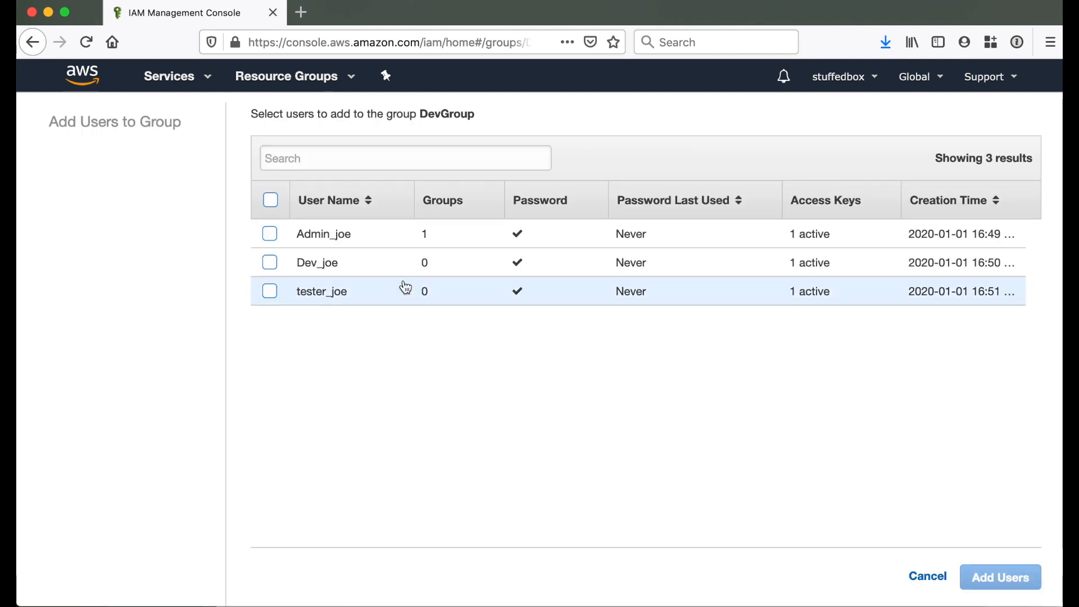
click(271, 262)
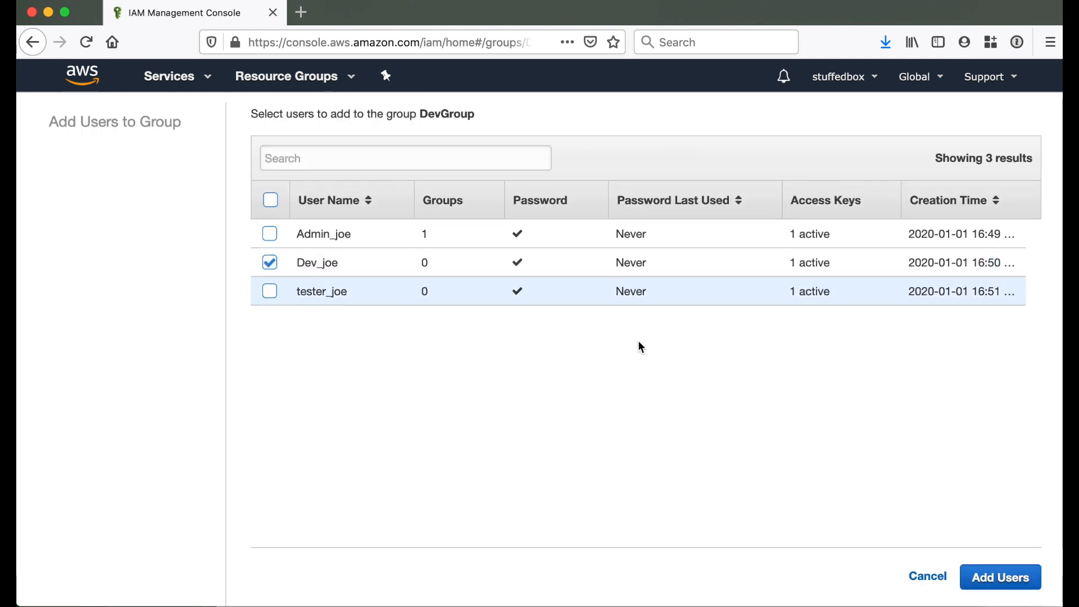
click(1003, 577)
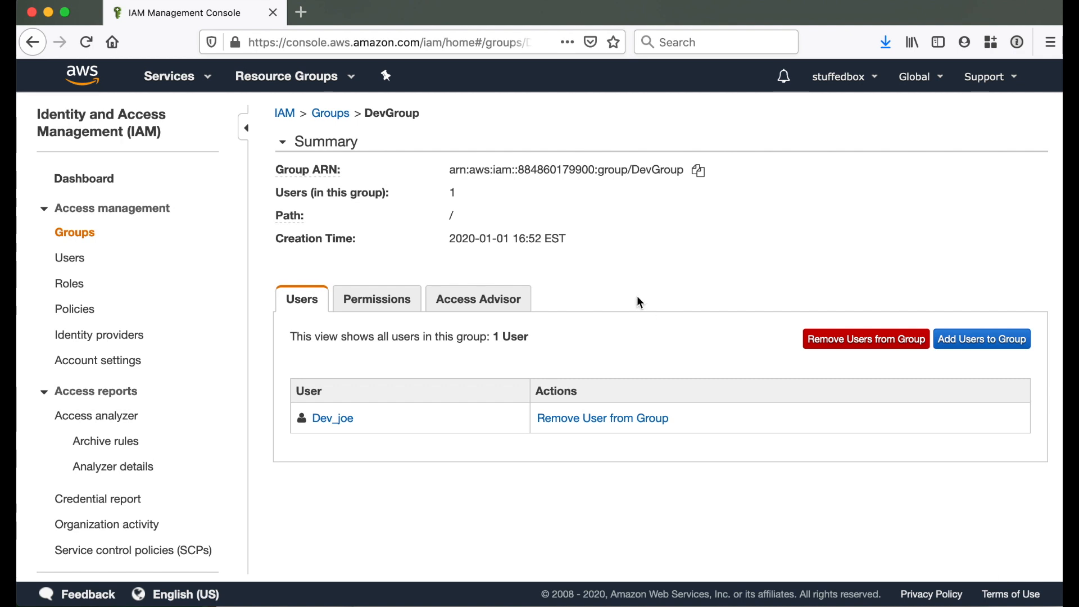
click(324, 115)
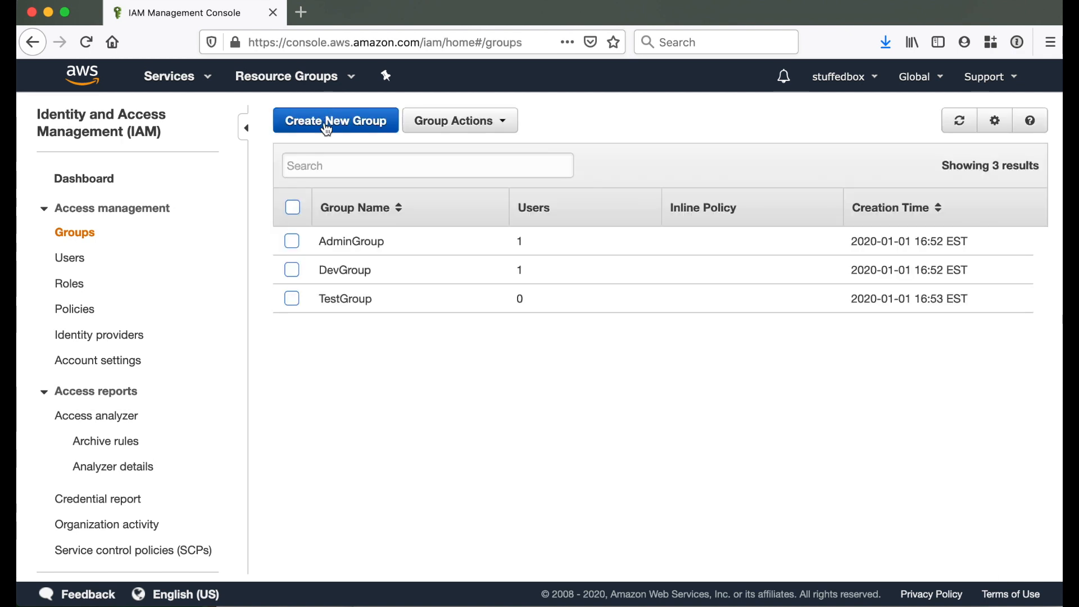
Add the tester user to TestGroup.
click(340, 298)
click(371, 363)
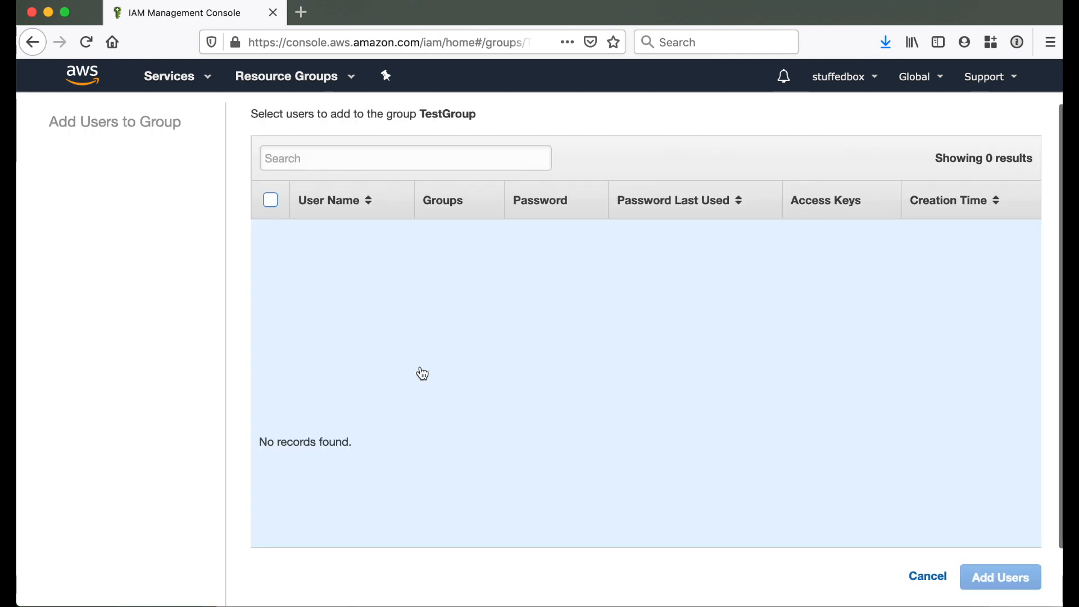
click(271, 297)
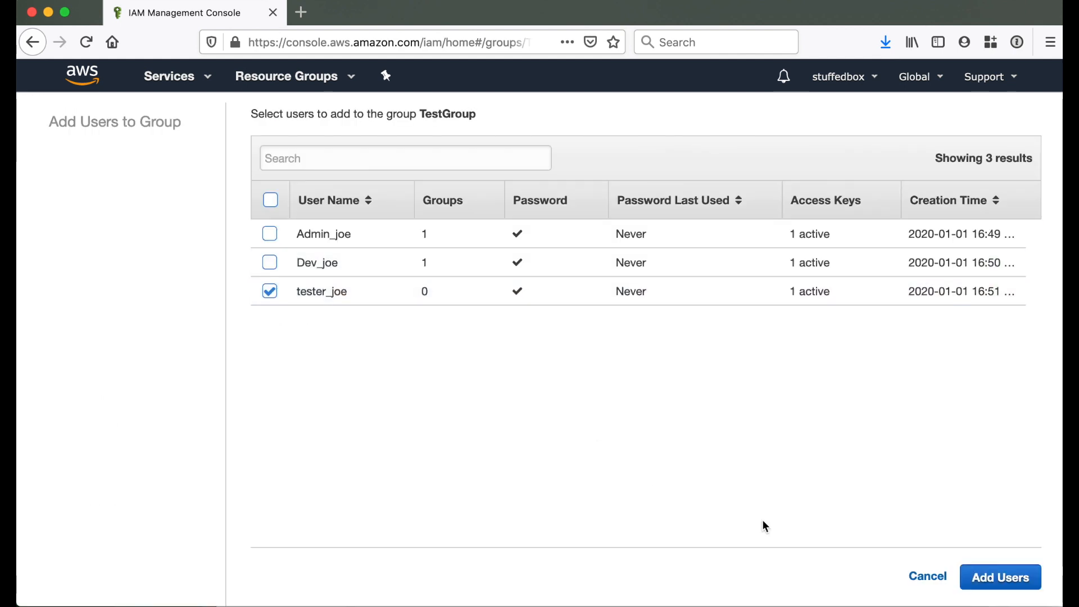
click(985, 570)
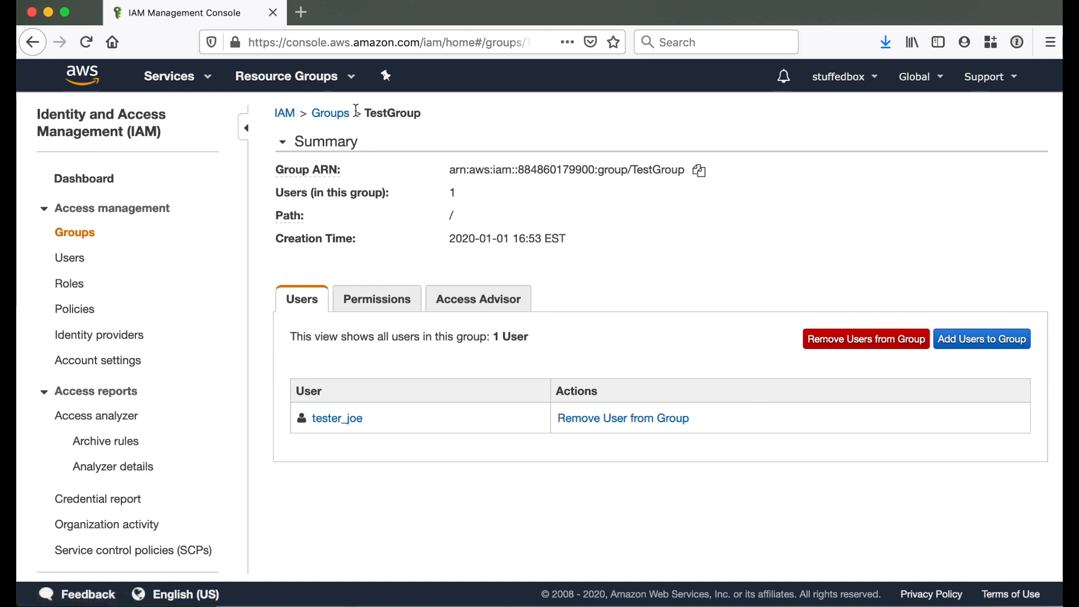
click(337, 123)
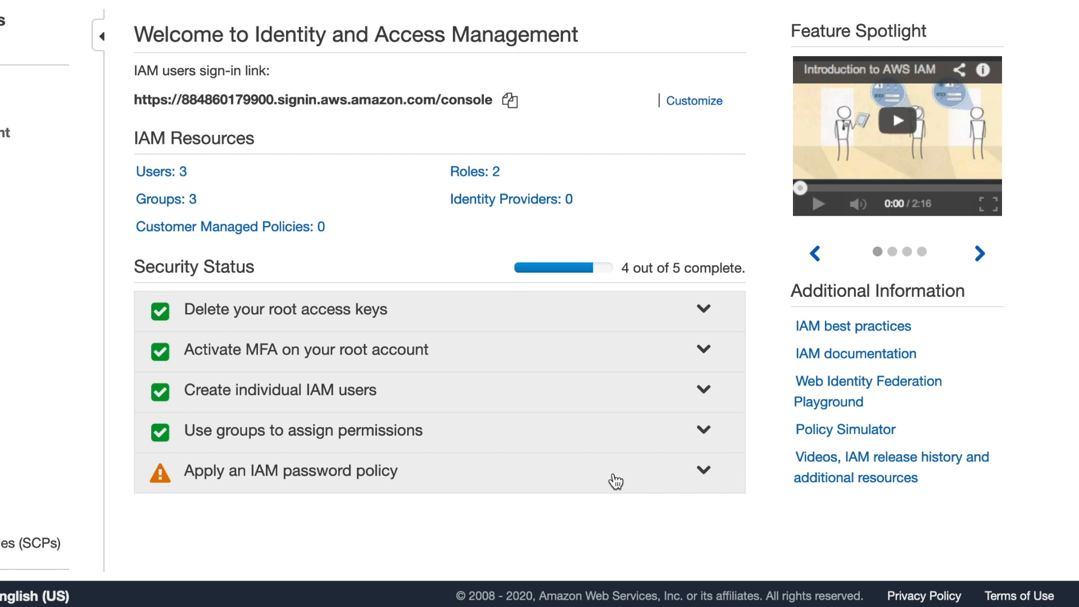
Expand 'Apply an IAM password policy' and go to Manage Password Policy in Account settings.
click(675, 499)
scroll(673, 491, down, 1)
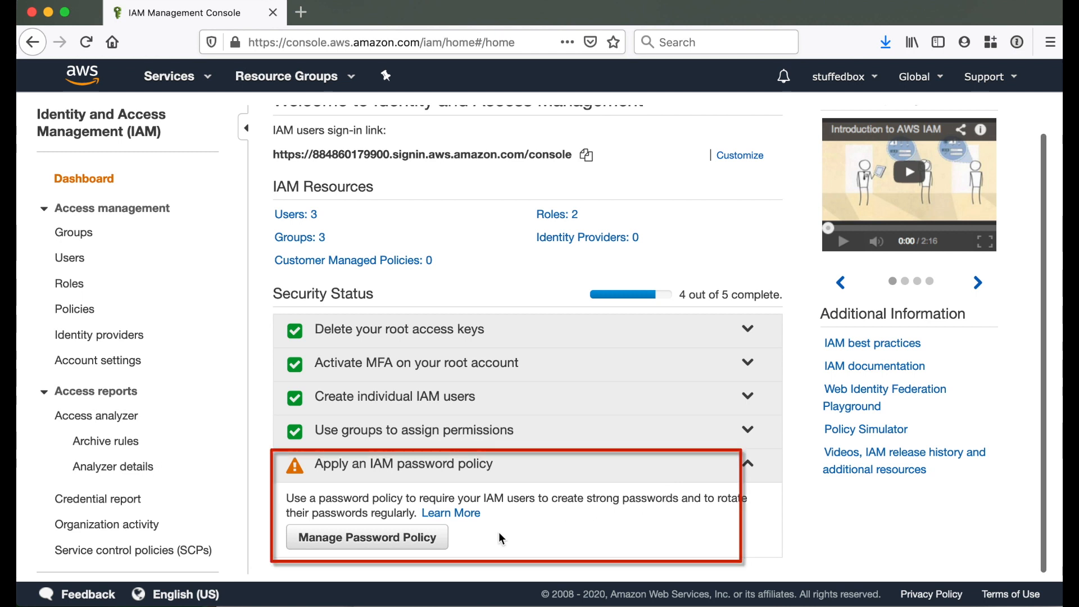
click(411, 542)
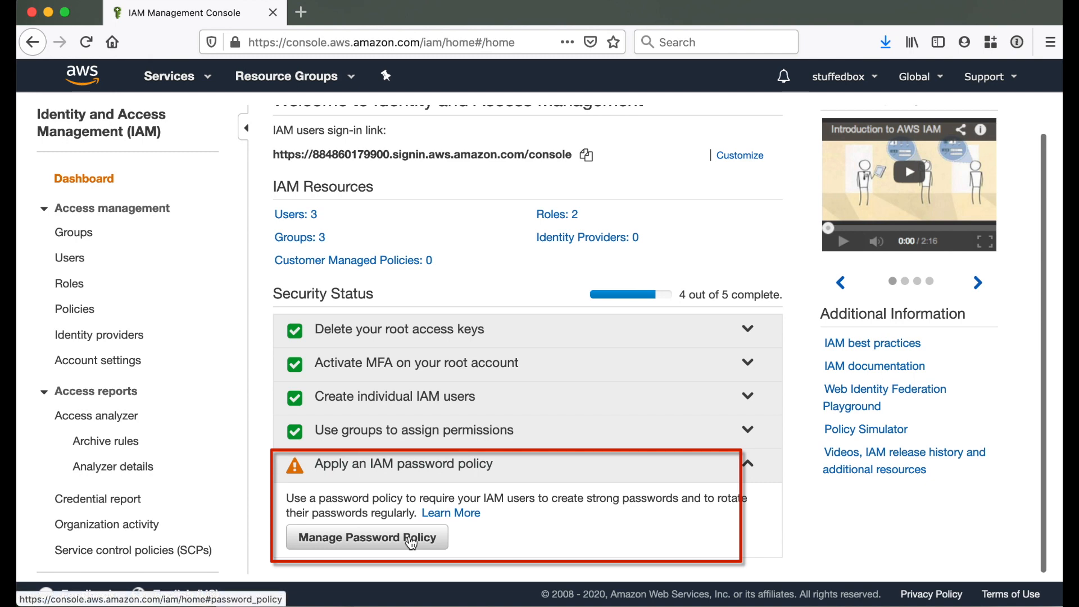
click(411, 541)
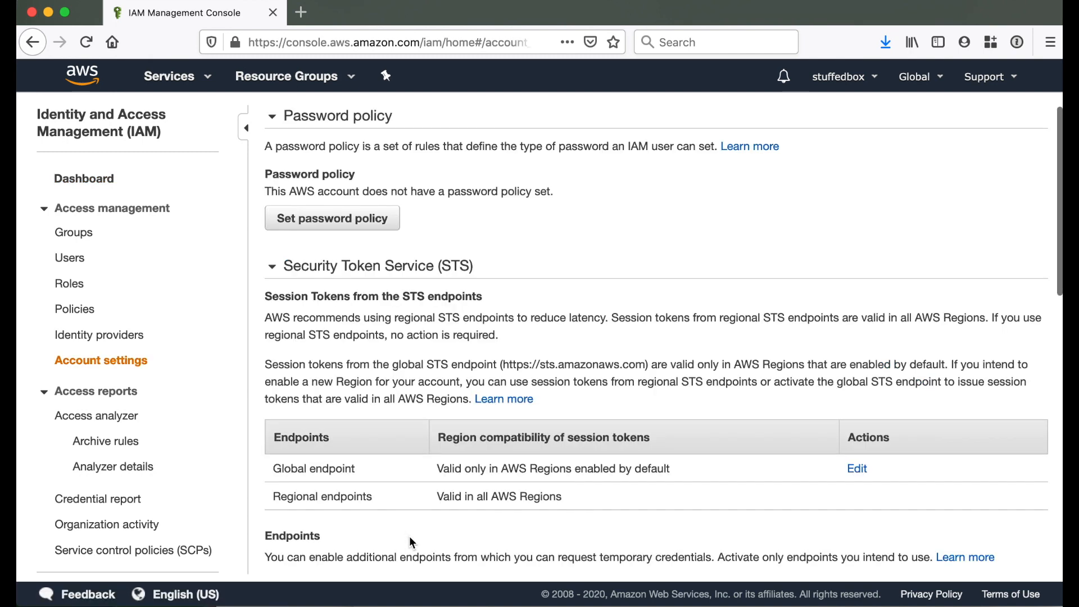
Set minimum password length to 8 and require uppercase, lowercase, number and non-alphanumeric characters.
click(355, 225)
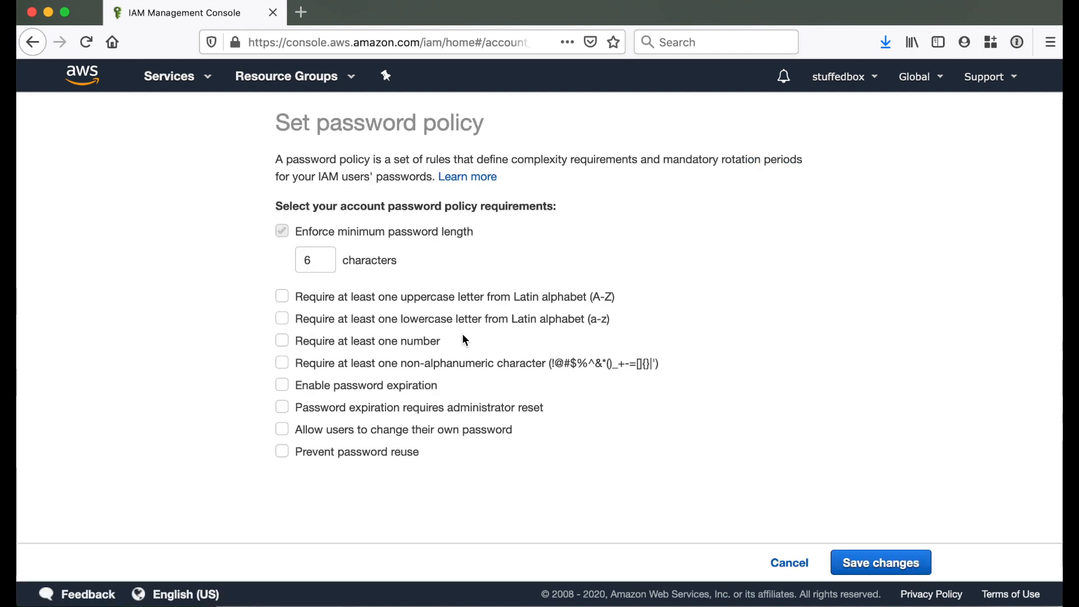
double_click(319, 260)
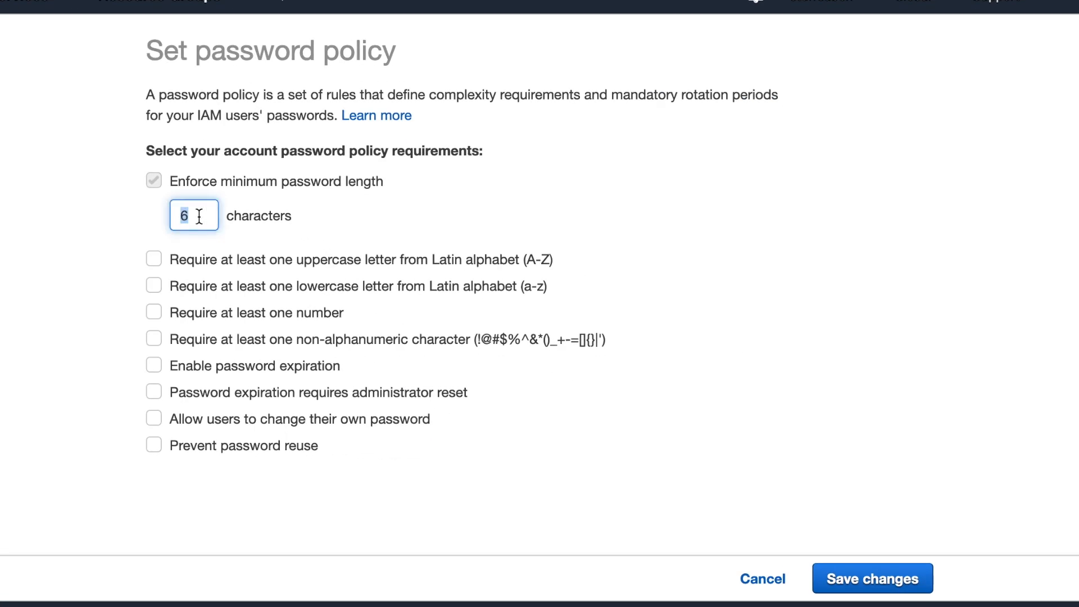
text(8)
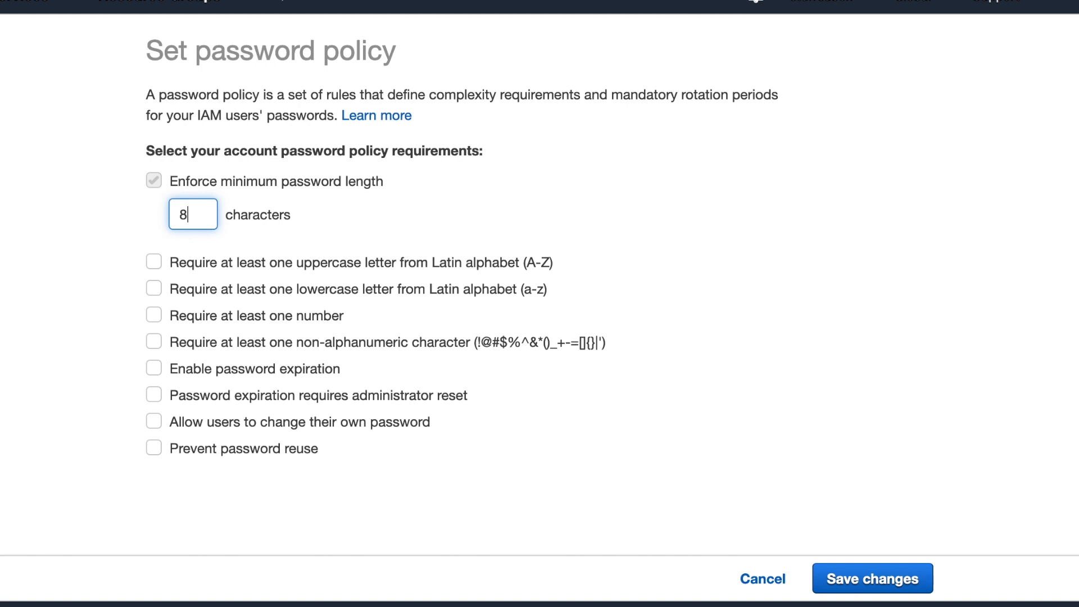
click(284, 269)
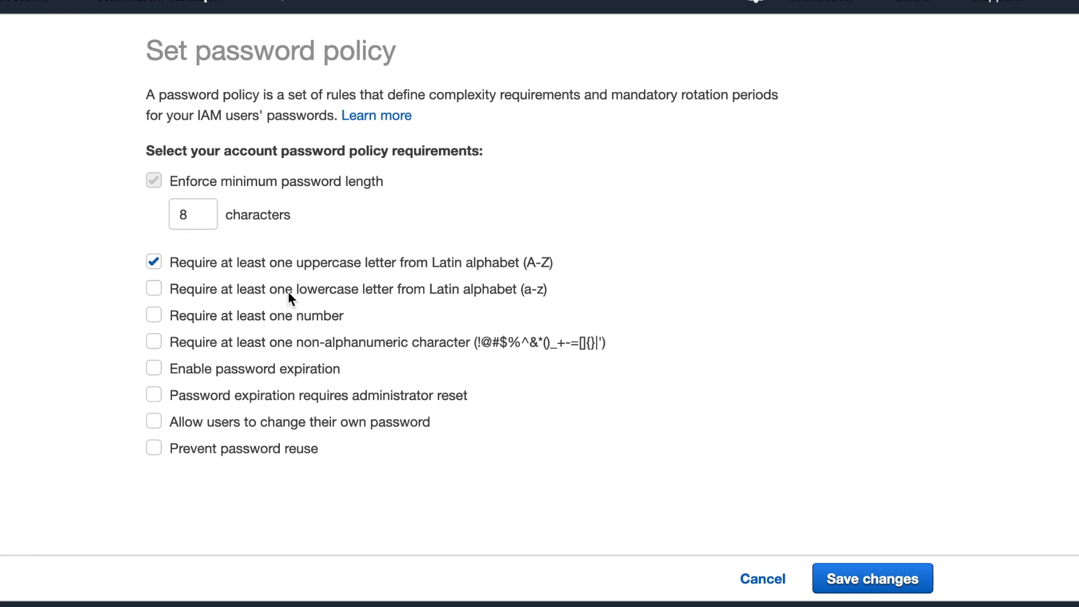
click(288, 291)
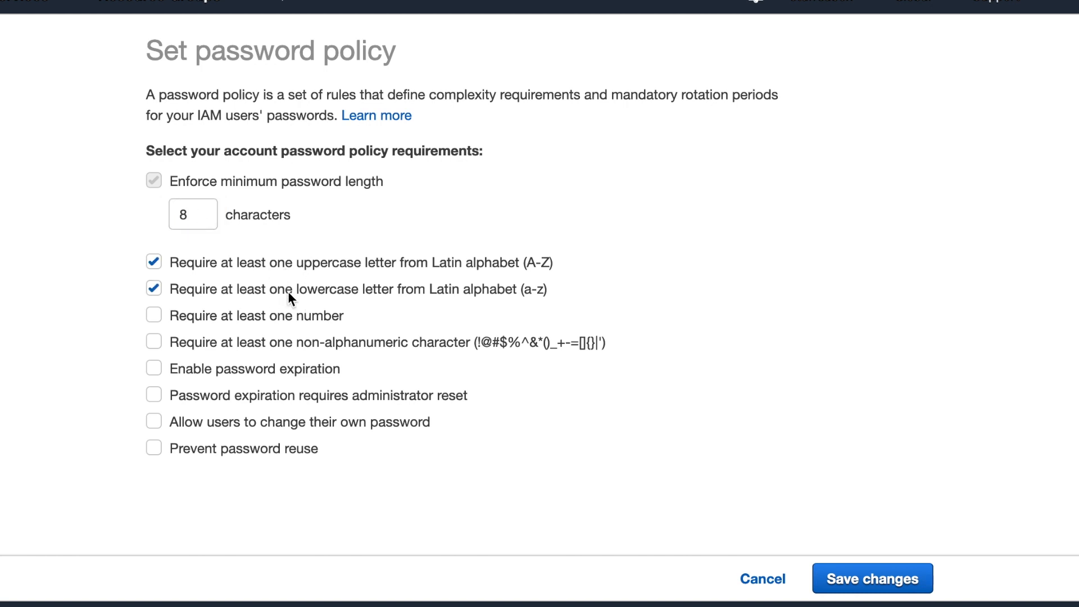
click(273, 321)
click(271, 344)
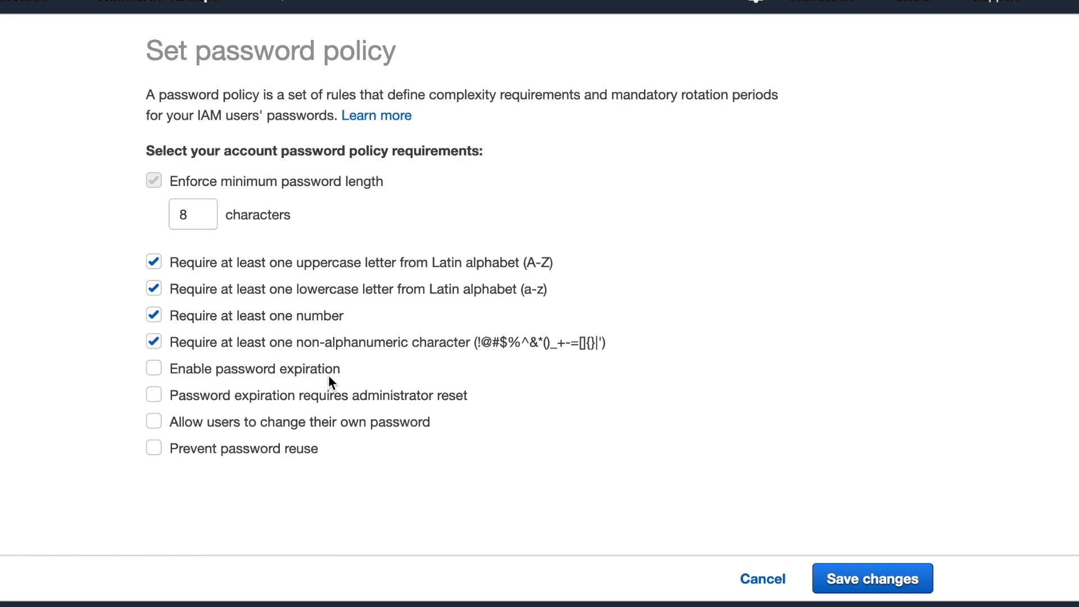
Turn on password expiry, allow users to change their own passwords, and enable reuse prevention.
click(326, 374)
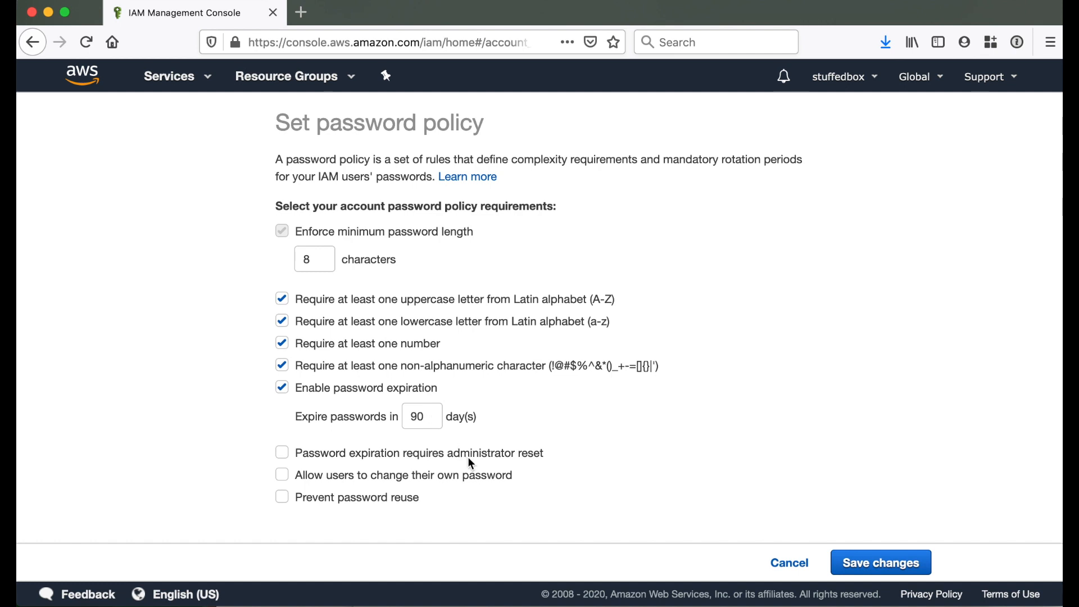
double_click(430, 416)
text(365)
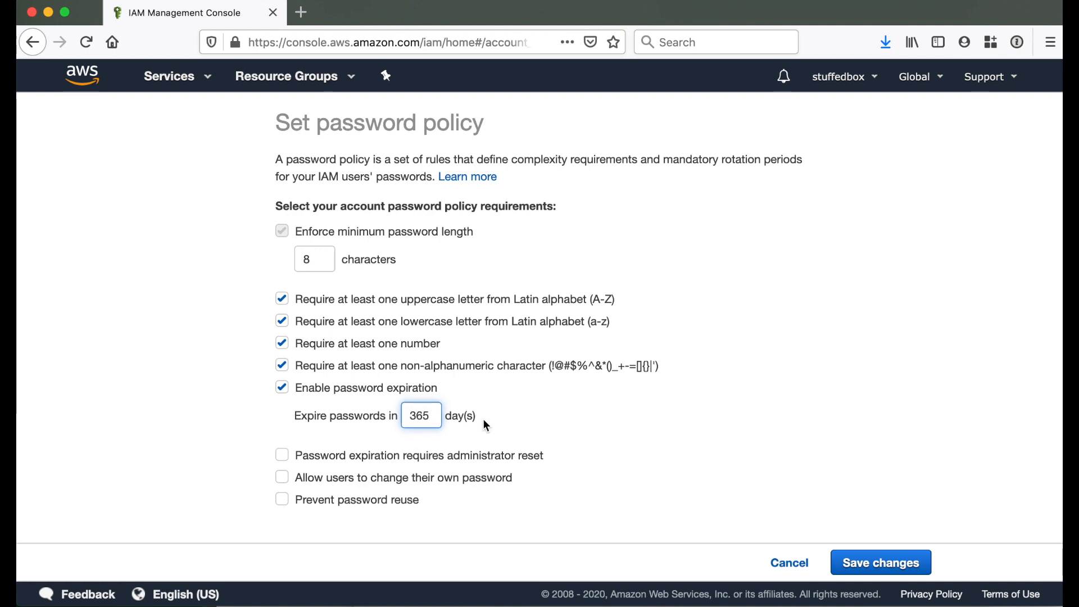
key(Tab)
click(290, 479)
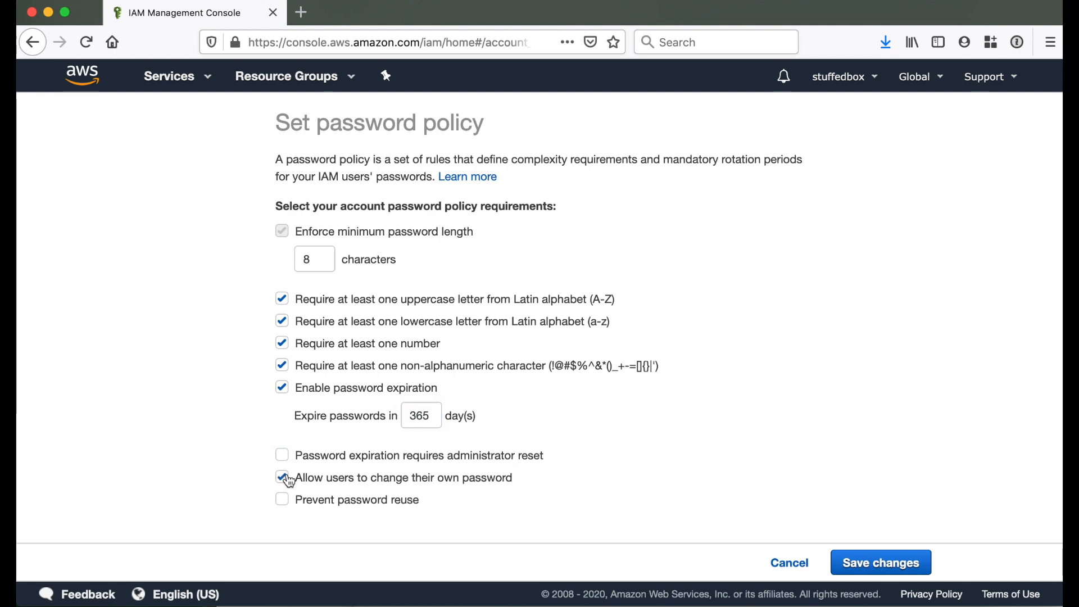
click(283, 499)
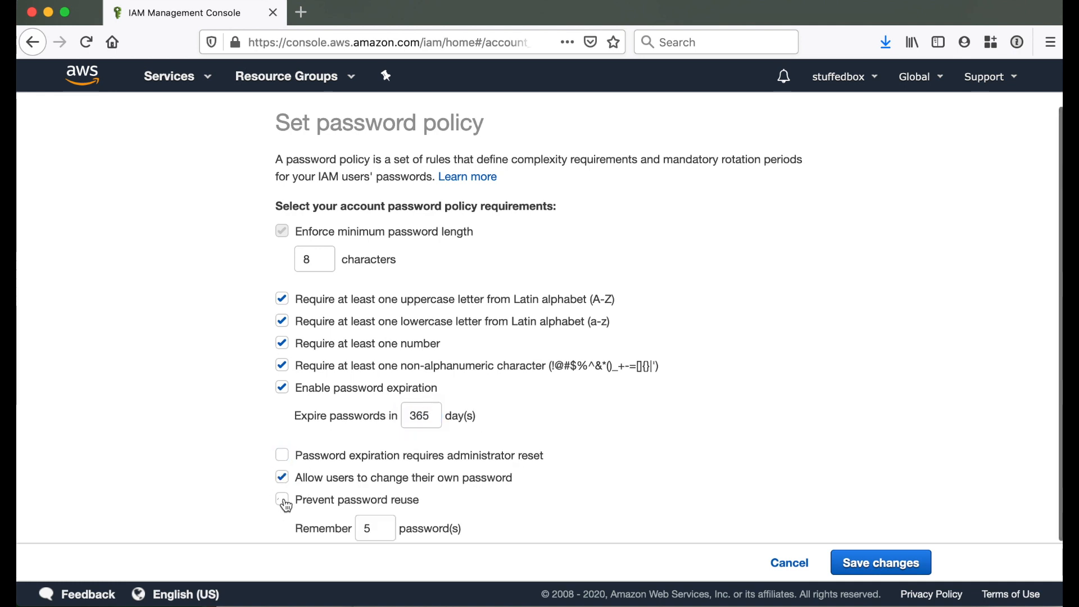
Remember the last 10 passwords, change expiry to 90 days, and save the policy.
scroll(448, 498, down, 1)
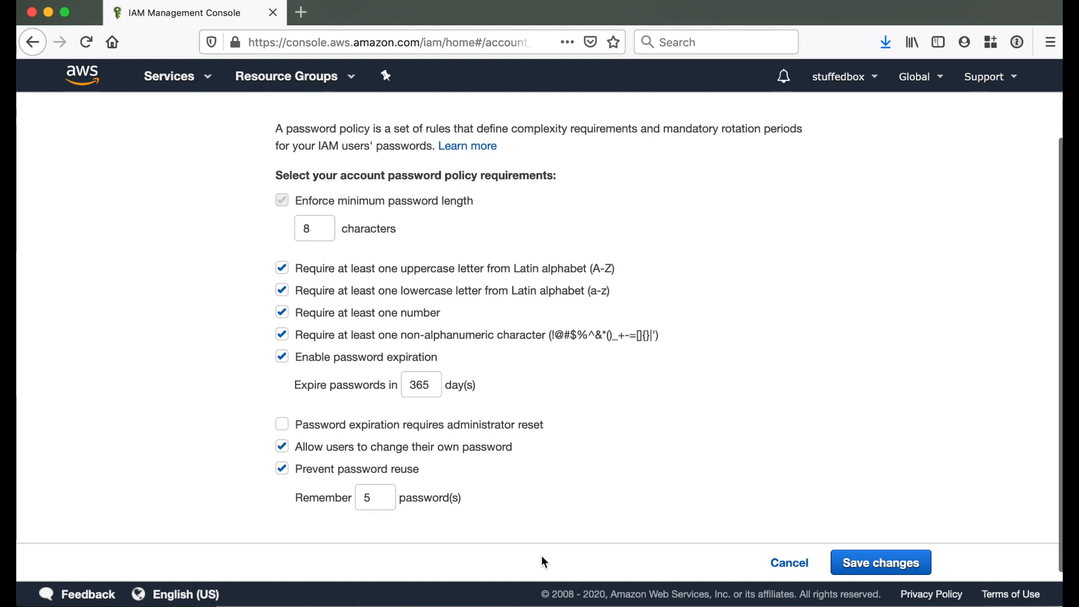
click(376, 495)
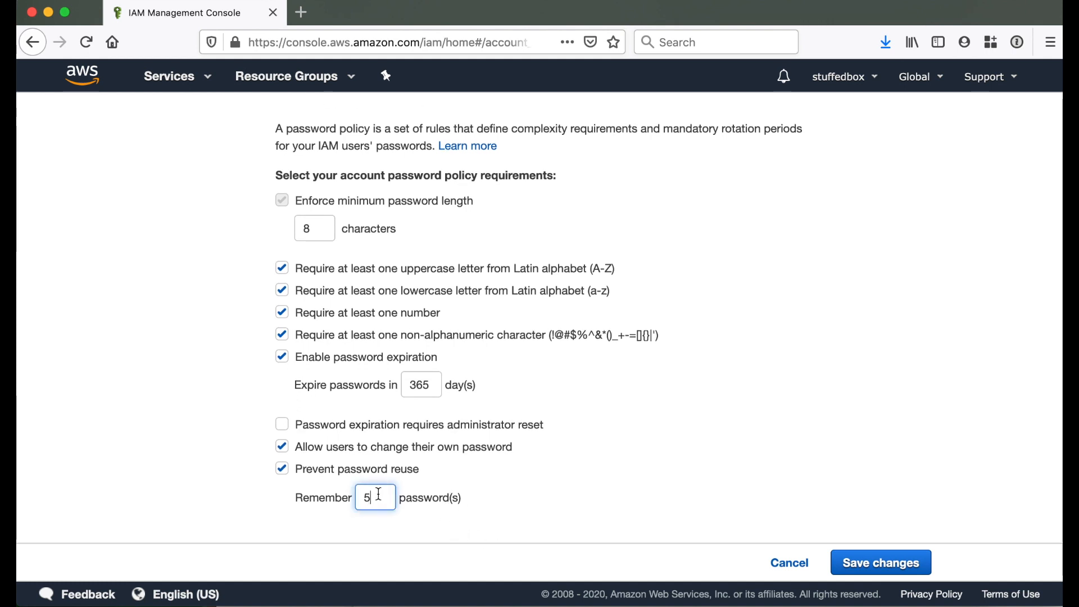
key(BackSpace)
text(10)
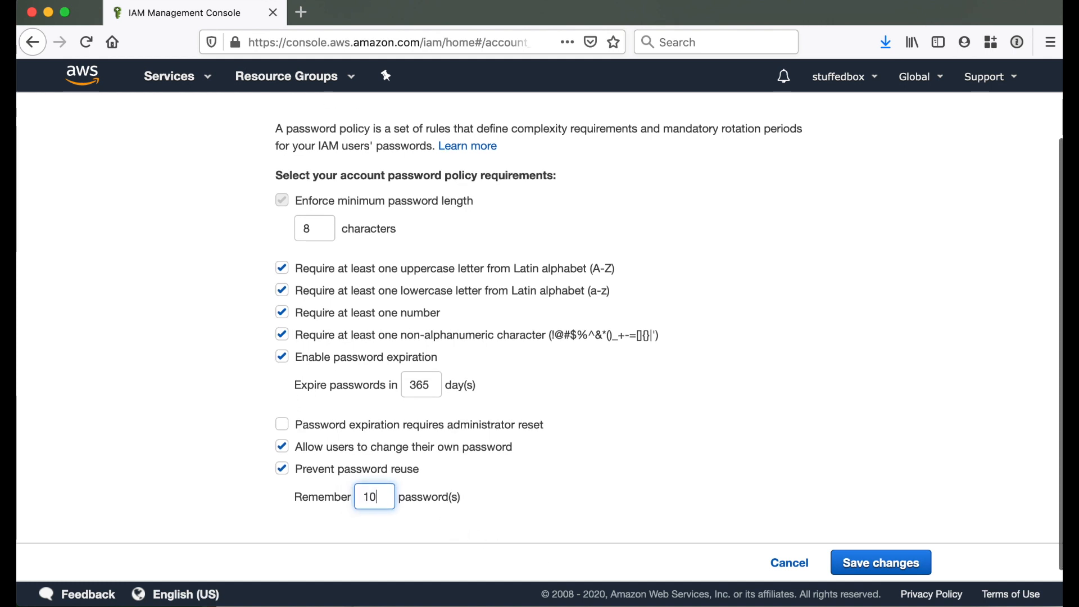
double_click(433, 386)
text(9)
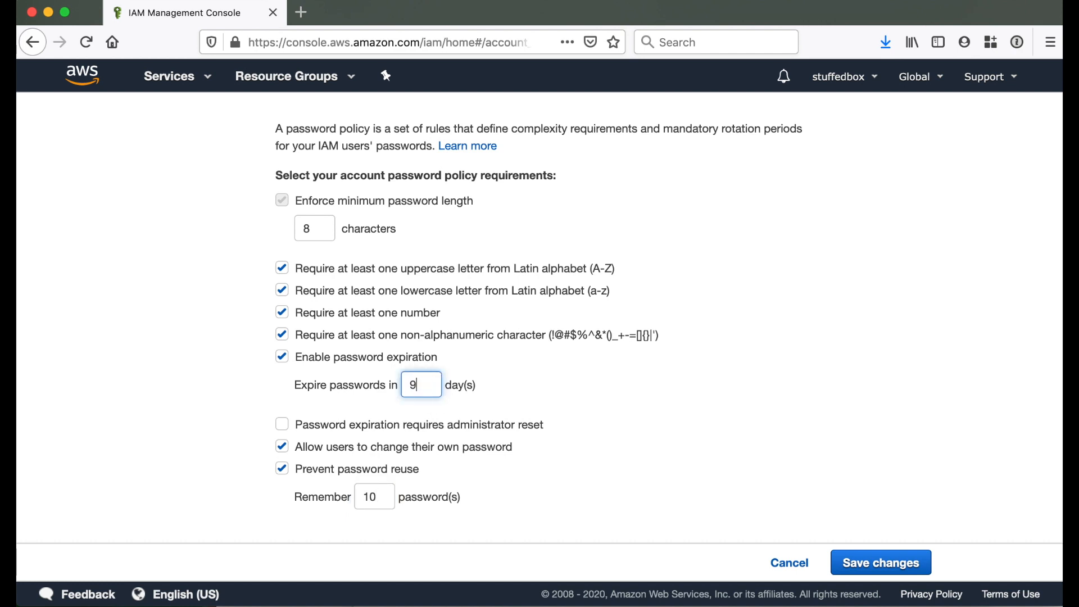
text(0)
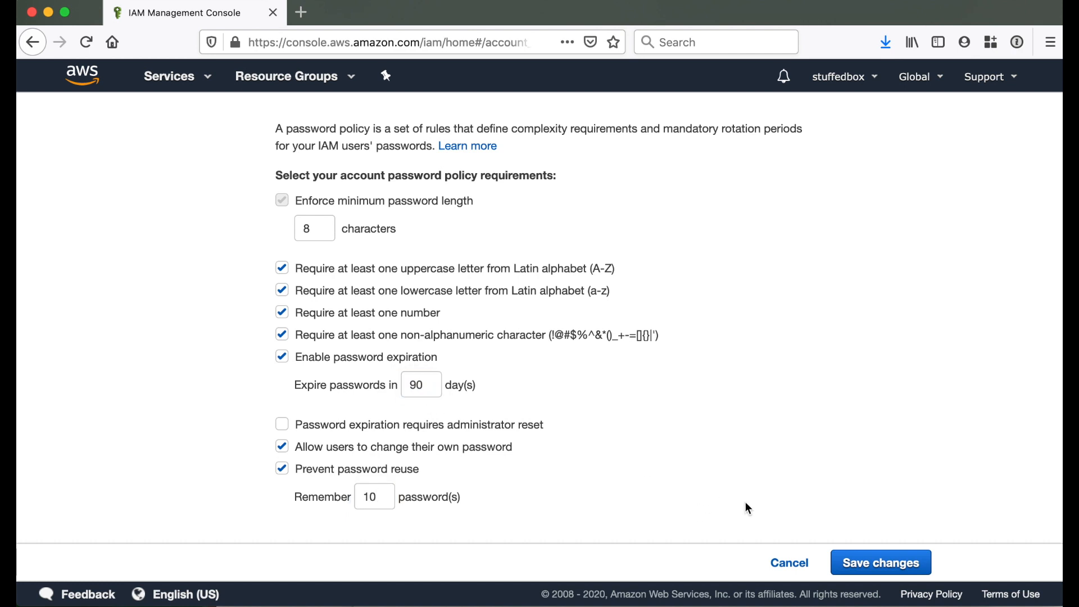
click(872, 561)
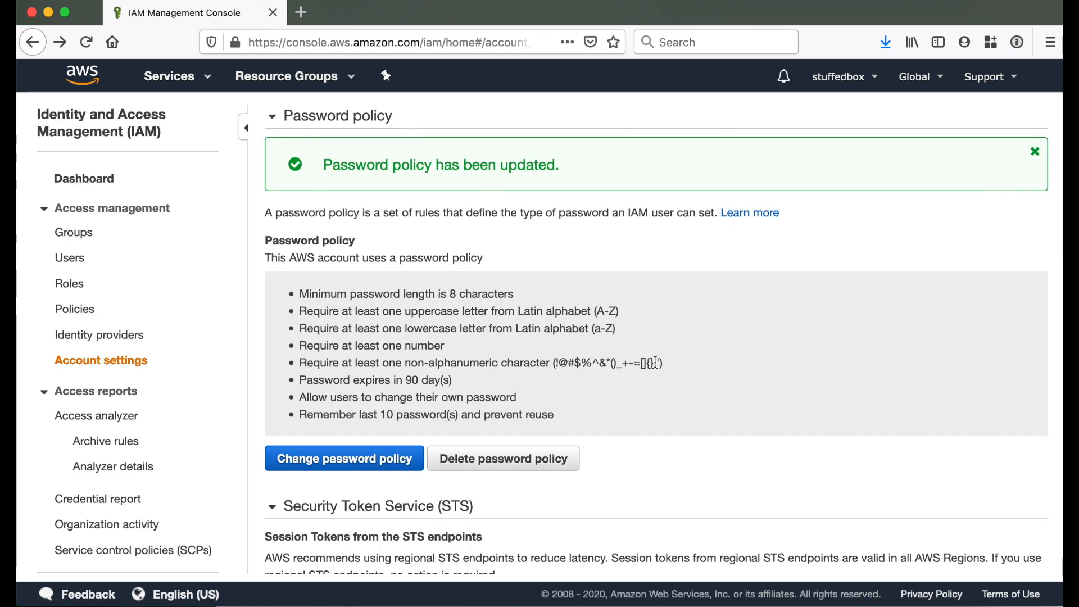
Create the account alias 'stuffedbox', copy the new sign-in link, and sign out of root.
click(89, 178)
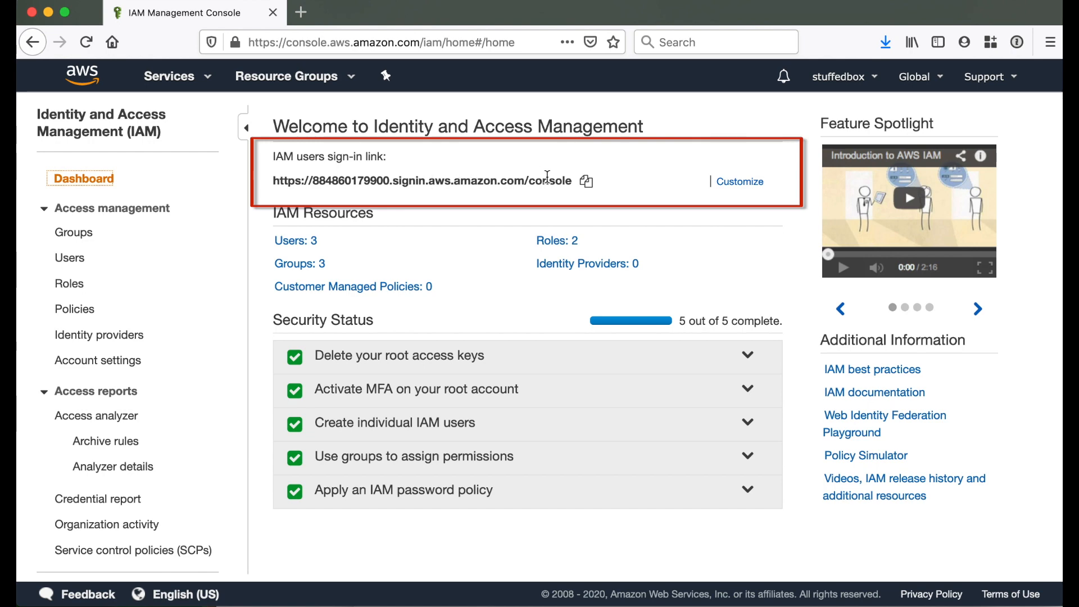
click(755, 185)
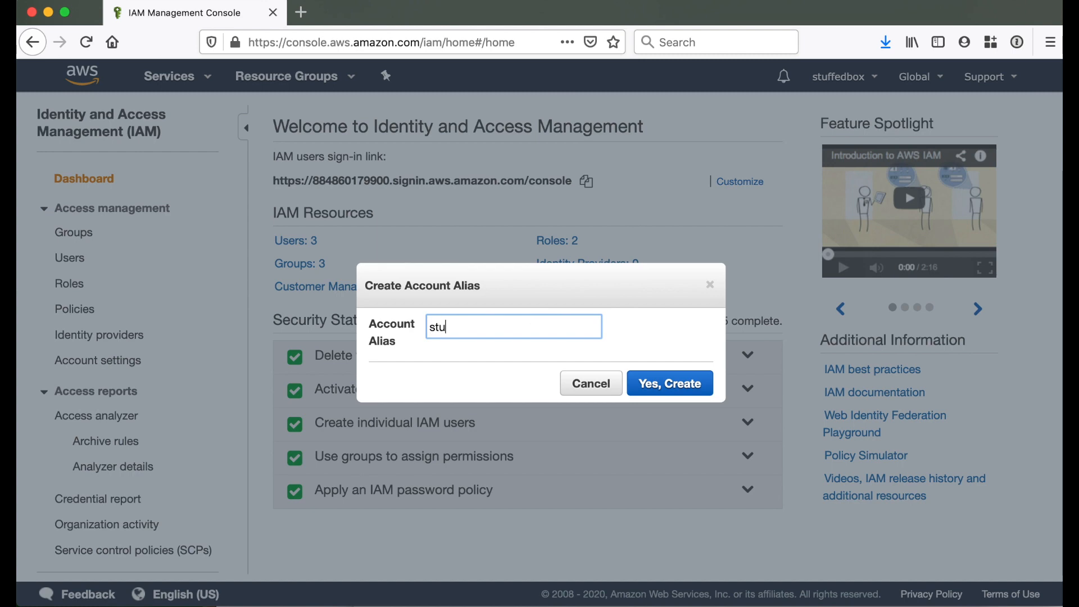
text(stuffedbox)
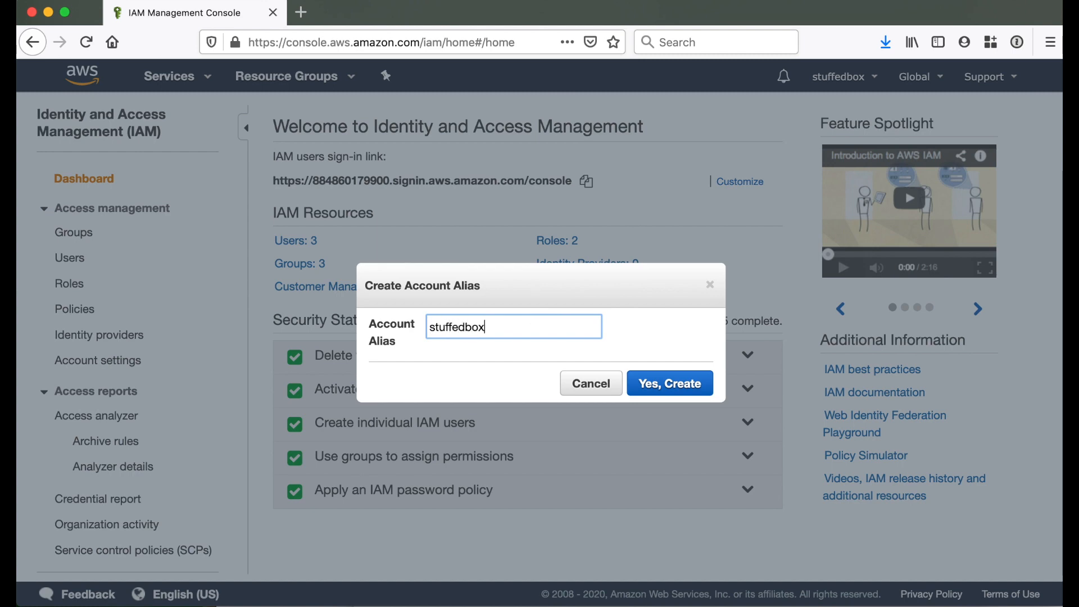
click(665, 388)
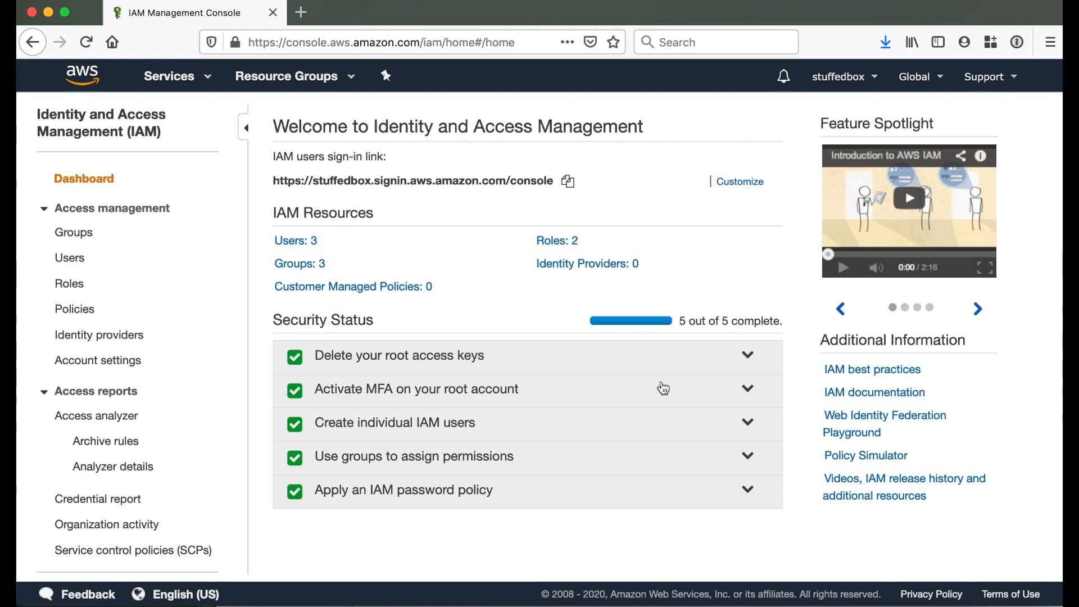
click(569, 184)
click(827, 77)
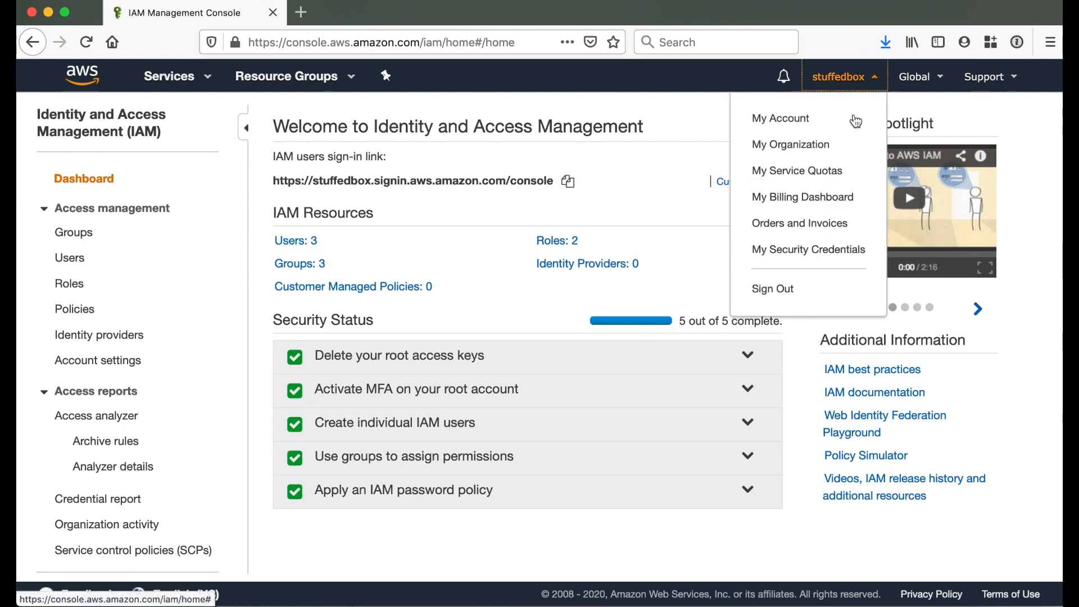
click(769, 292)
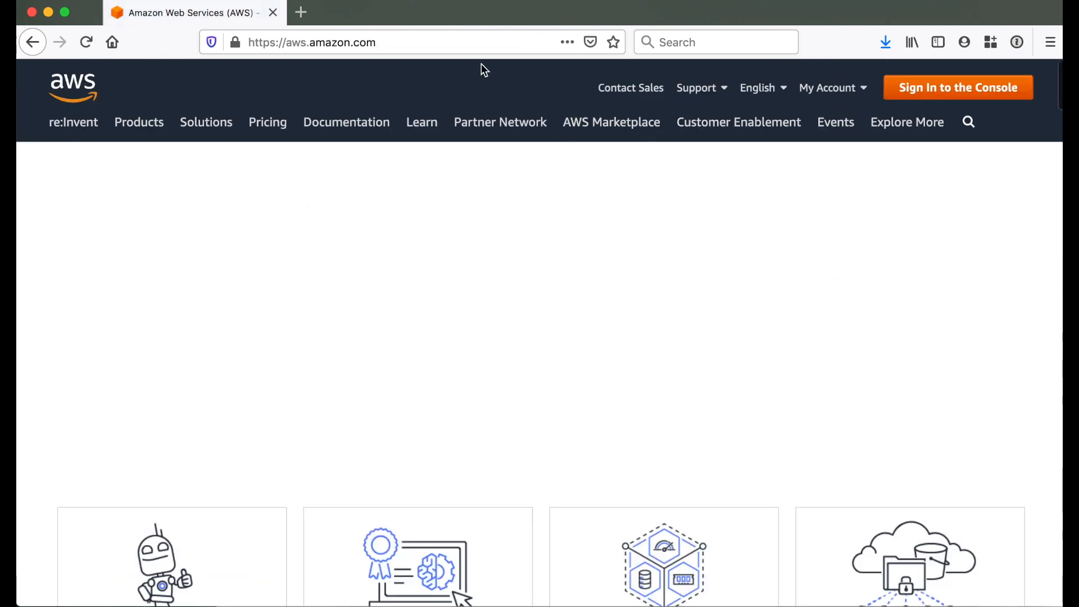
Load the account's alias sign-in URL in the browser address bar.
click(464, 39)
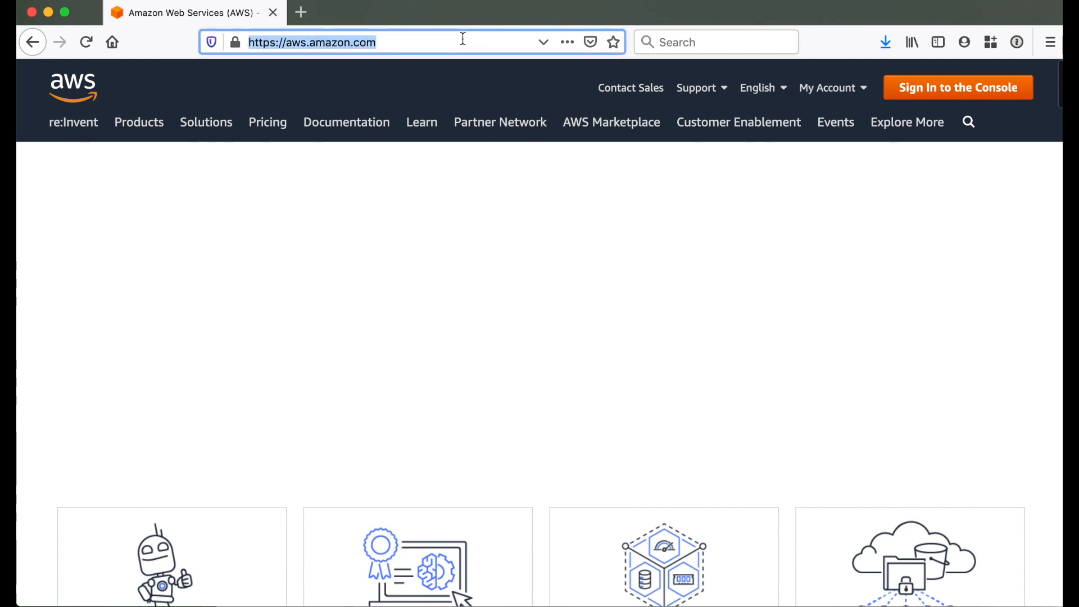
key(super+v)
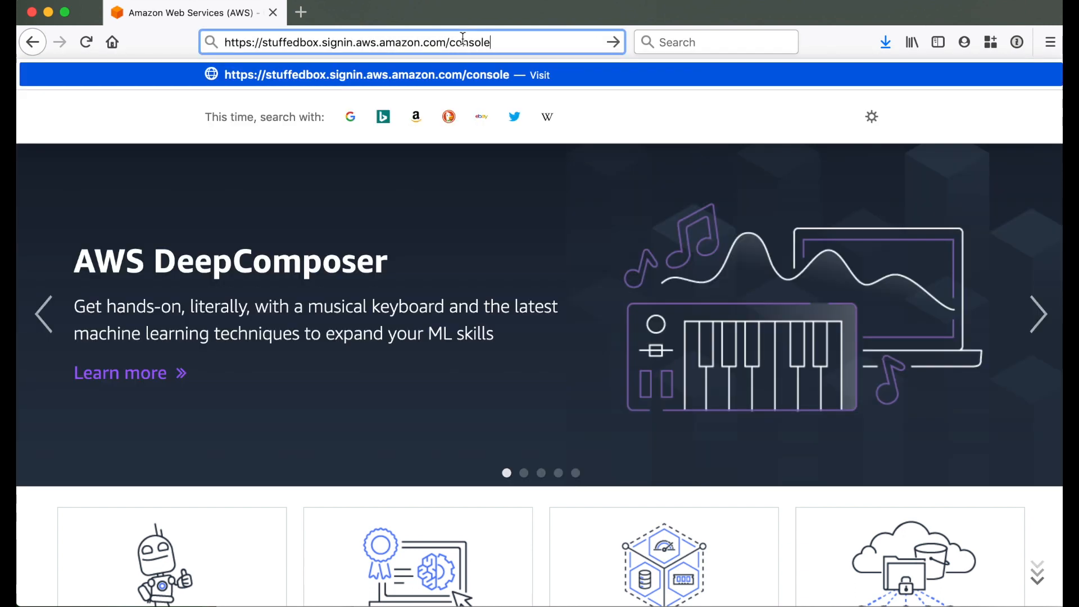
key(Return)
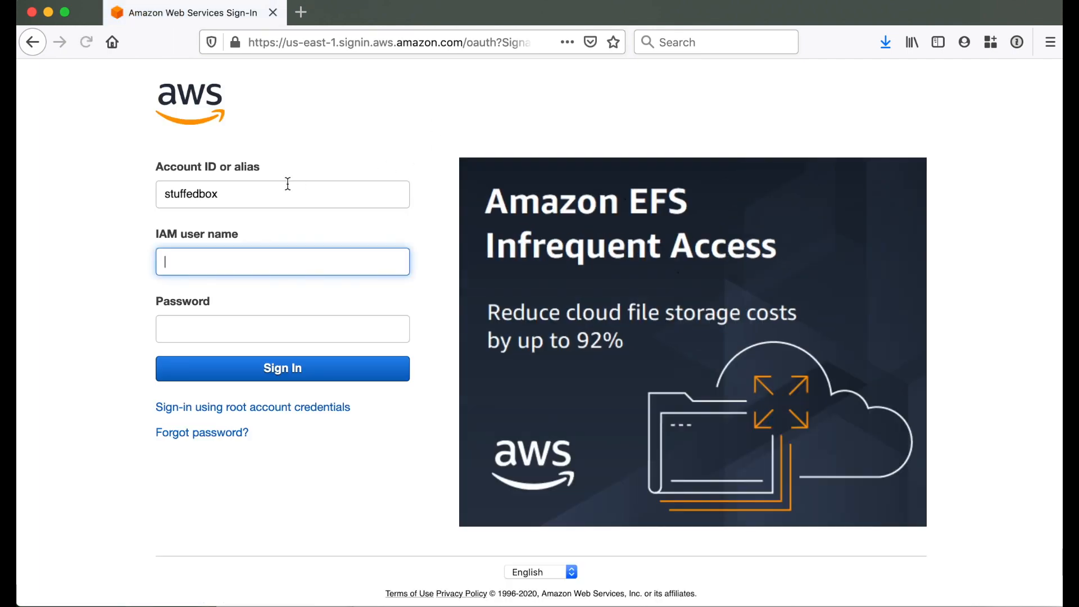
Sign in with the admin IAM user name and its password.
text(admin_joe)
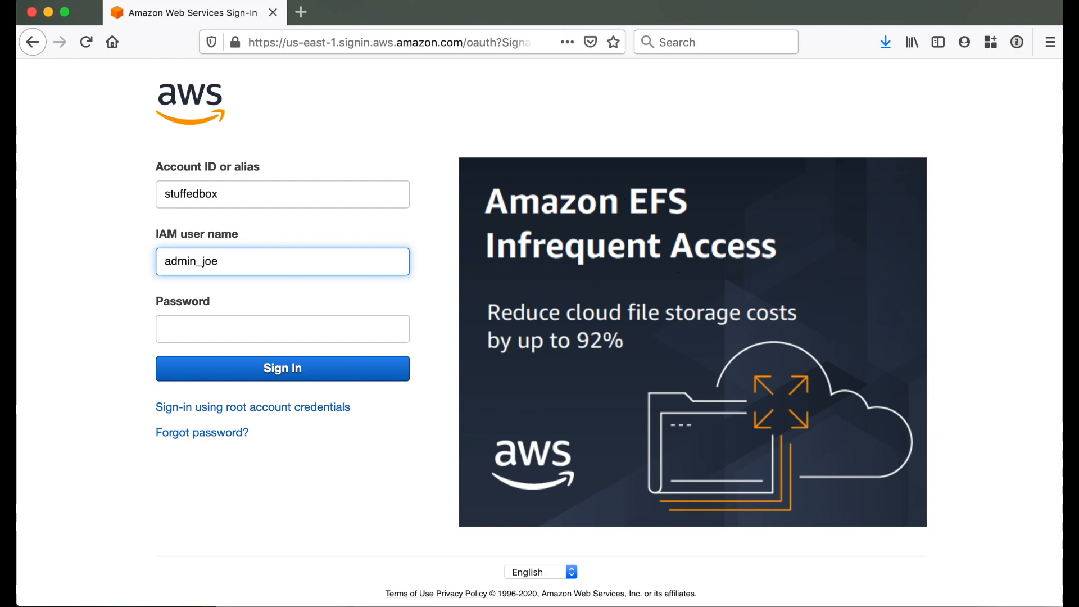
key(Tab)
key(super+v)
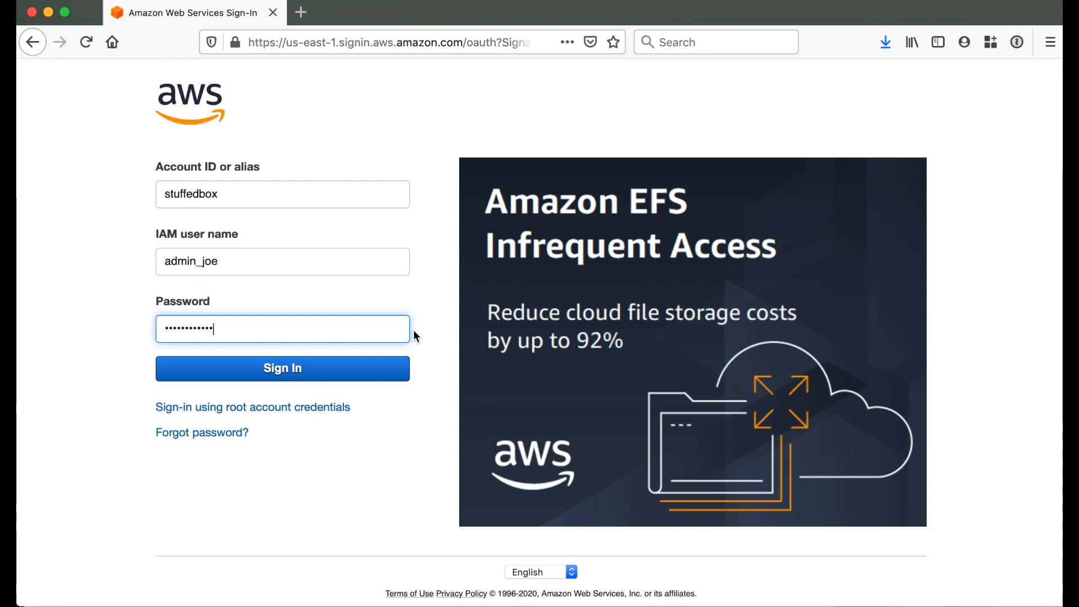
click(390, 367)
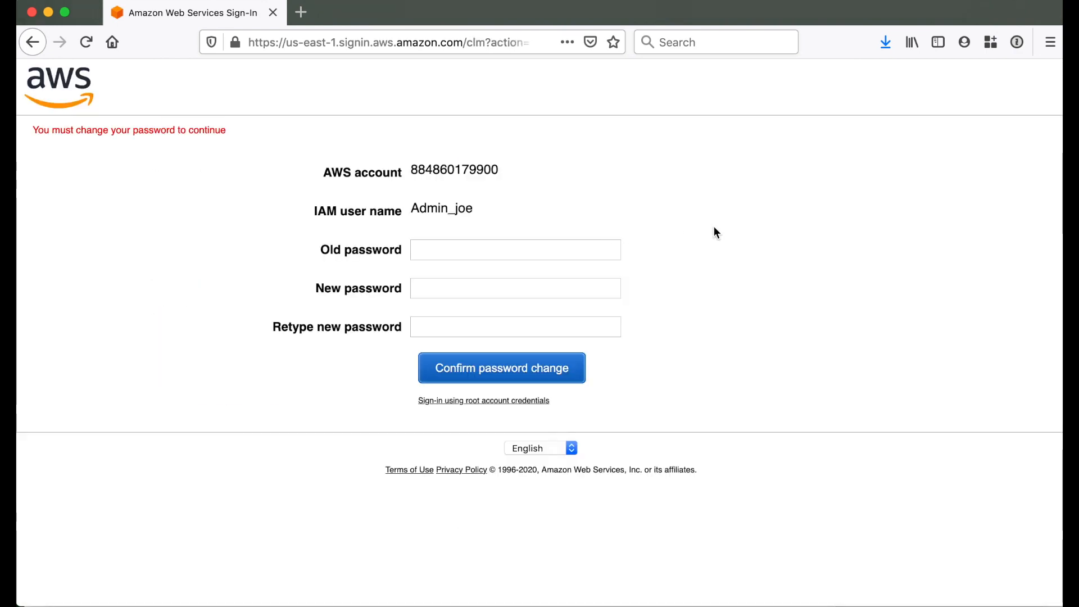
Enter the old password, the new password and its retype, and confirm the password change.
click(585, 251)
key(super+v)
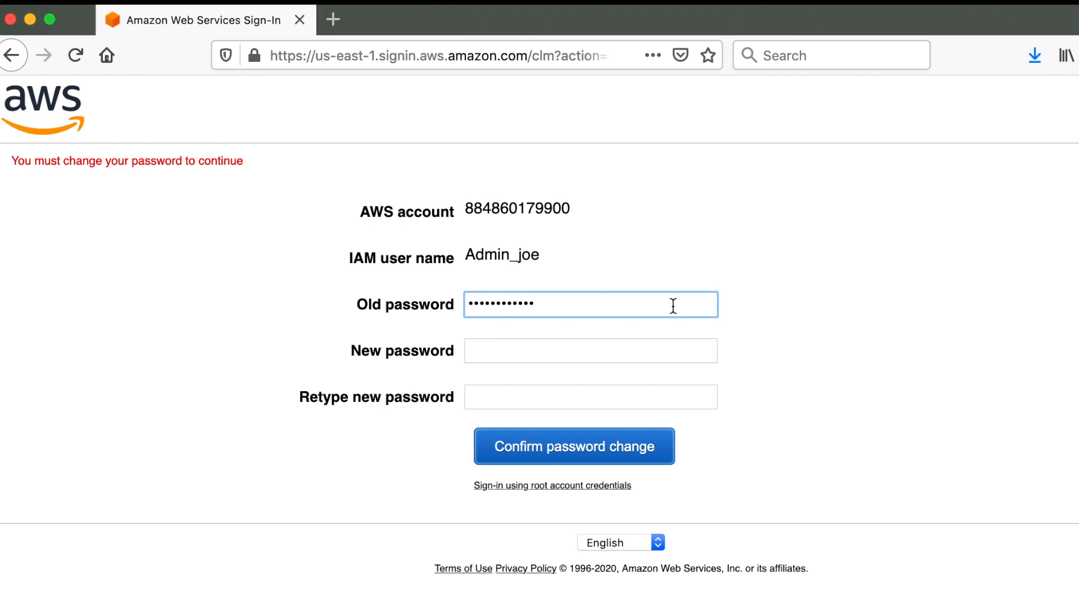
click(519, 346)
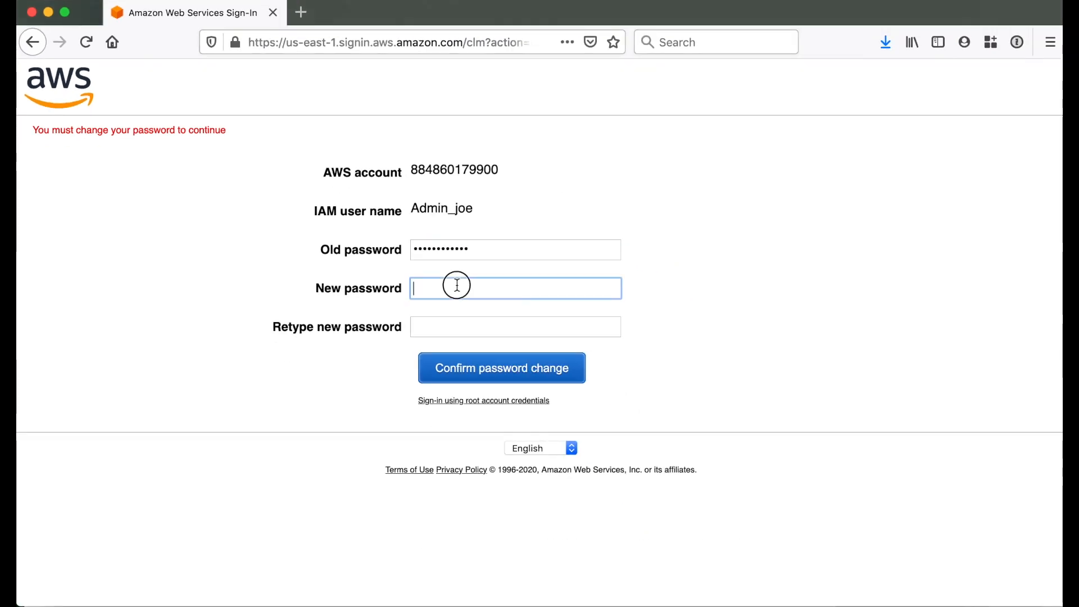
key(super+v)
click(475, 325)
key(super+v)
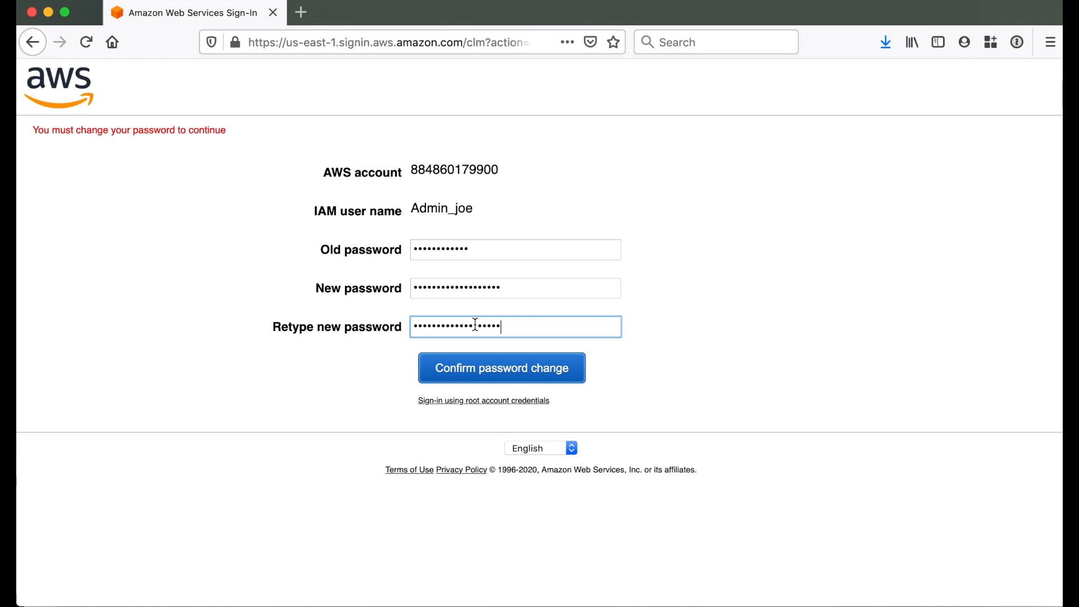
click(506, 371)
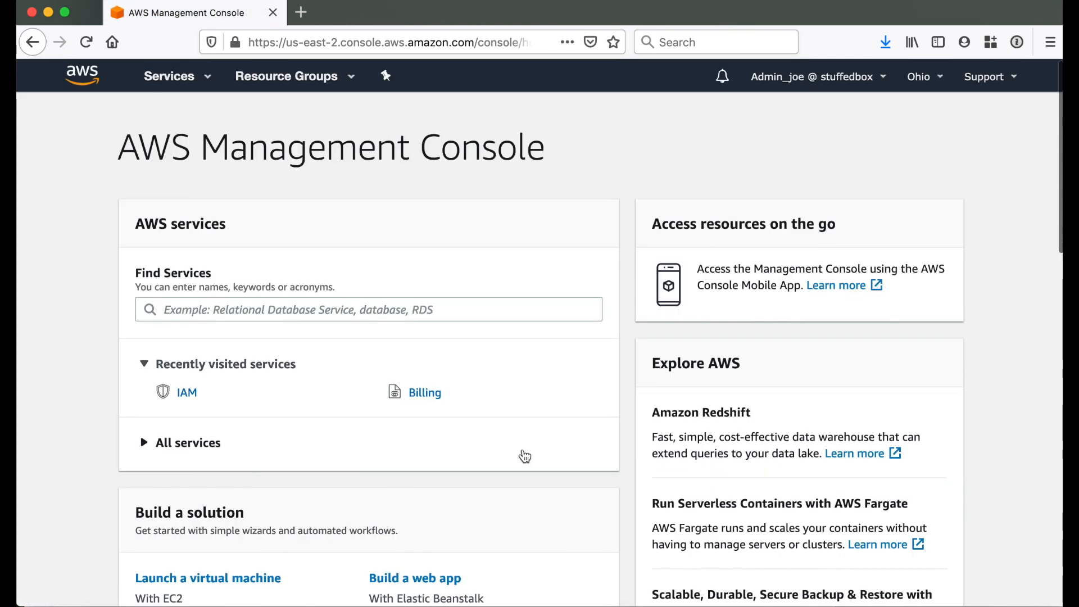
Open IAM and try My Billing Dashboard from the account menu, getting a permissions error.
click(187, 399)
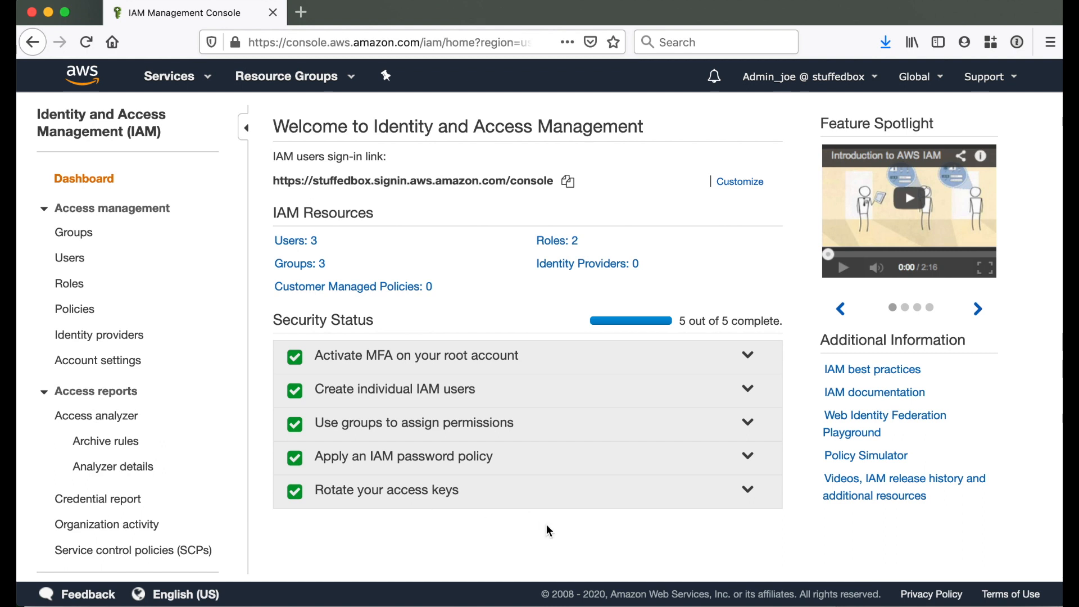
click(771, 79)
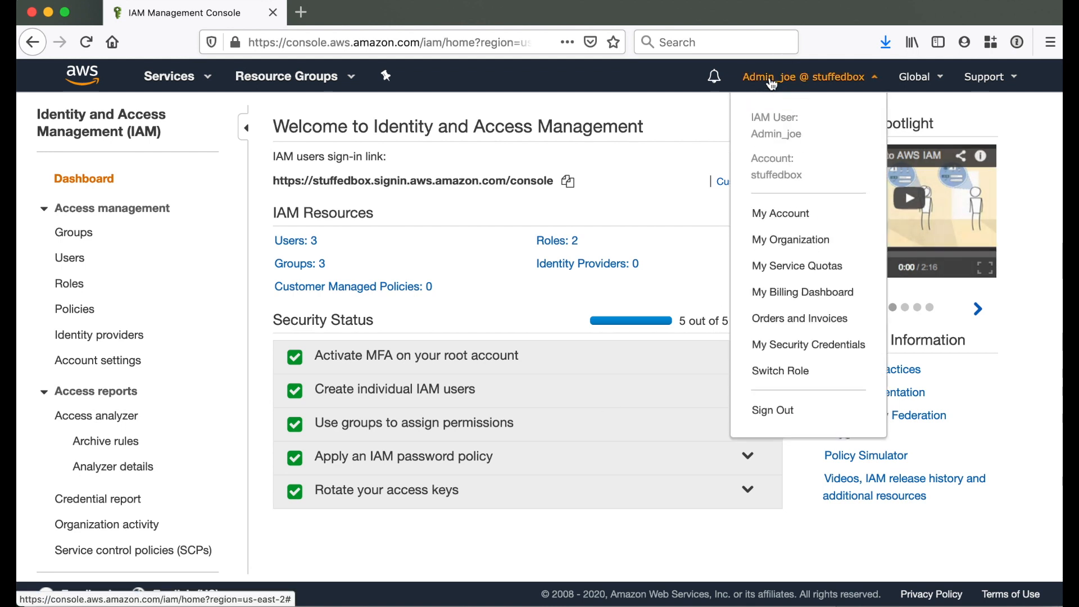
click(775, 215)
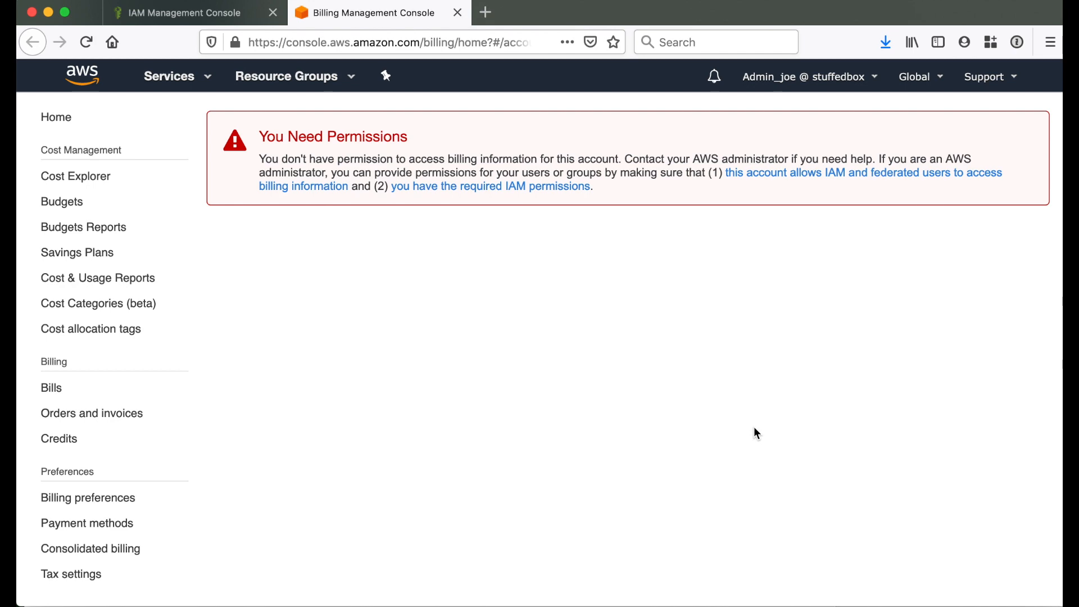
Close the billing tab and bring up Firefox's File menu.
key(super+w)
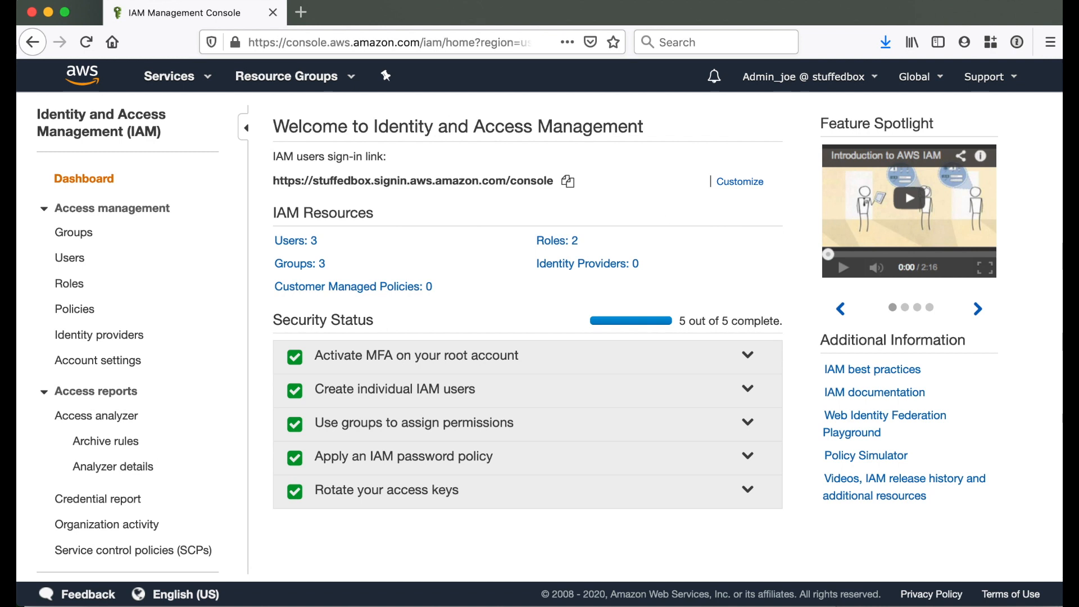
click(81, 0)
mouse_move(122, 0)
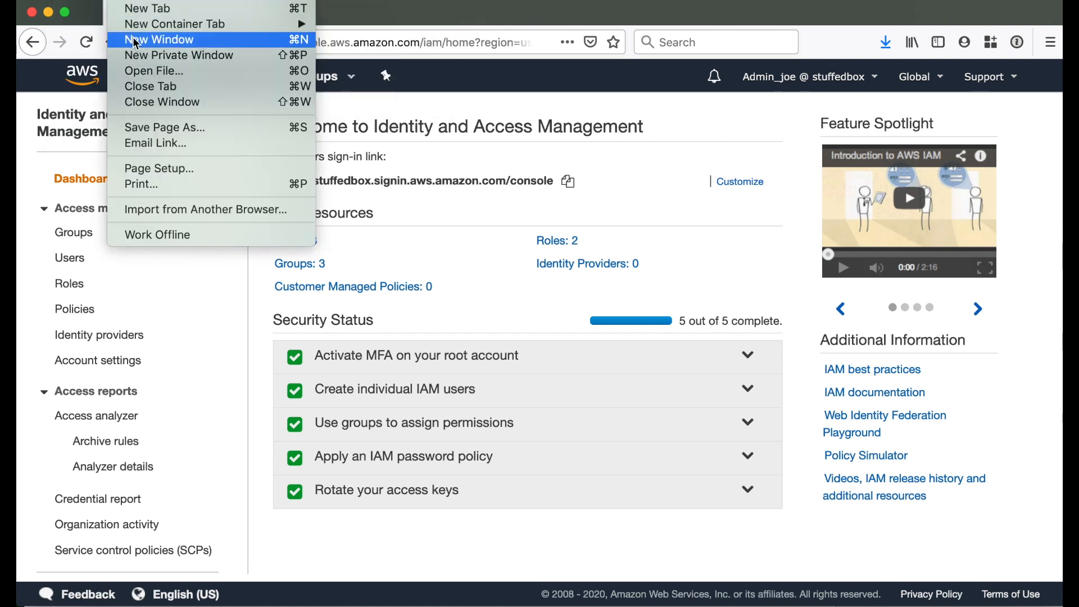
Start the AWS Management Console sign-in from a new private browsing window.
click(137, 55)
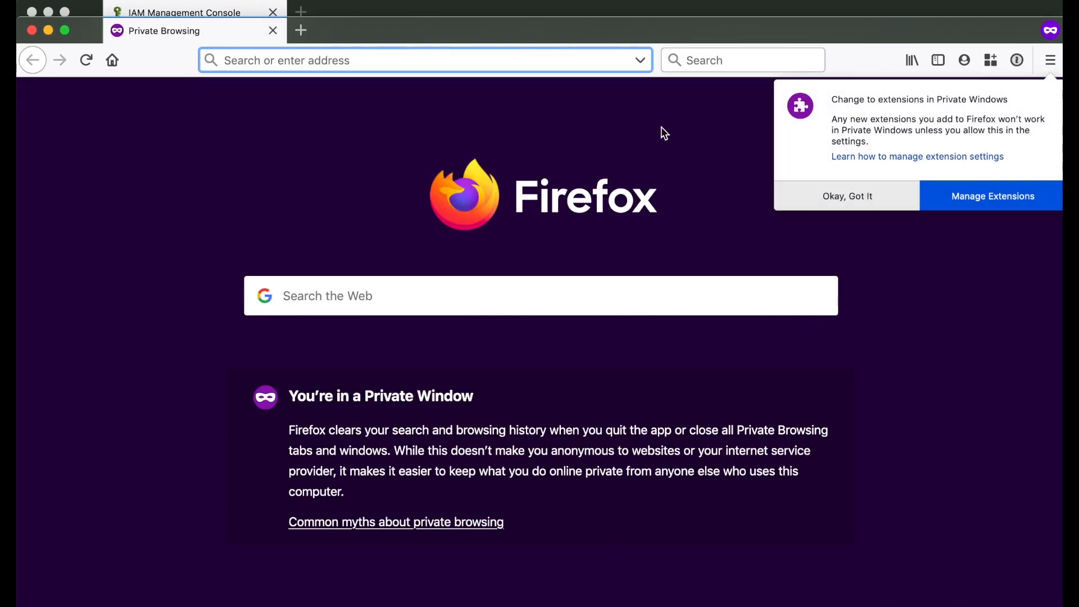
click(872, 194)
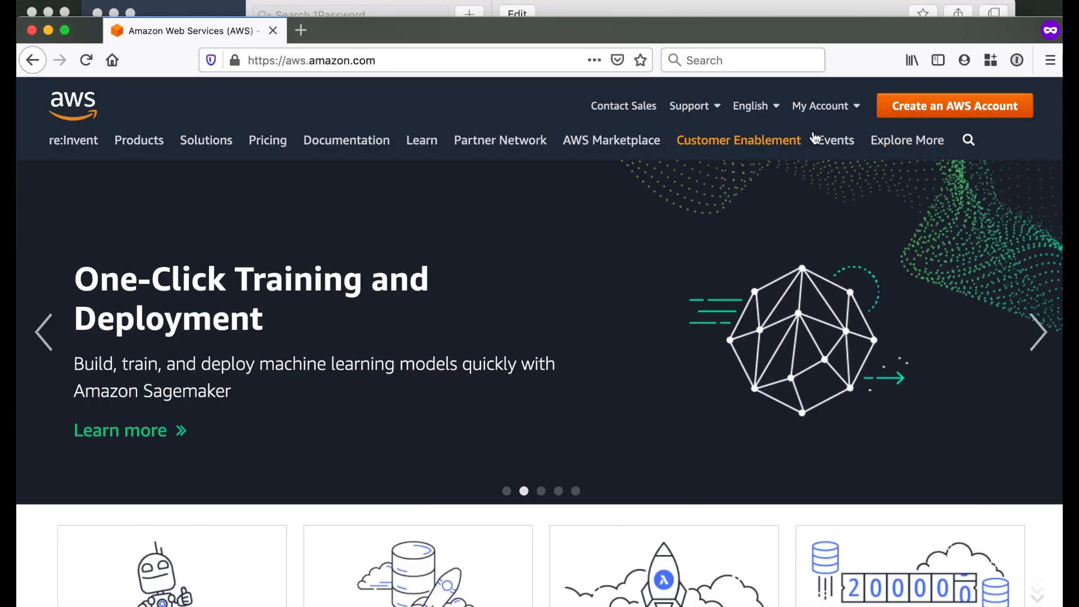
click(831, 107)
click(829, 140)
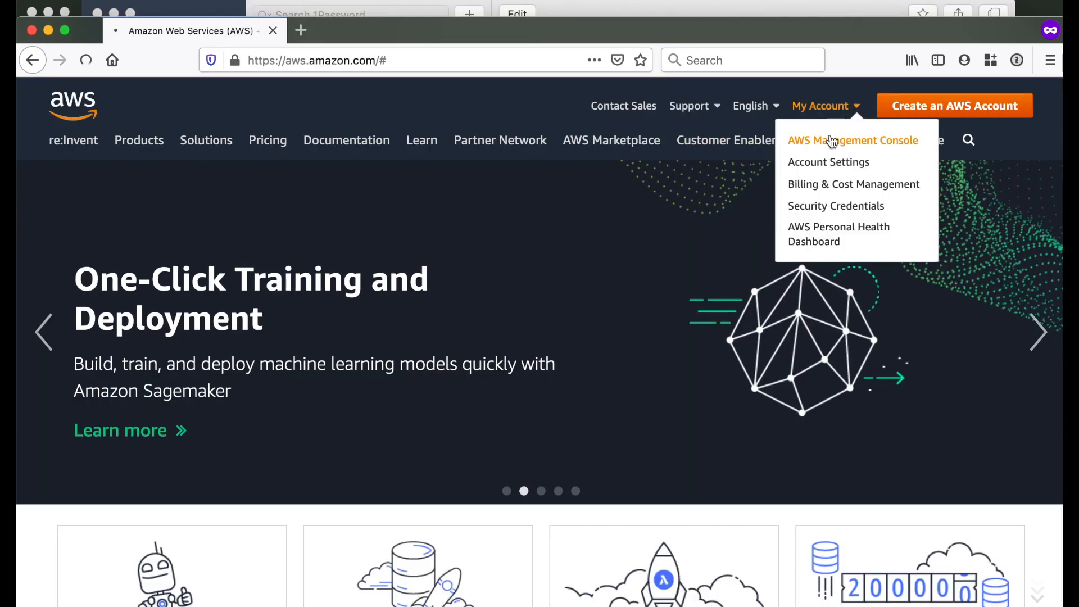
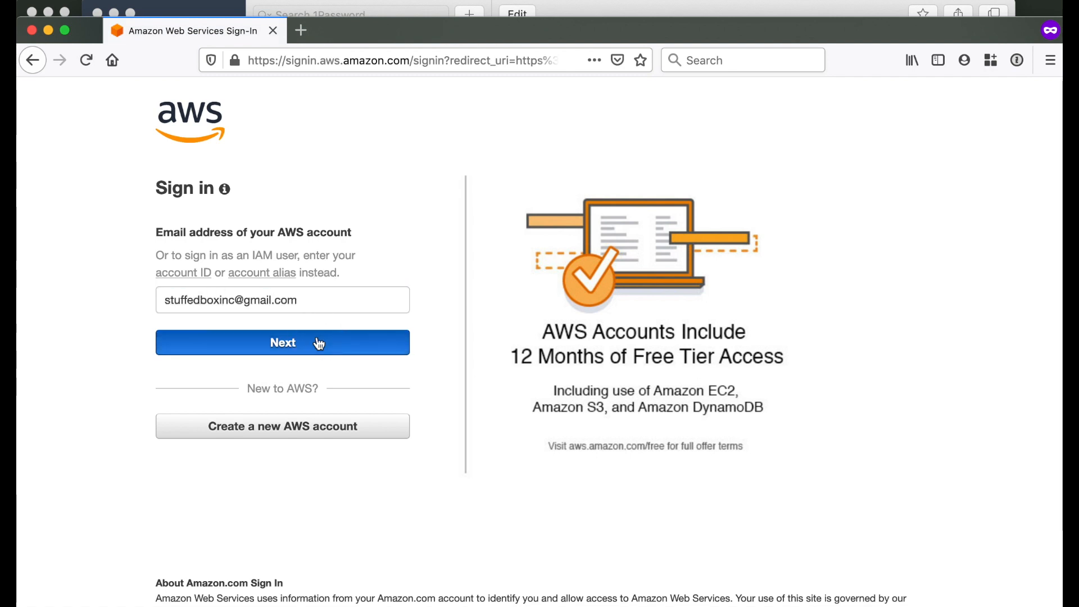
Sign in as root with the account email, password and MFA code.
click(315, 340)
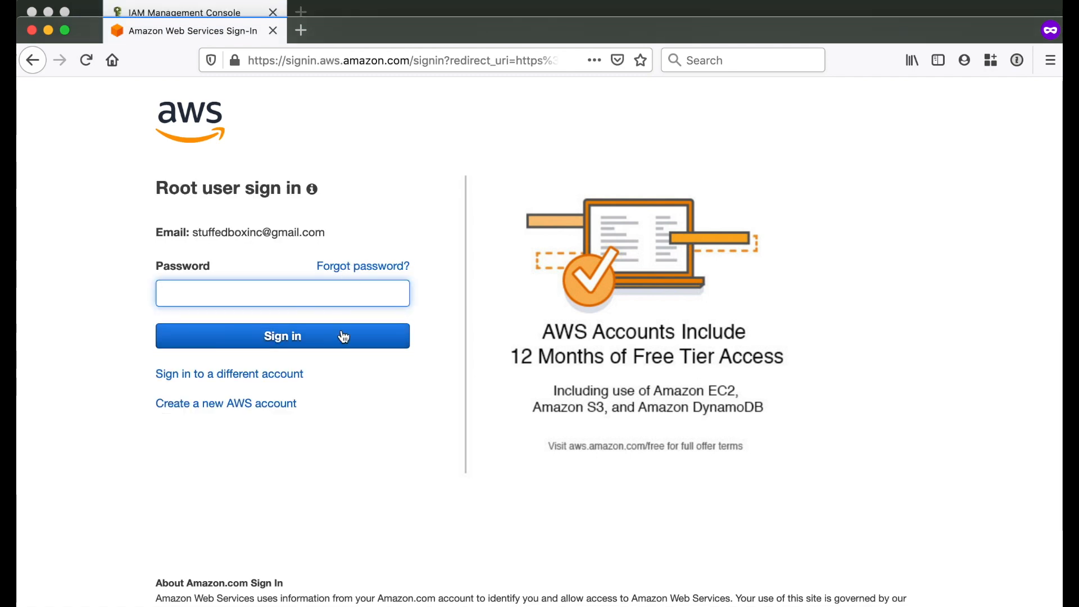
key(super+v)
click(344, 339)
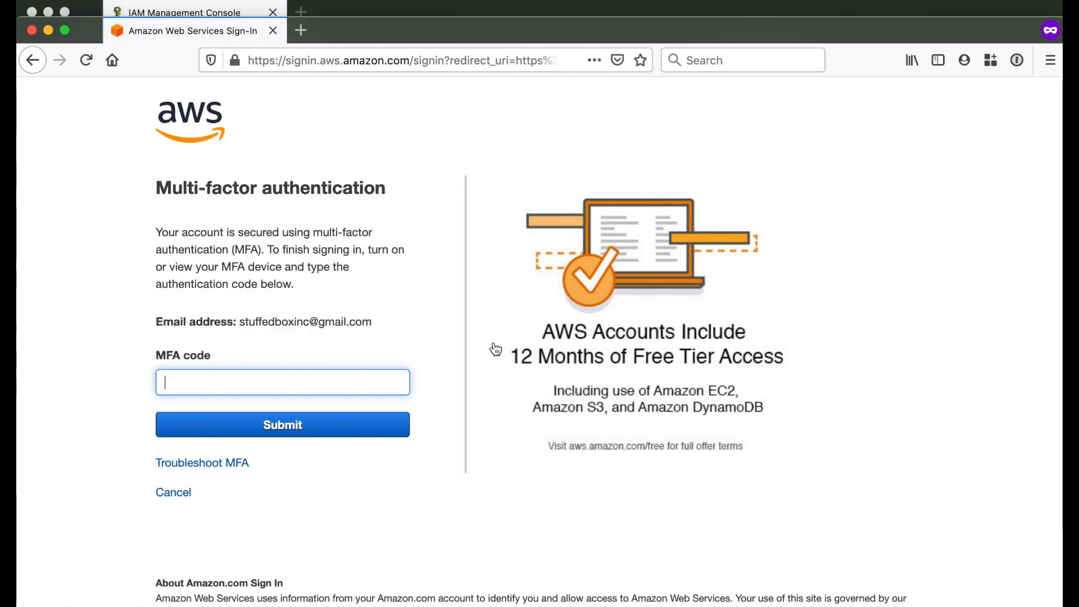
text(1)
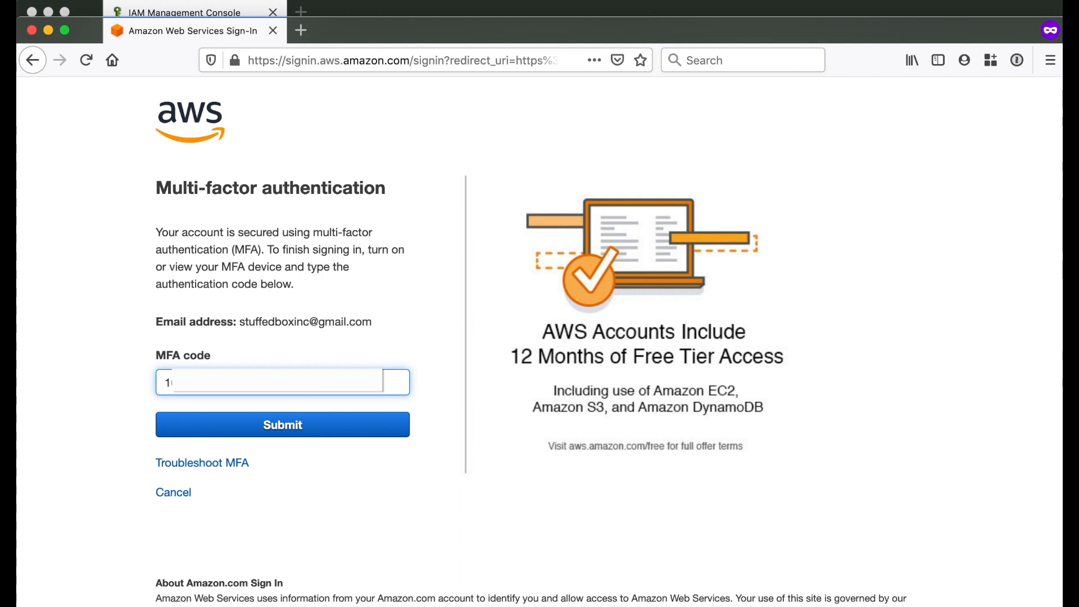
click(347, 424)
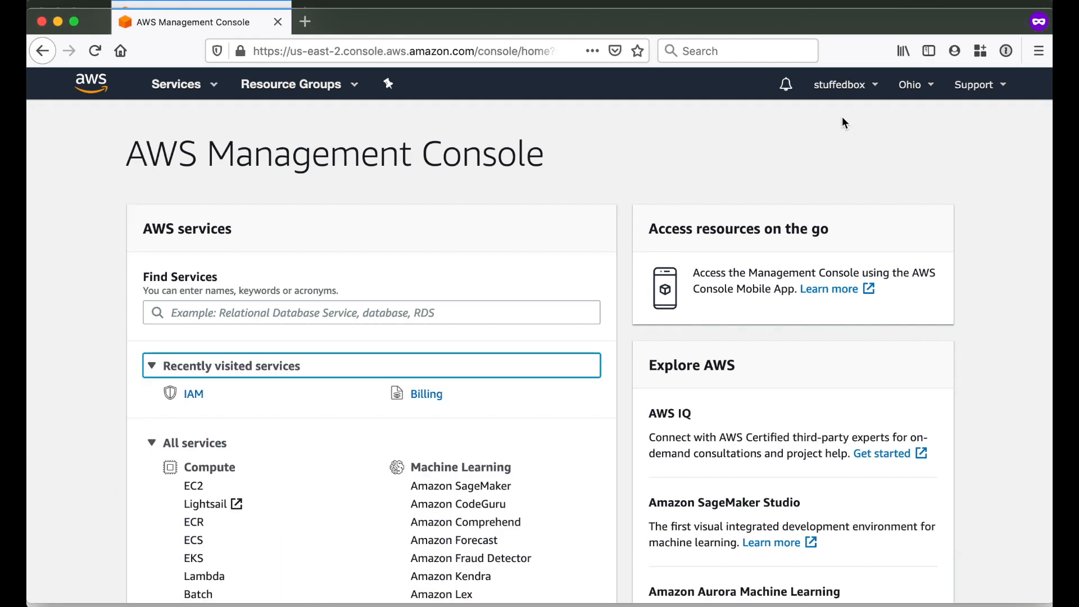
Tick Activate IAM Access under IAM User and Role Access to Billing Information in My Account, and update it.
click(853, 89)
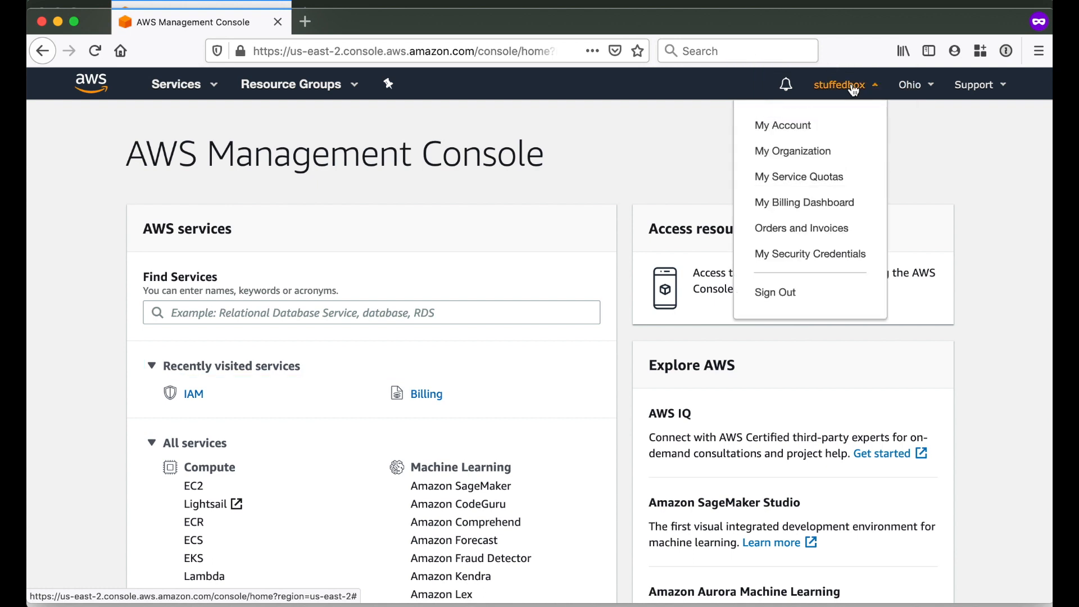
click(802, 124)
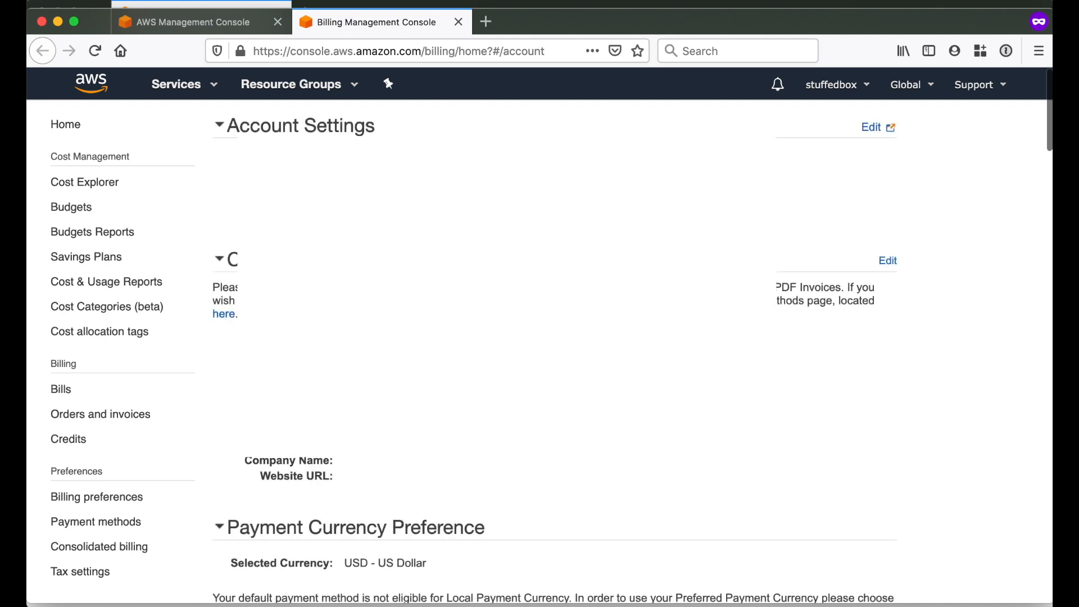
scroll(518, 425, down, 2)
scroll(518, 427, down, 15)
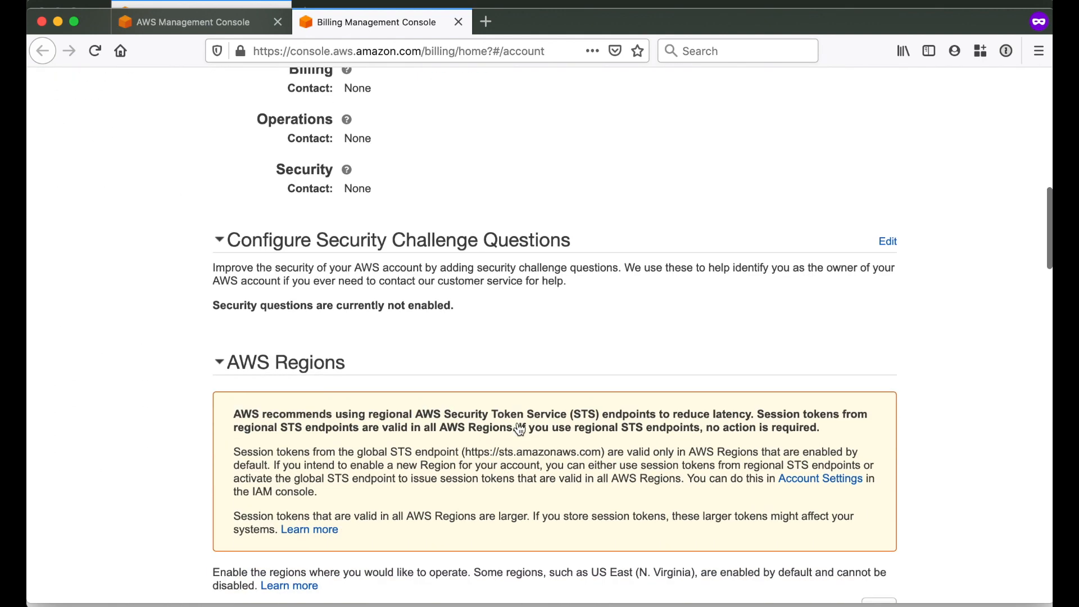
scroll(520, 429, down, 13)
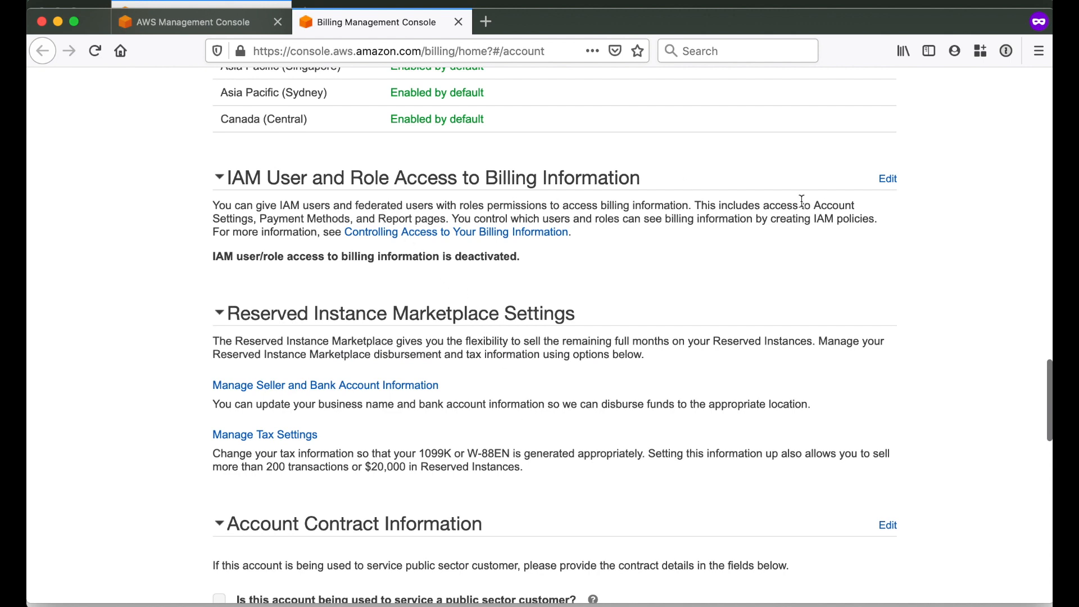
click(888, 179)
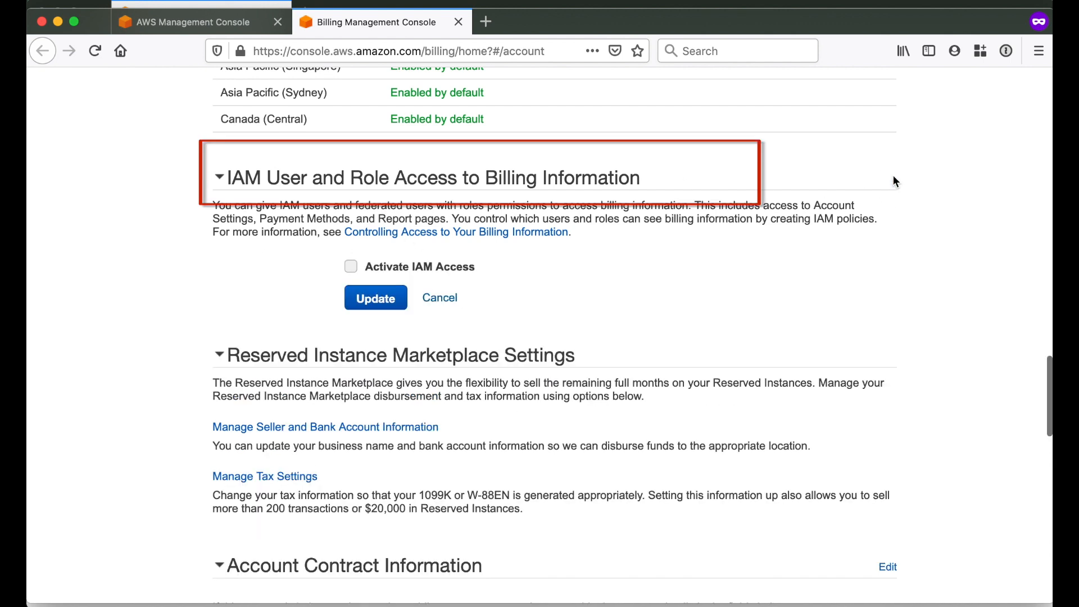
double_click(423, 268)
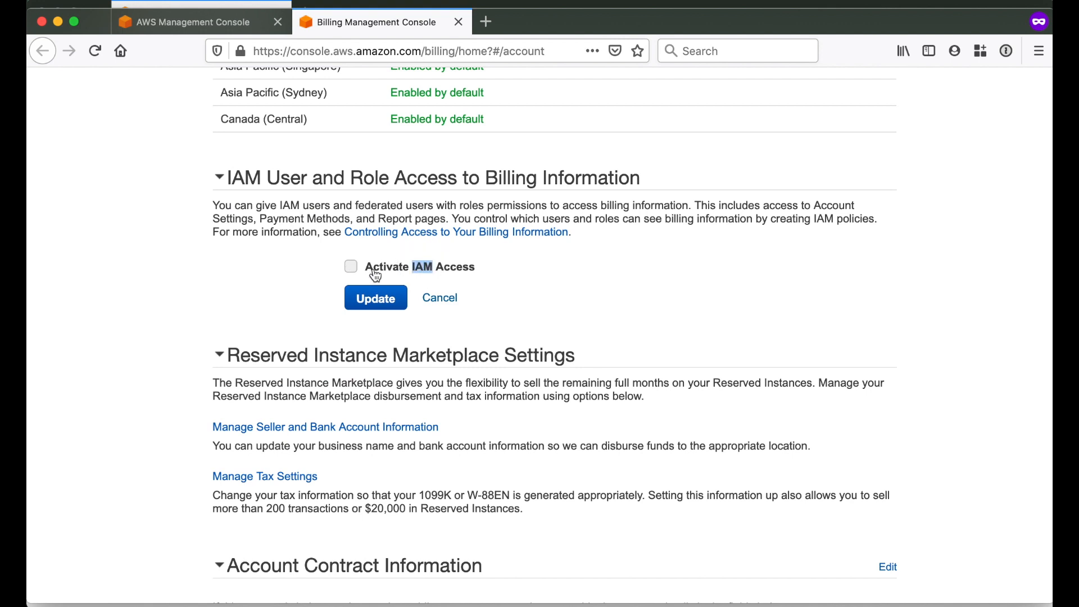
click(353, 267)
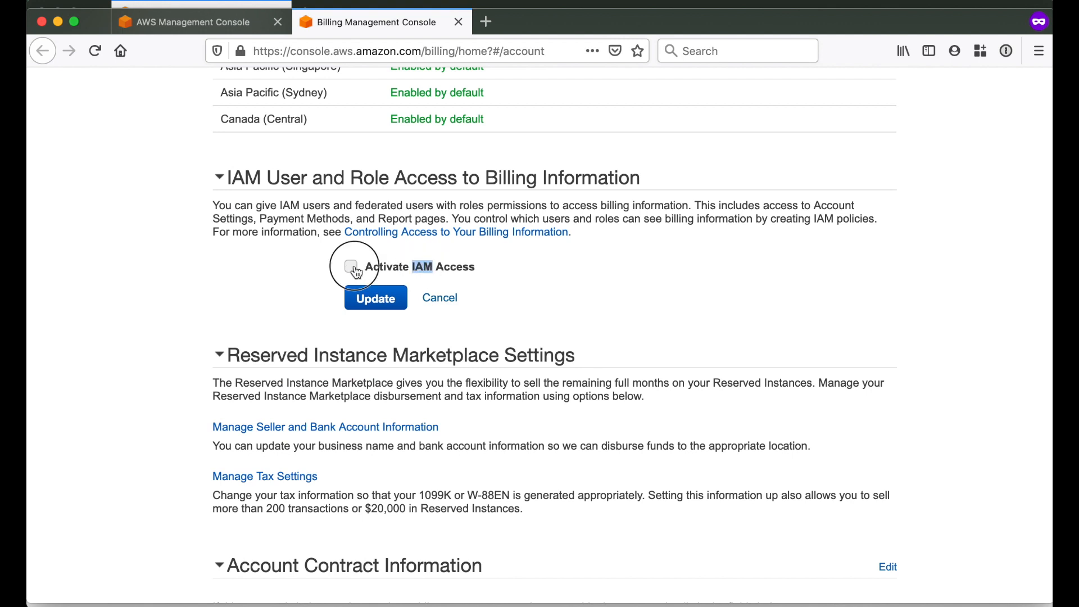
click(375, 298)
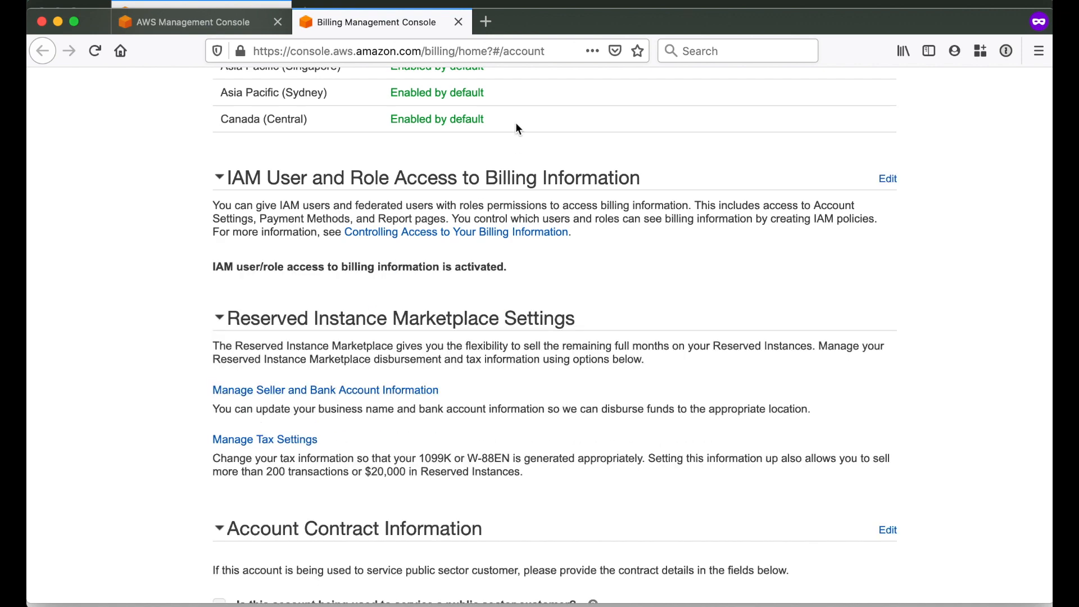
click(460, 24)
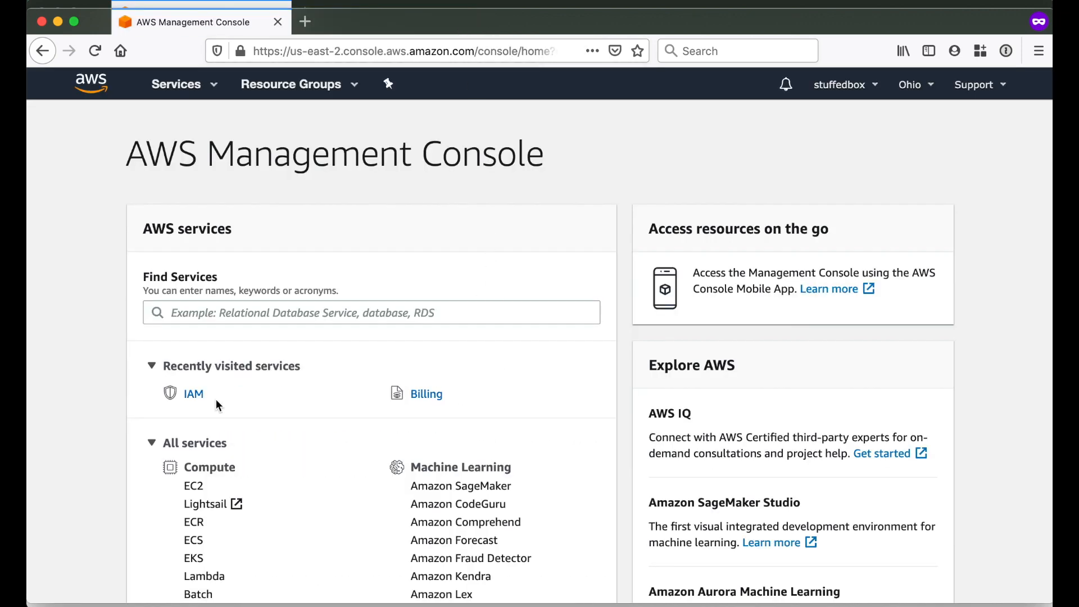
Open AdminGroup under IAM Groups and start attaching a policy to it.
click(201, 398)
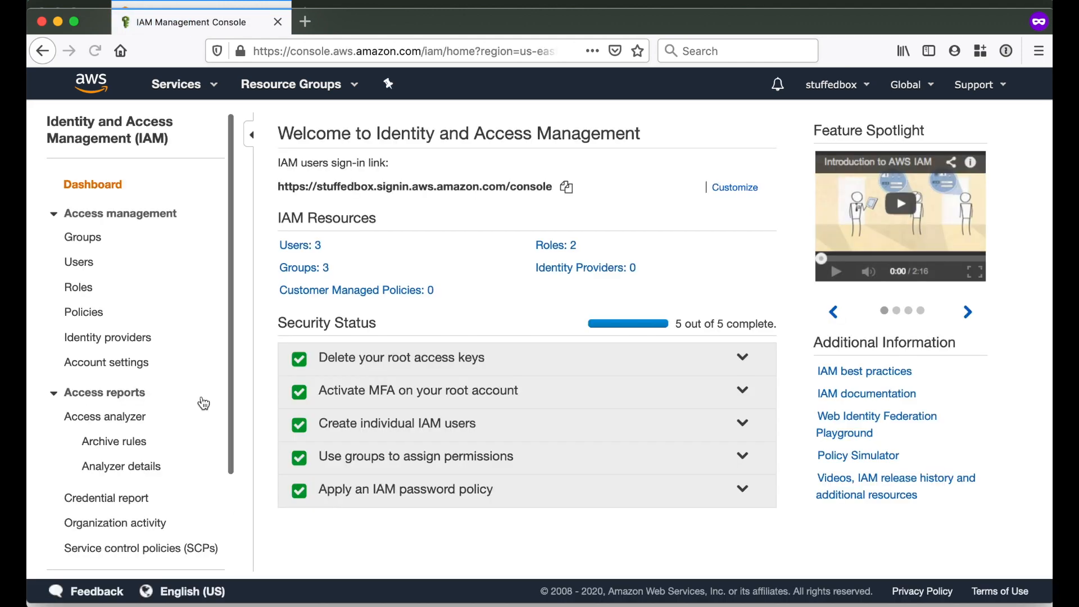
click(304, 267)
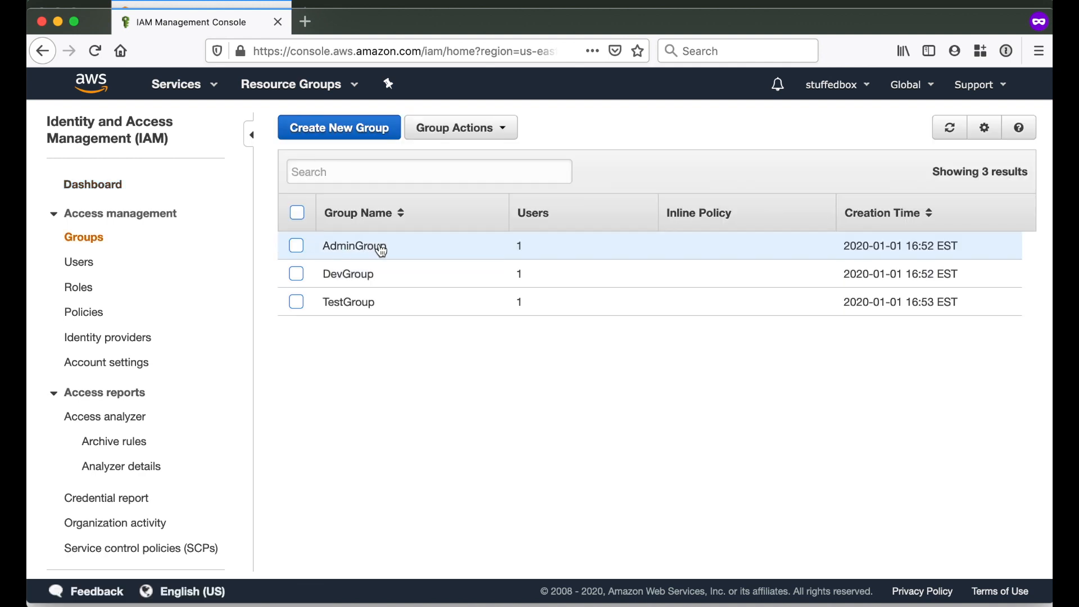
click(378, 247)
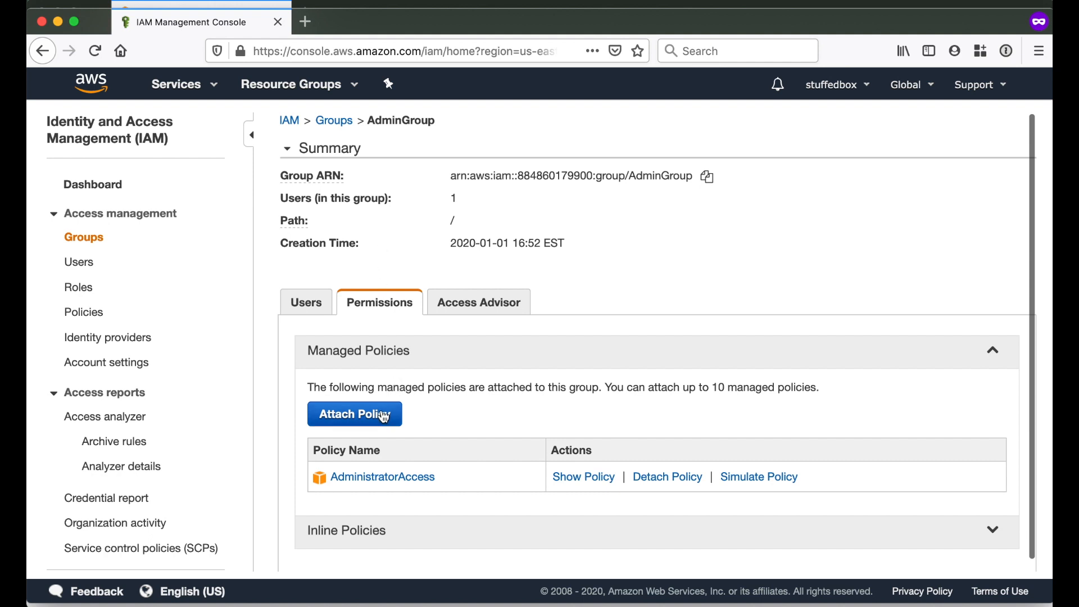
click(382, 416)
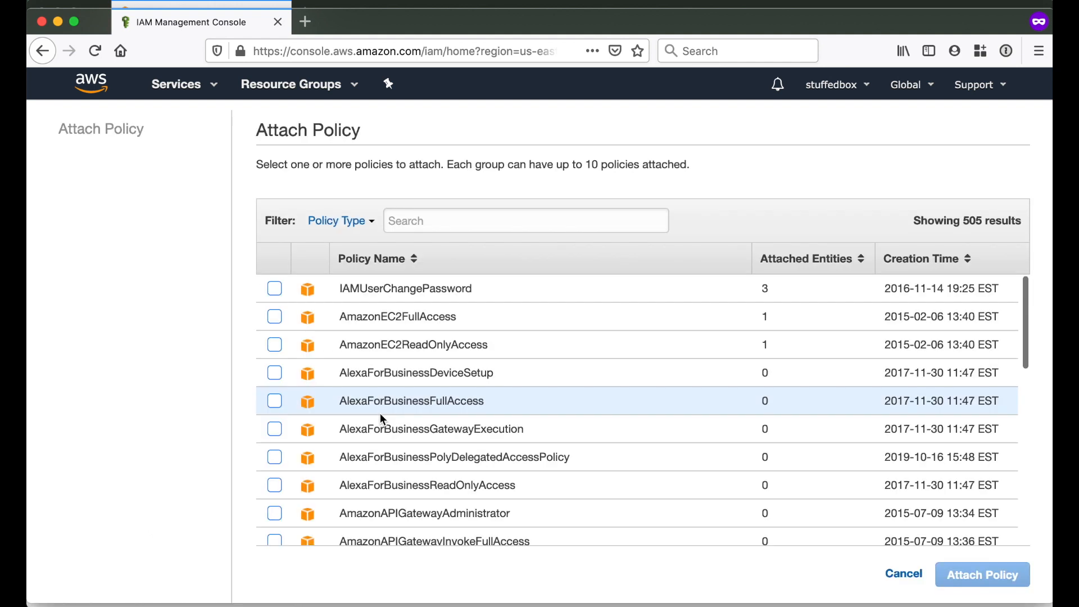
Attach the 'billing'-searched Billing policy to AdminGroup and review its Users tab.
click(457, 212)
text(billing)
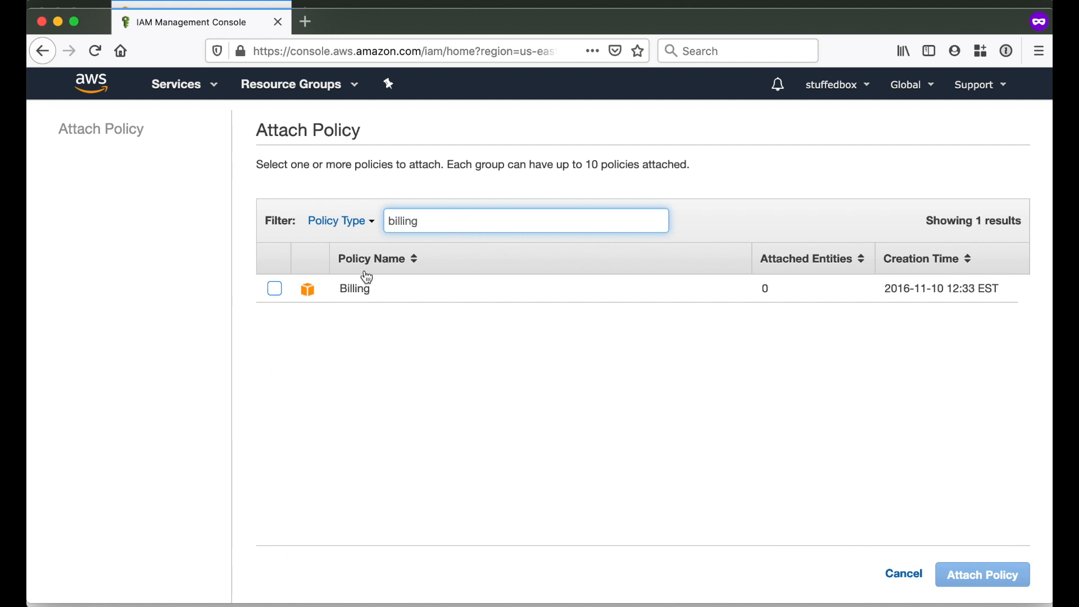
click(275, 289)
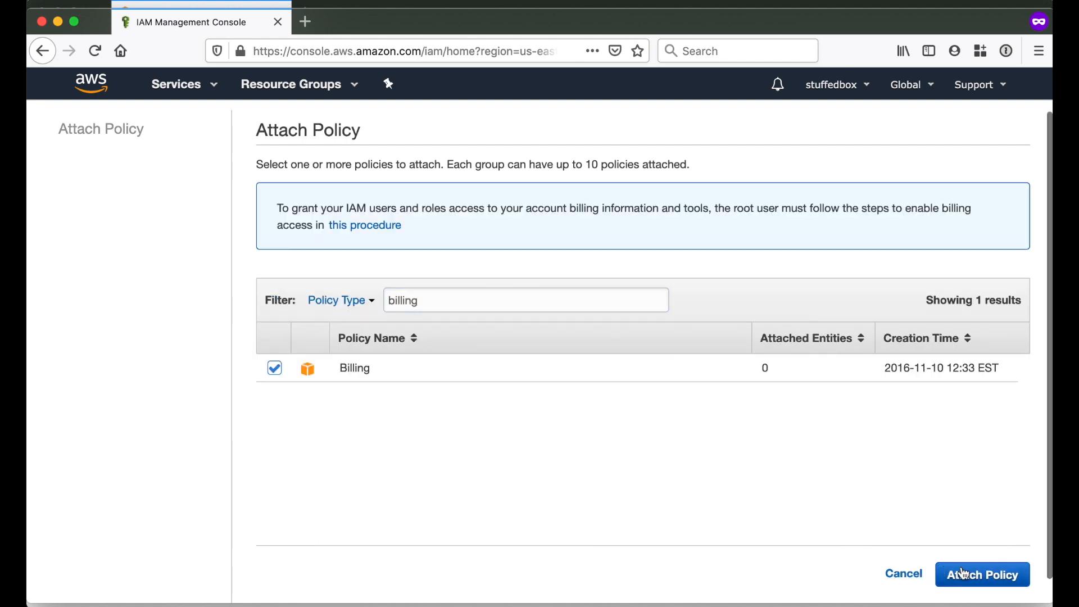
click(981, 574)
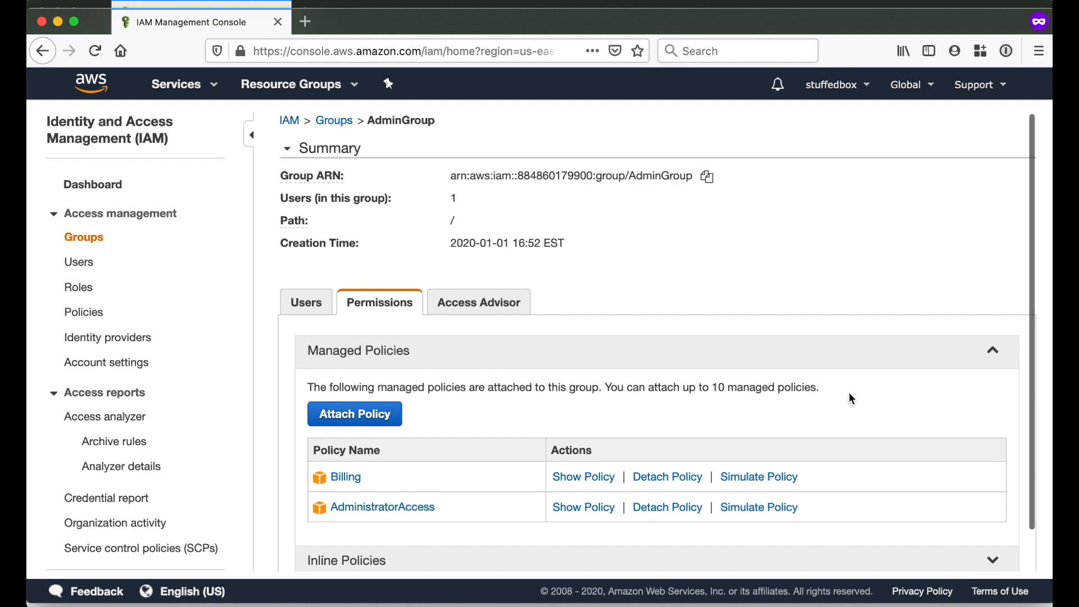
click(308, 306)
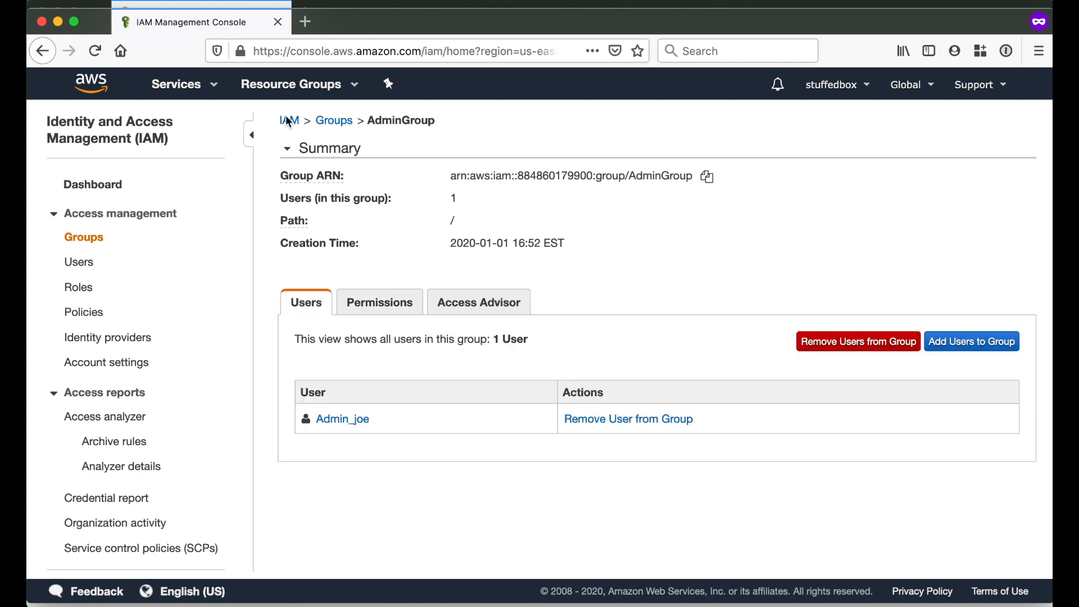
key(super+grave)
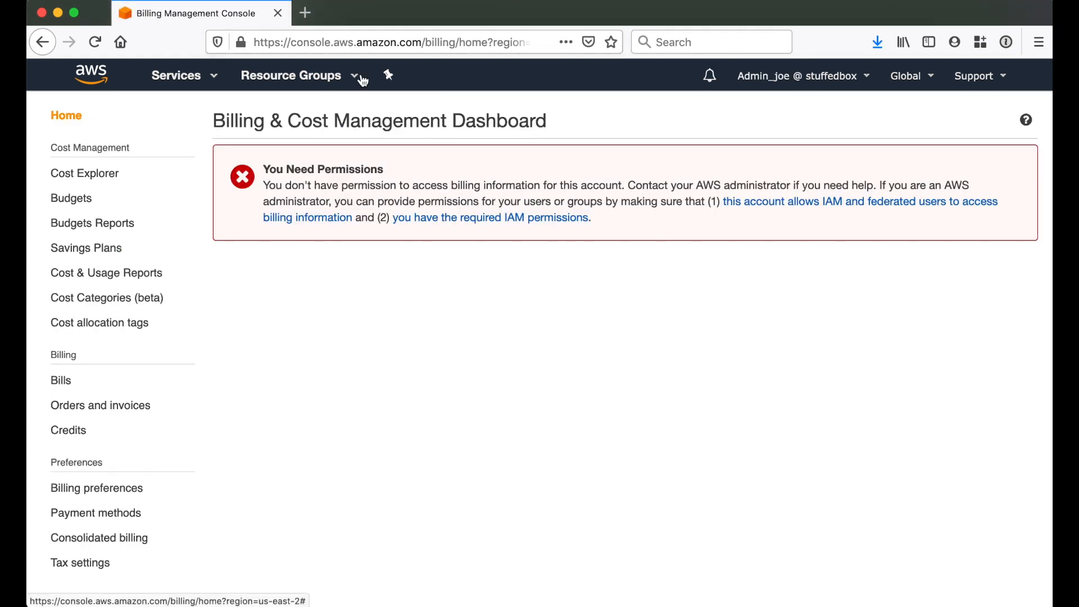
Reload the admin's Billing dashboard and review the $0.00 month-to-date balance.
click(96, 36)
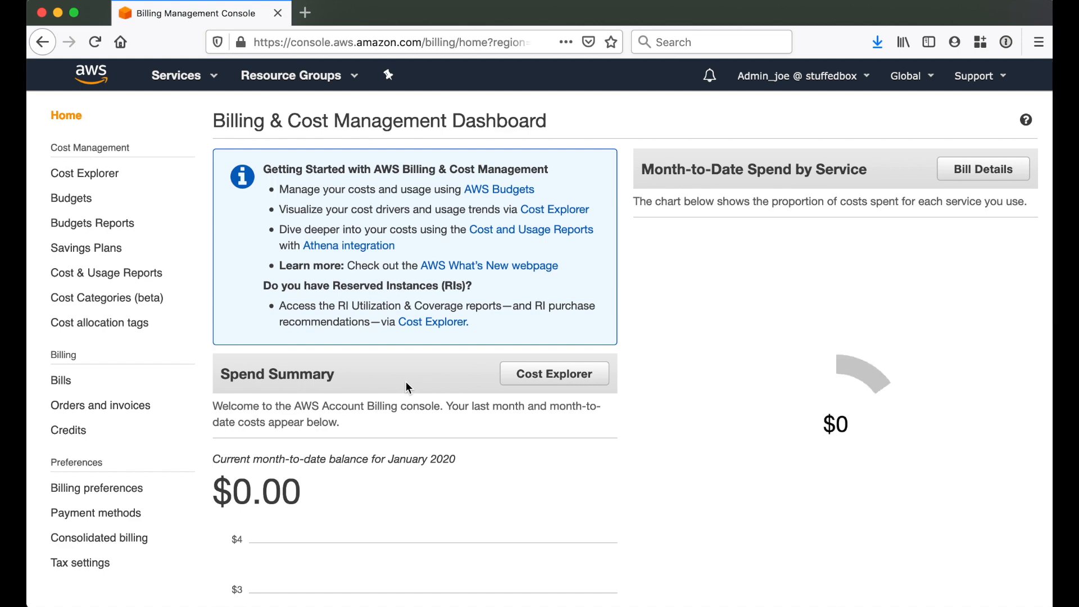
scroll(407, 387, down, 5)
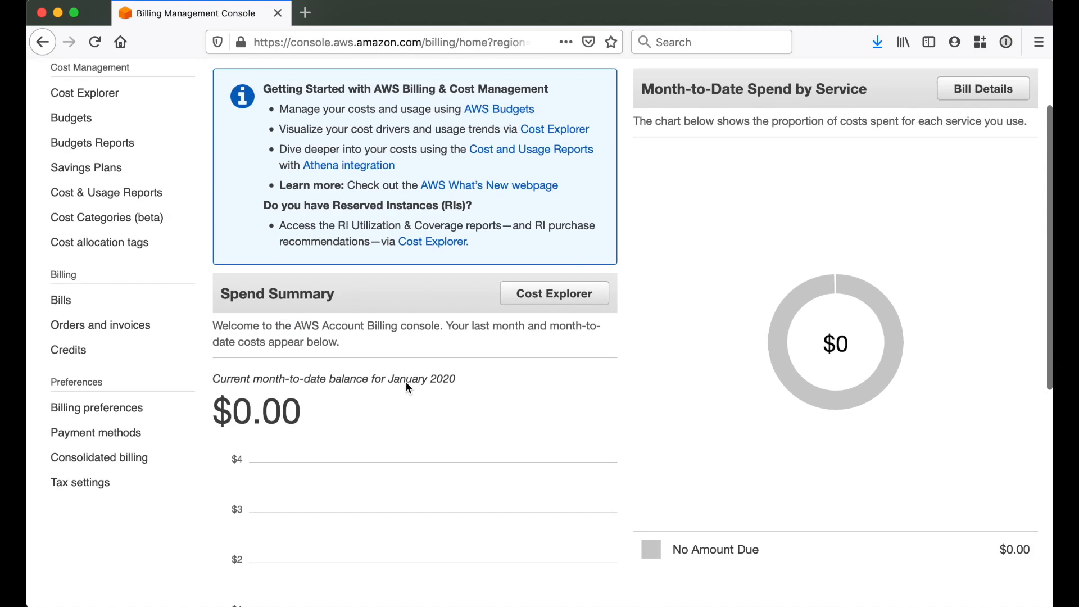
scroll(406, 381, up, 6)
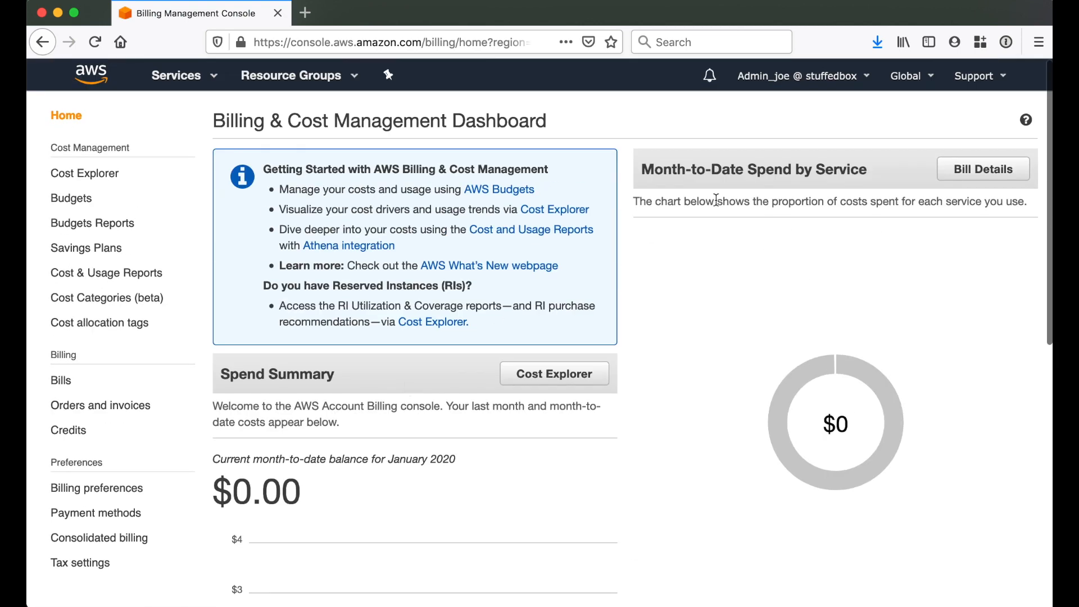
scroll(717, 331, down, 10)
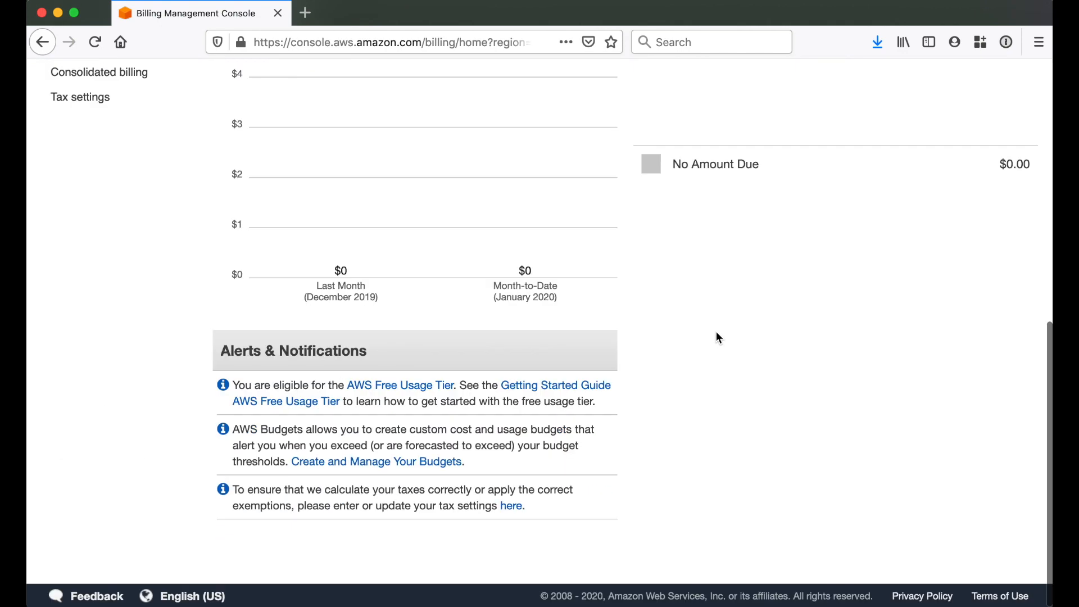
scroll(718, 337, down, 2)
scroll(717, 336, up, 9)
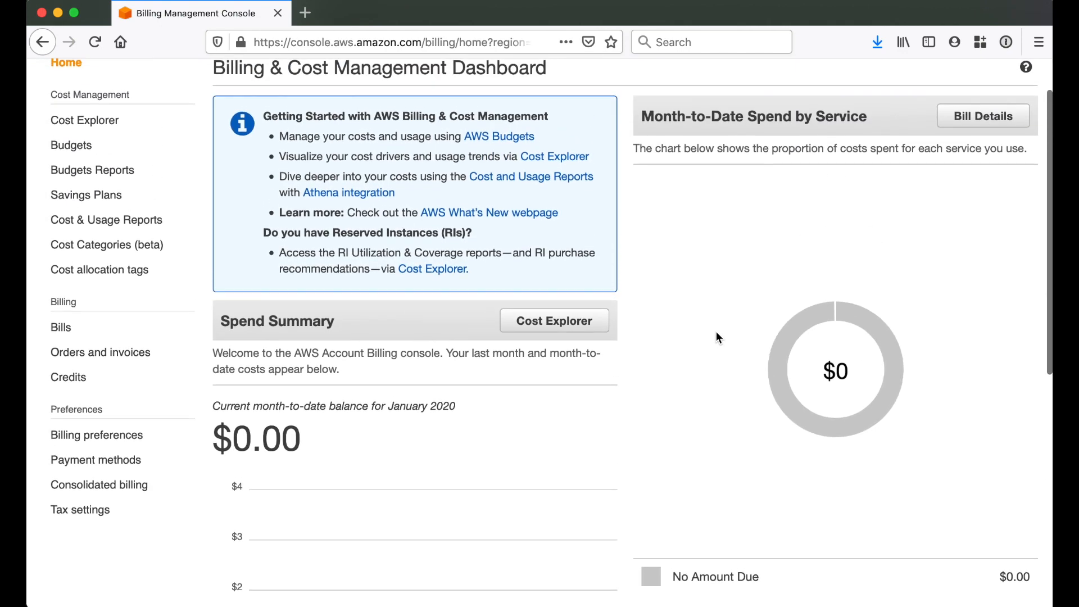